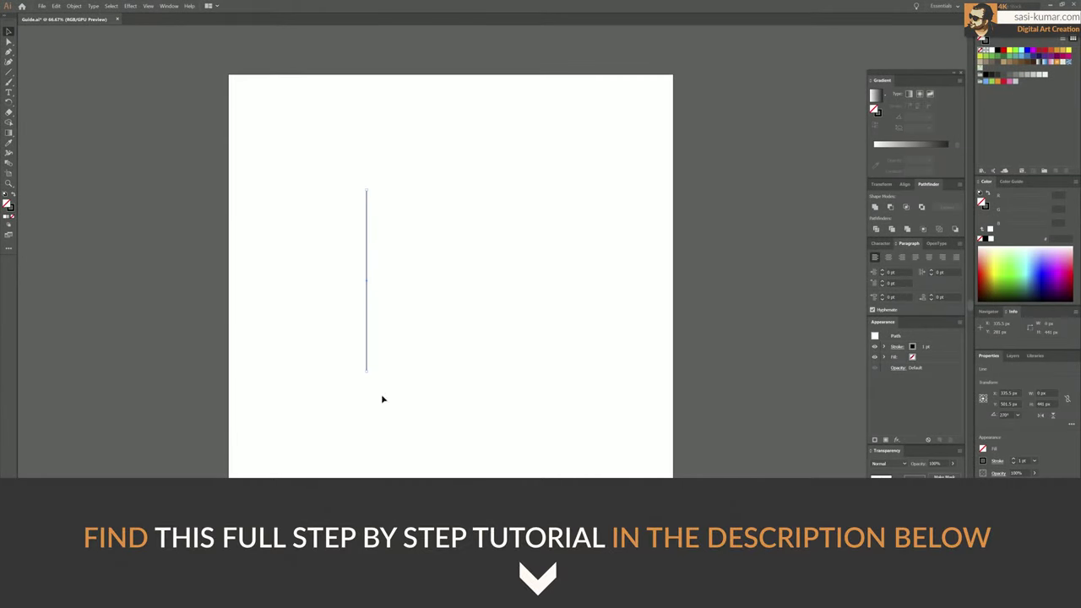
# Tilt the line slightly and move a vertically mirrored copy to the right as the opposite side
pyautogui.press('r')
pyautogui.press('Return')
pyautogui.press('Return')
pyautogui.press('o')
pyautogui.press('Return')
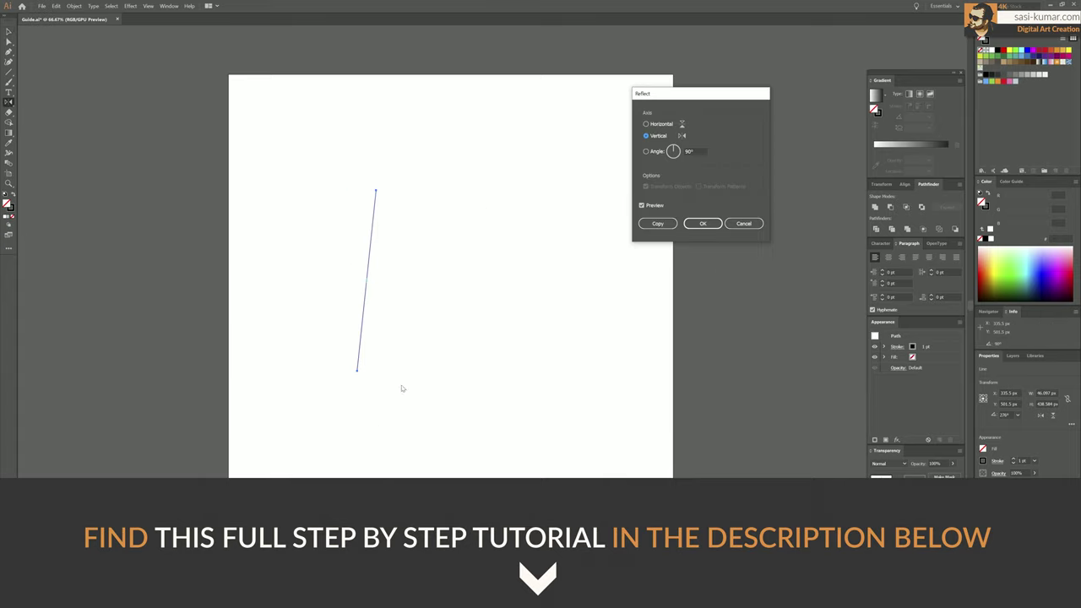
pyautogui.hotkey('alt', 'Return')
pyautogui.moveTo(369, 242); pyautogui.dragTo(521, 235)
# Toggle smart guides and draw an ellipse spanning the tops of both side lines
pyautogui.hotkey('ctrl', 'a')
pyautogui.click(551, 447)
pyautogui.hotkey('ctrl', 'a')
pyautogui.click(545, 435)
pyautogui.click(9, 72)
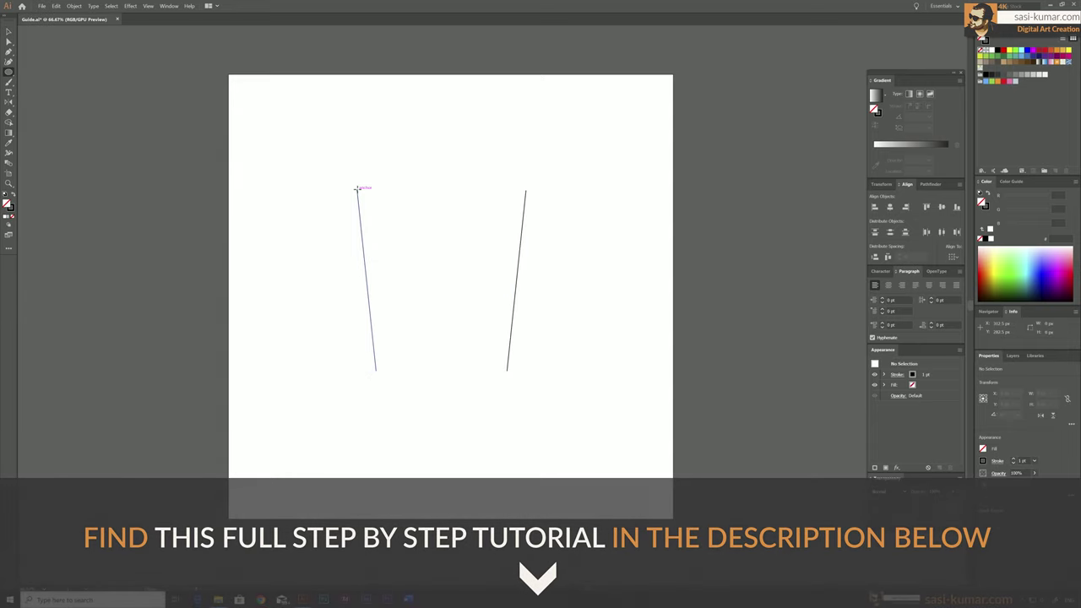
pyautogui.click(148, 6)
pyautogui.click(524, 216)
pyautogui.moveTo(358, 191); pyautogui.dragTo(525, 250)
# Seat the ellipse on the line tops and drag a copy of it further down
pyautogui.press('v')
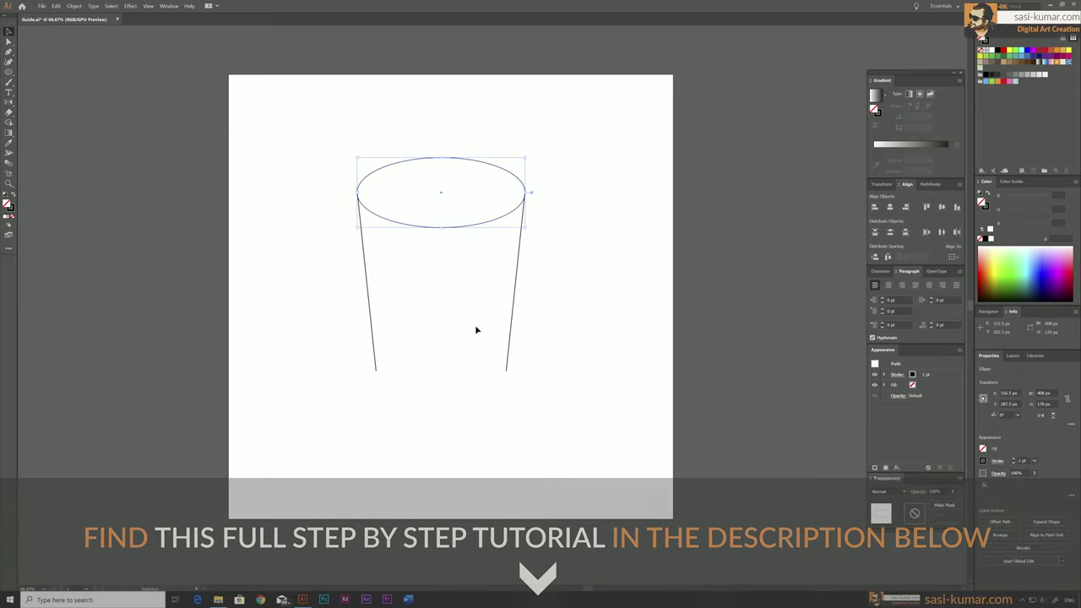
pyautogui.moveTo(459, 194); pyautogui.dragTo(475, 135)
pyautogui.click(390, 307)
pyautogui.click(358, 201)
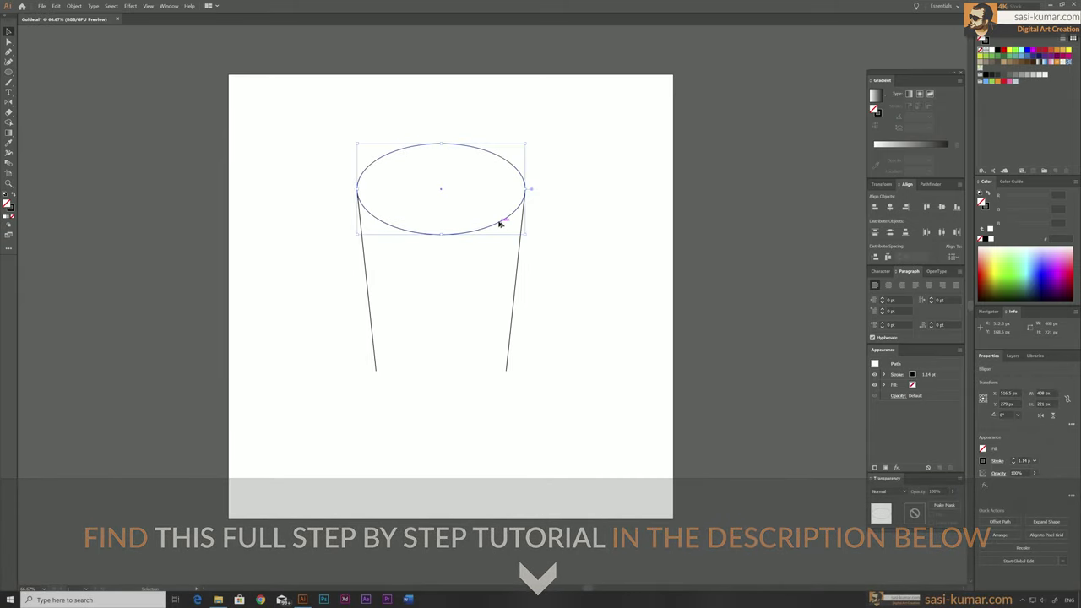
pyautogui.moveTo(500, 224)
pyautogui.mouseDown()
pyautogui.moveTo(500, 353)
pyautogui.moveTo(478, 266)
pyautogui.mouseUp()
pyautogui.hotkey('ctrl', 'a')
pyautogui.click(953, 257)
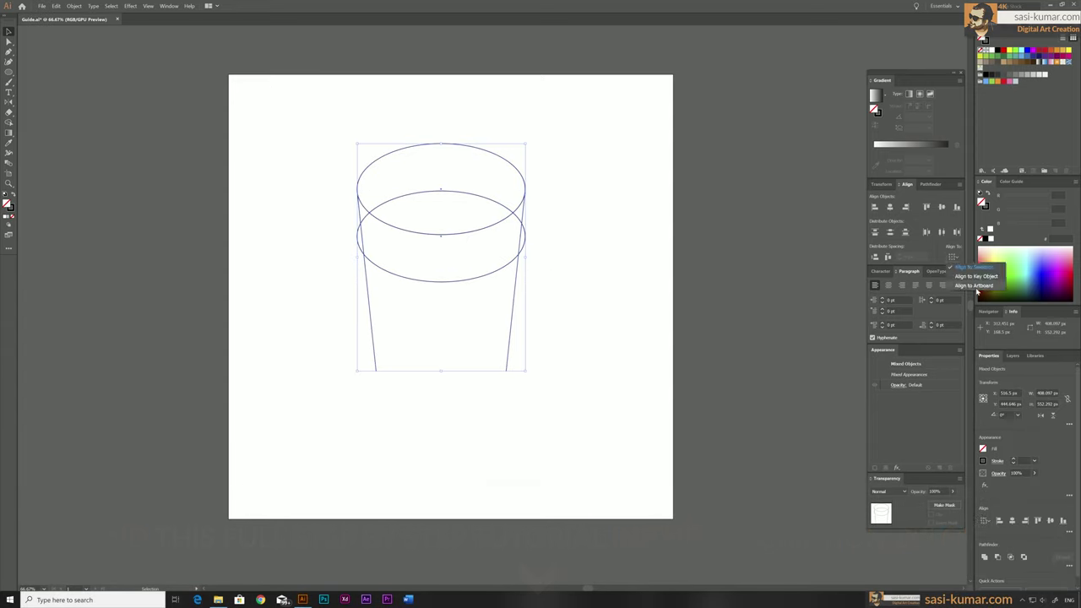
# Centre the glass horizontally on the artboard and copy the middle ellipse down to the base, narrowed
pyautogui.click(973, 286)
pyautogui.click(889, 207)
pyautogui.click(592, 245)
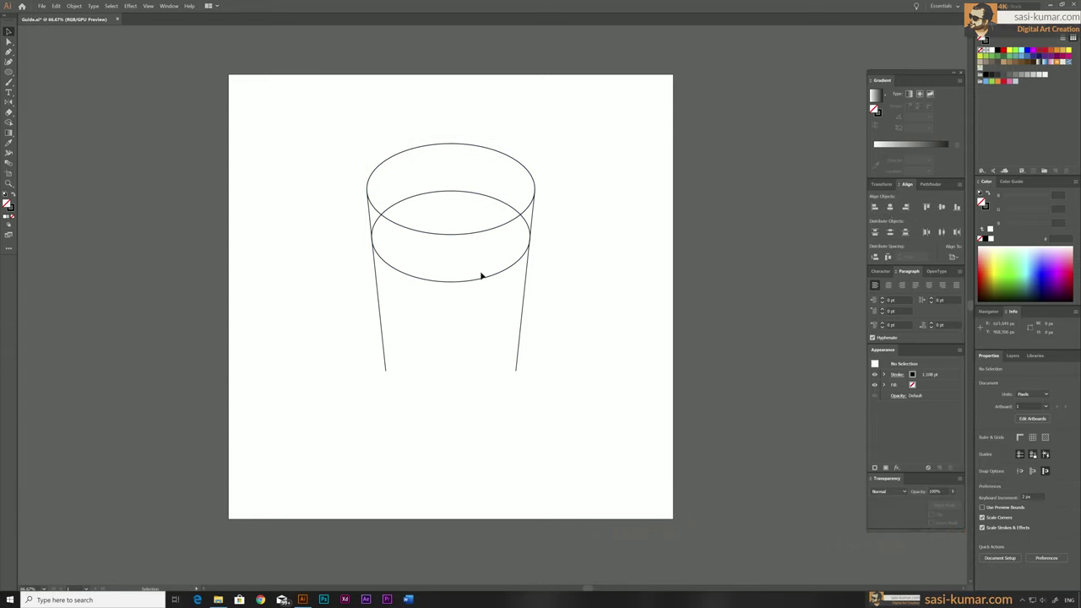
pyautogui.click(454, 279)
pyautogui.moveTo(453, 279); pyautogui.dragTo(453, 427)
pyautogui.moveTo(533, 386); pyautogui.dragTo(516, 386)
pyautogui.click(521, 349)
# Enlarge the whole glass outline slightly
pyautogui.hotkey('ctrl', 'a')
pyautogui.click(524, 413)
pyautogui.hotkey('ctrl', 'a')
pyautogui.click(602, 280)
pyautogui.hotkey('ctrl', 'a')
pyautogui.click(633, 411)
# Add a second base ellipse just above the bottom one
pyautogui.click(387, 408)
pyautogui.moveTo(456, 446); pyautogui.dragTo(466, 433)
pyautogui.click(515, 379)
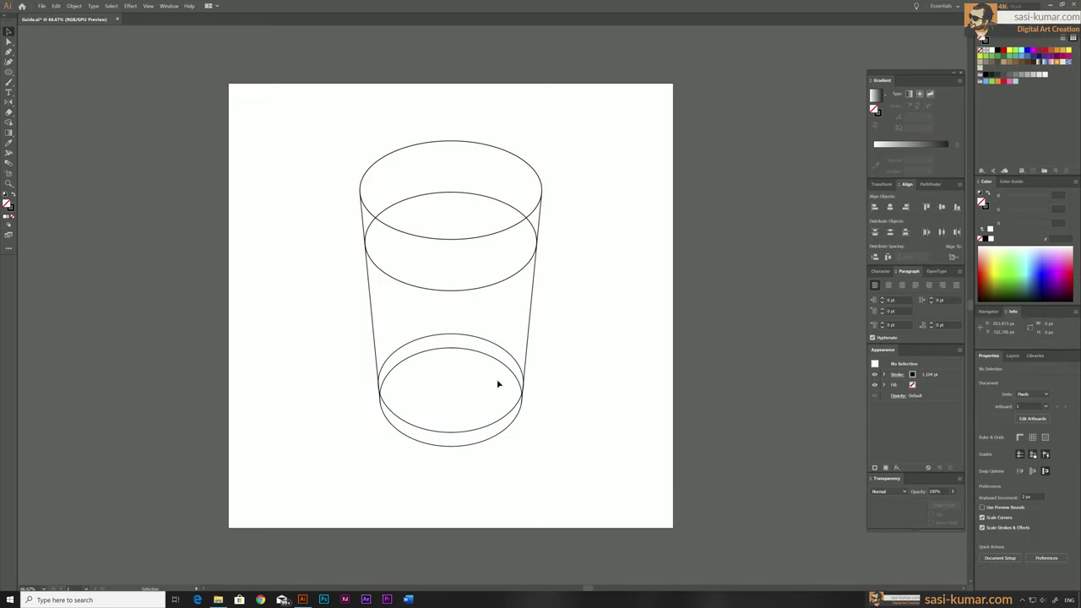
pyautogui.doubleClick(374, 212)
pyautogui.scroll(3, 429, 210)
# Cut the middle ellipse in half along a horizontal line
pyautogui.moveTo(260, 234); pyautogui.dragTo(733, 233)
pyautogui.click(536, 211)
pyautogui.click(702, 242)
pyautogui.click(518, 234)
pyautogui.press('Escape')
pyautogui.doubleClick(678, 244)
# Split the lower ellipse along a horizontal line and give its back arcs a red stroke
pyautogui.moveTo(183, 303); pyautogui.dragTo(759, 303)
pyautogui.hotkey('ctrl', 'a')
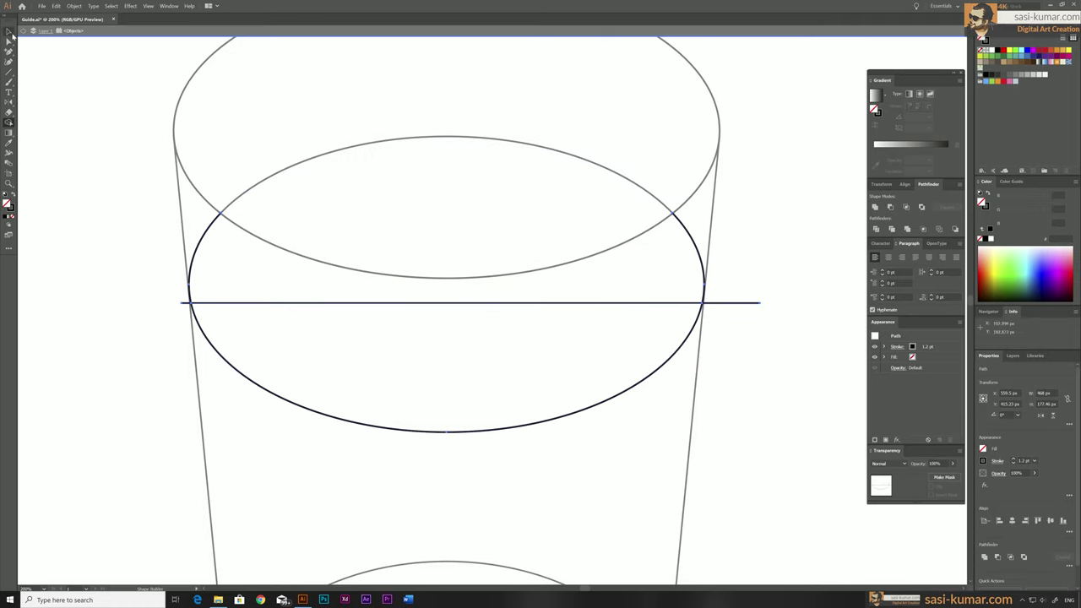
pyautogui.press('Escape')
pyautogui.click(473, 138)
pyautogui.click(190, 278)
pyautogui.doubleClick(10, 206)
pyautogui.click(705, 169)
pyautogui.click(668, 239)
pyautogui.hotkey('ctrl', '0')
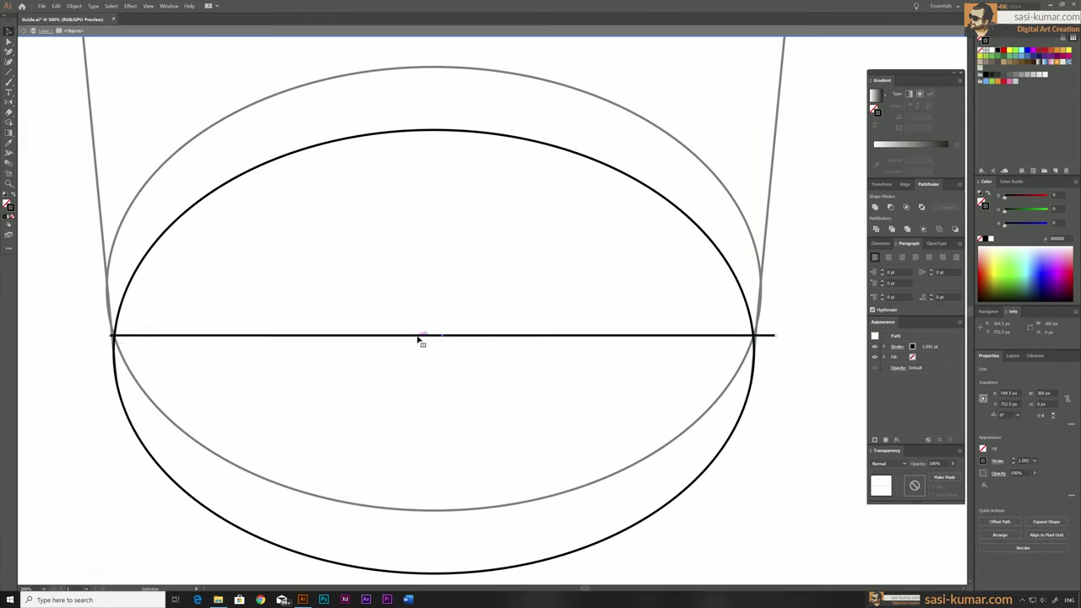
# Delete the horizontal cutting line and leave isolation mode
pyautogui.click(771, 340)
pyautogui.press('Delete')
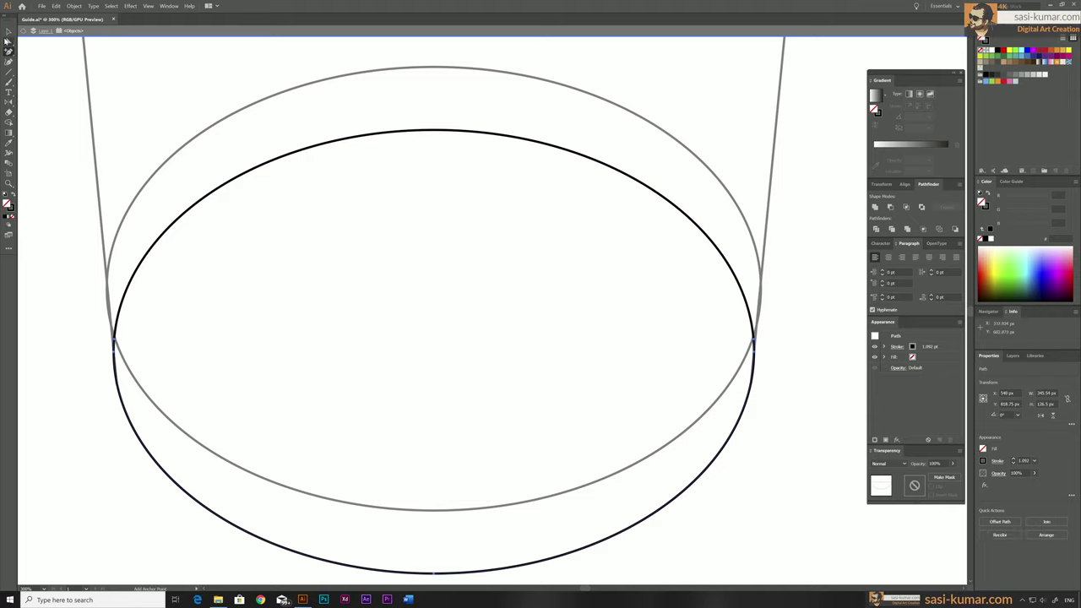
pyautogui.press('Escape')
pyautogui.hotkey('ctrl', '0')
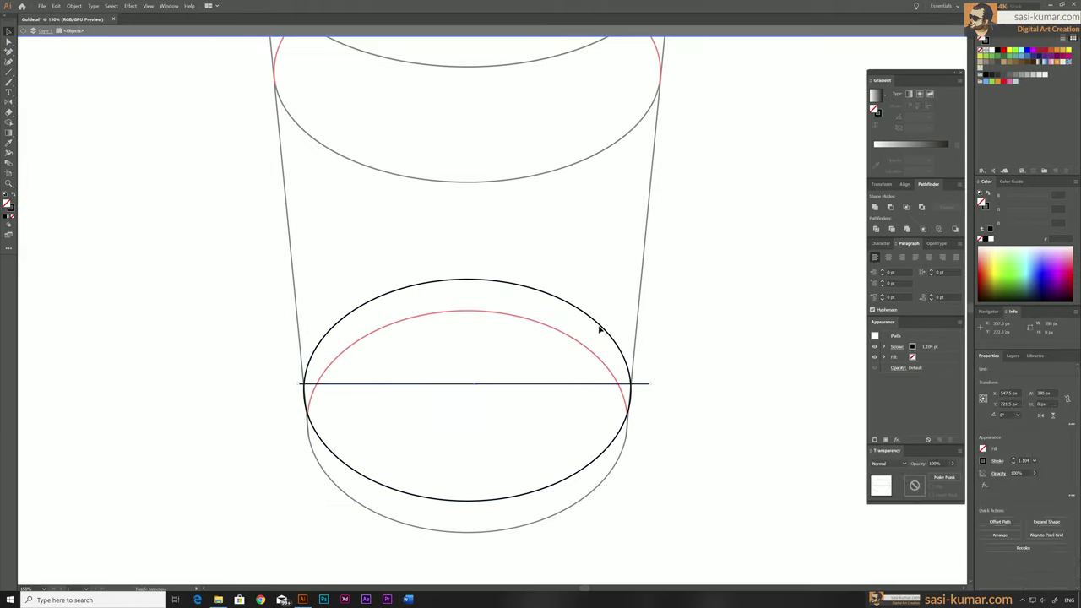
pyautogui.hotkey('ctrl', 'z')
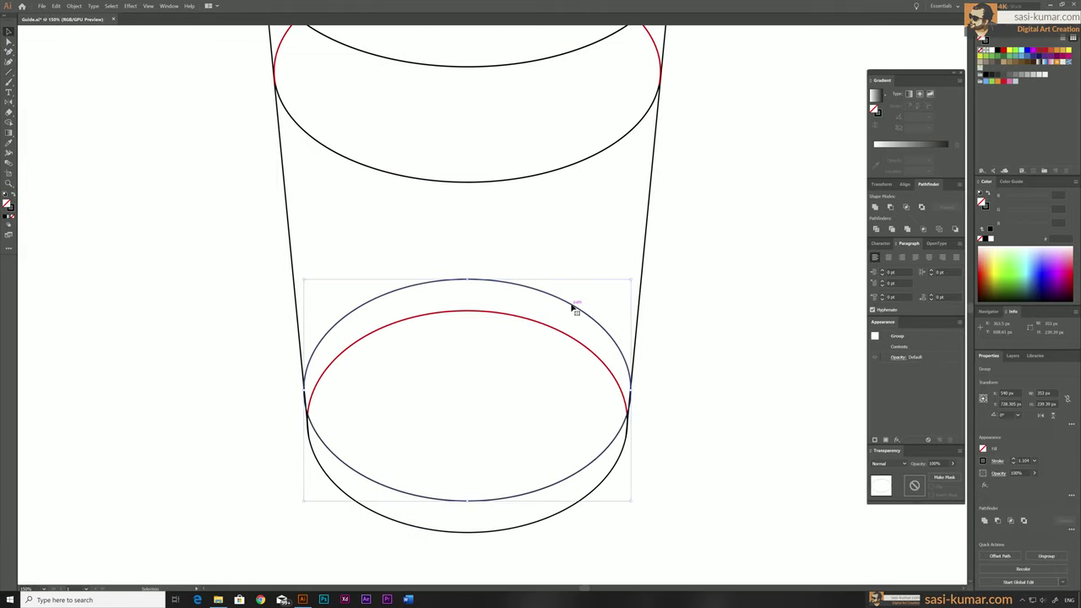
# Draw a vertical line inside the glass's left wall
pyautogui.click(525, 314)
pyautogui.press('Escape')
pyautogui.hotkey('ctrl', '0')
pyautogui.moveTo(494, 285); pyautogui.dragTo(493, 426)
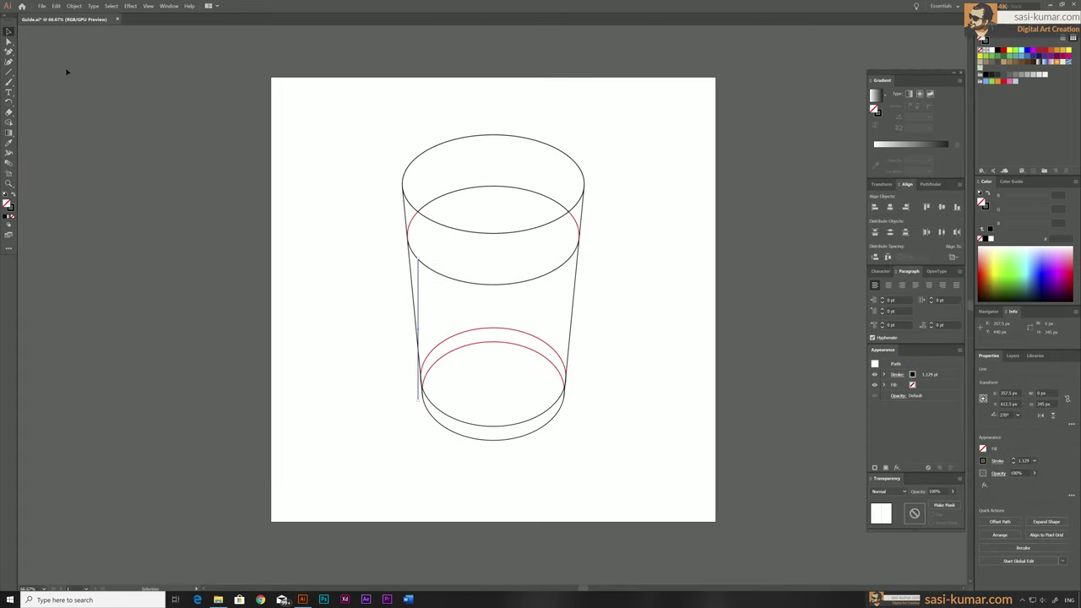
# Copy the vertical line to the right side and blend the two with 4 specified steps
pyautogui.hotkey('ctrl', '1')
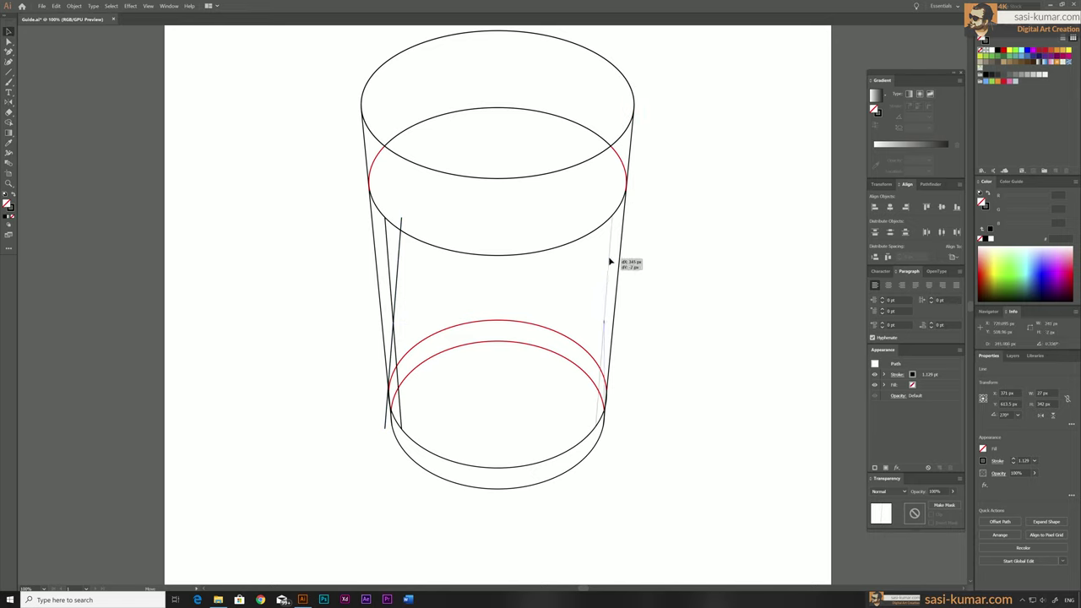
pyautogui.moveTo(610, 261); pyautogui.dragTo(609, 262)
pyautogui.hotkey('ctrl', '+')
pyautogui.hotkey('ctrl', '1')
pyautogui.keyDown('shift'); pyautogui.click(357, 321); pyautogui.keyUp('shift')
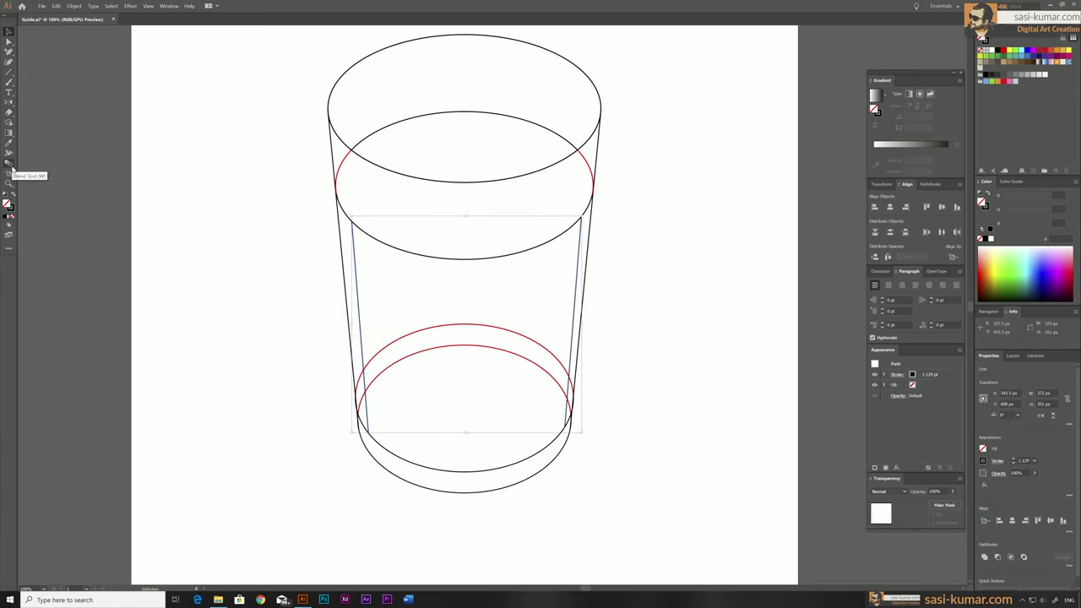
pyautogui.hotkey('ctrl', 'alt', 'b')
pyautogui.doubleClick(8, 197)
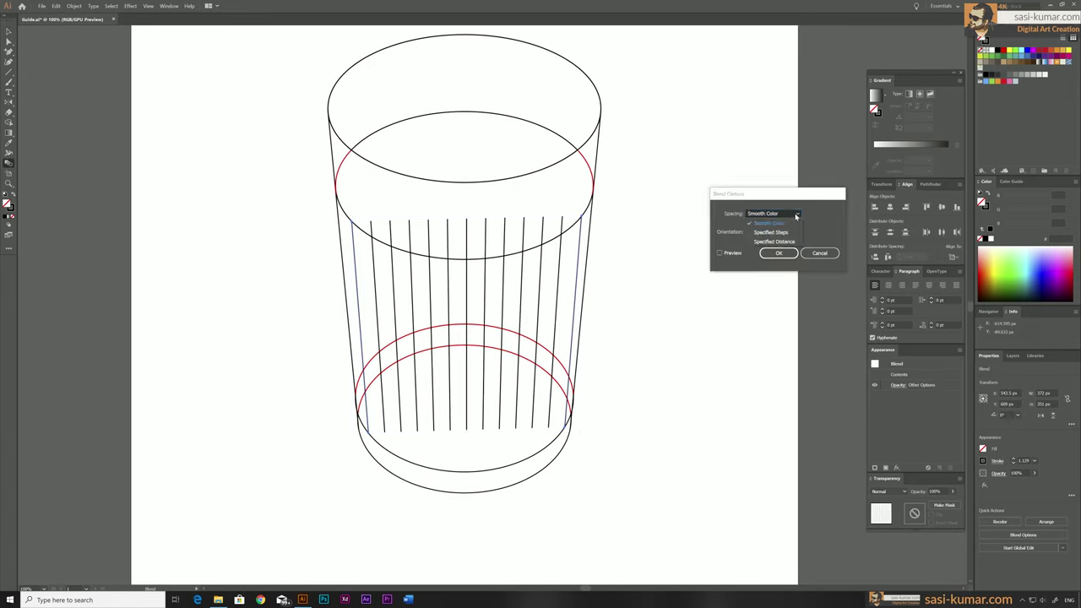
pyautogui.write('4')
pyautogui.click(777, 251)
# Fit the blended rib lines to the bottom base ellipse
pyautogui.click(456, 471)
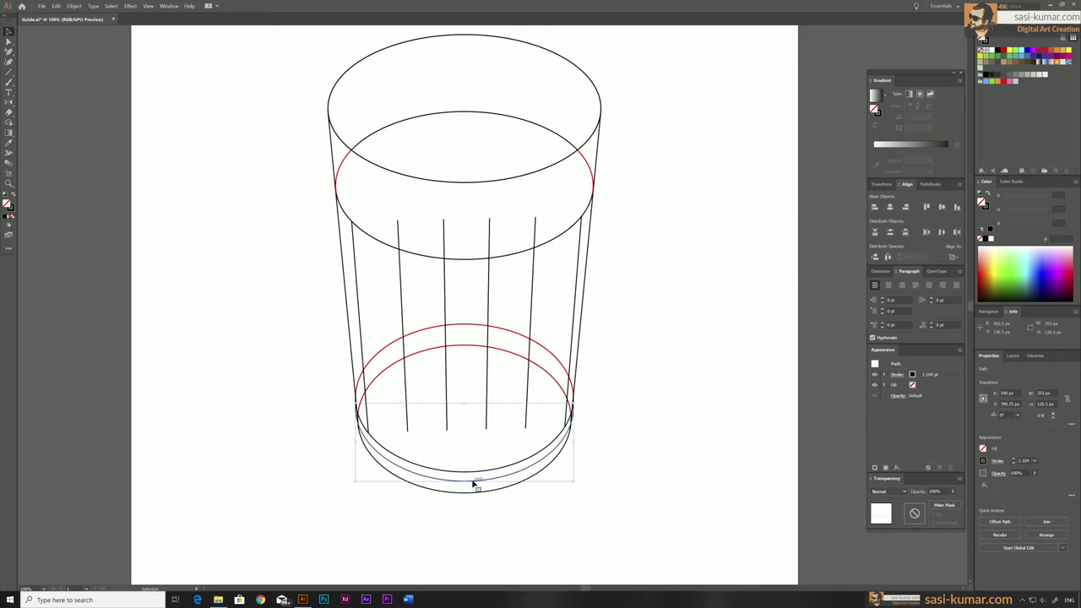
pyautogui.keyDown('shift'); pyautogui.click(487, 372); pyautogui.keyUp('shift')
pyautogui.click(74, 6)
pyautogui.click(224, 261)
pyautogui.scroll(-1, 521, 552)
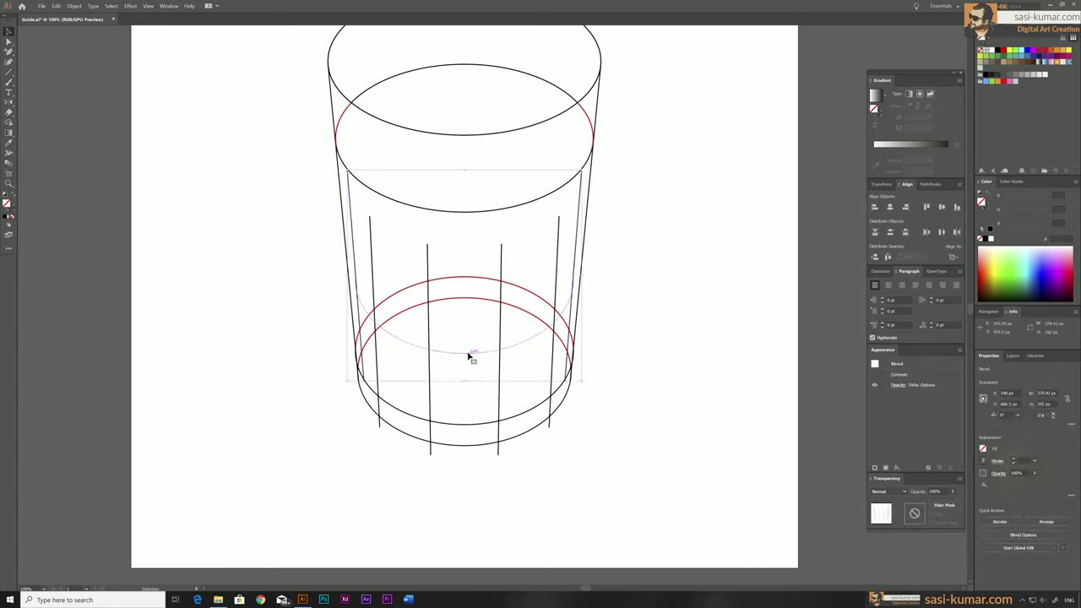
# Move the rib lines up into the glass body and expand the blend into separate lines
pyautogui.doubleClick(471, 354)
pyautogui.moveTo(471, 355); pyautogui.dragTo(470, 314)
pyautogui.press('Escape')
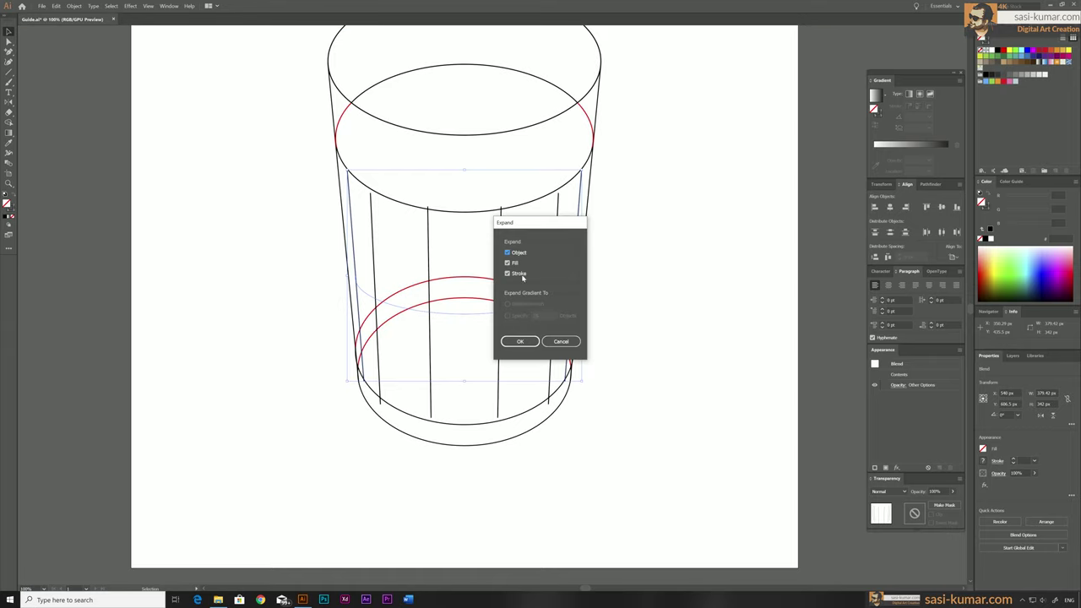
pyautogui.press('Return')
pyautogui.scroll(2, 464, 423)
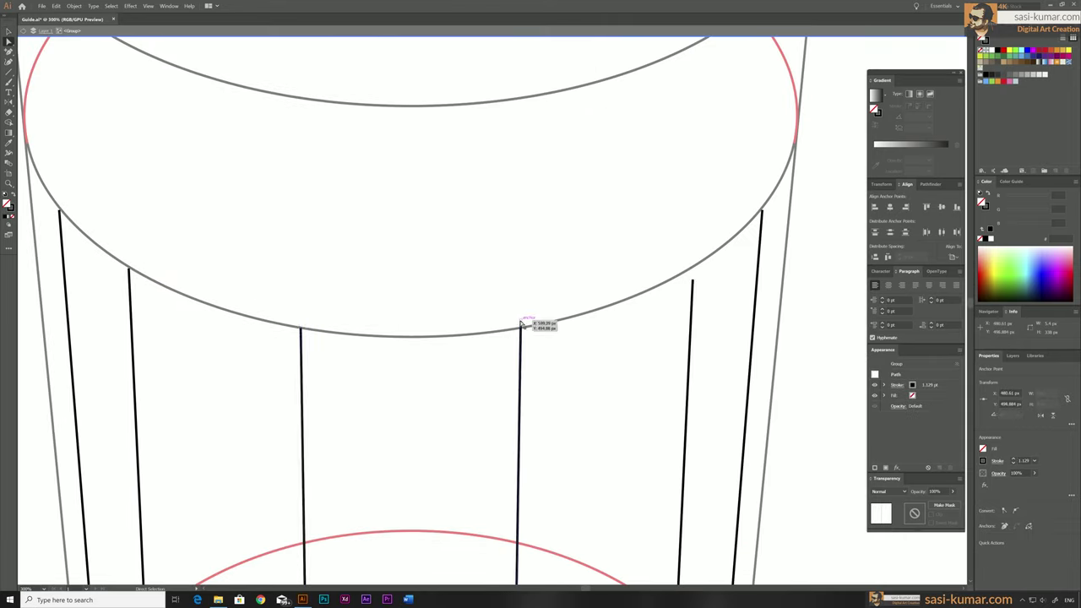
pyautogui.scroll(2, 487, 330)
pyautogui.press('Escape')
pyautogui.hotkey('ctrl', '0')
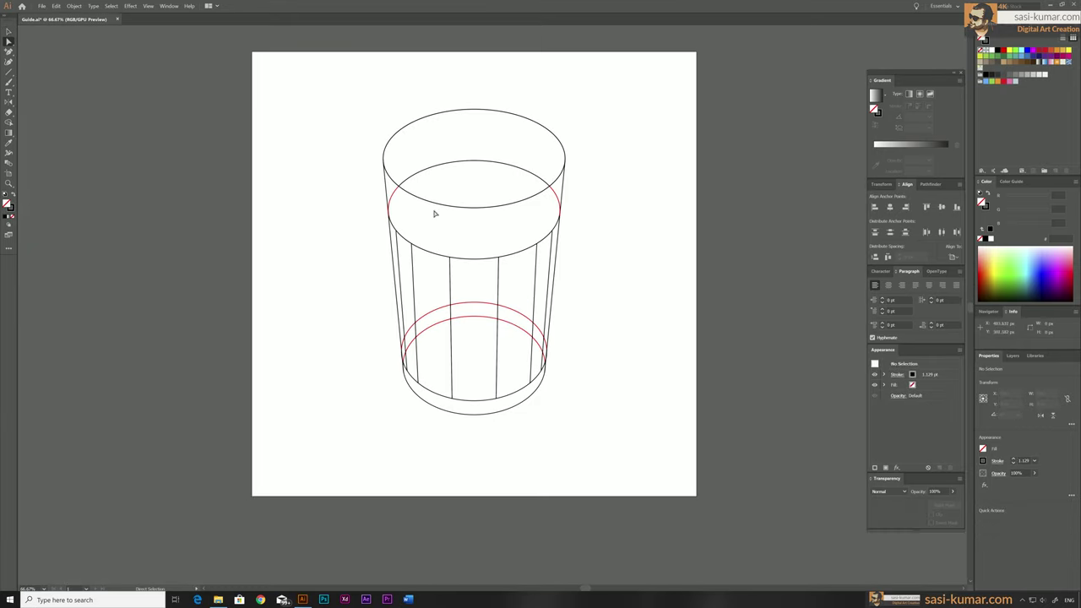
# Blend the vertical lines in the top band with a fixed number of specified steps
pyautogui.hotkey('ctrl', '+')
pyautogui.hotkey('ctrl', '+')
pyautogui.press('\\')
pyautogui.hotkey('ctrl', 'alt', 'b')
pyautogui.press('Return')
pyautogui.click(779, 253)
pyautogui.hotkey('ctrl', '0')
pyautogui.press('Return')
pyautogui.press('Return')
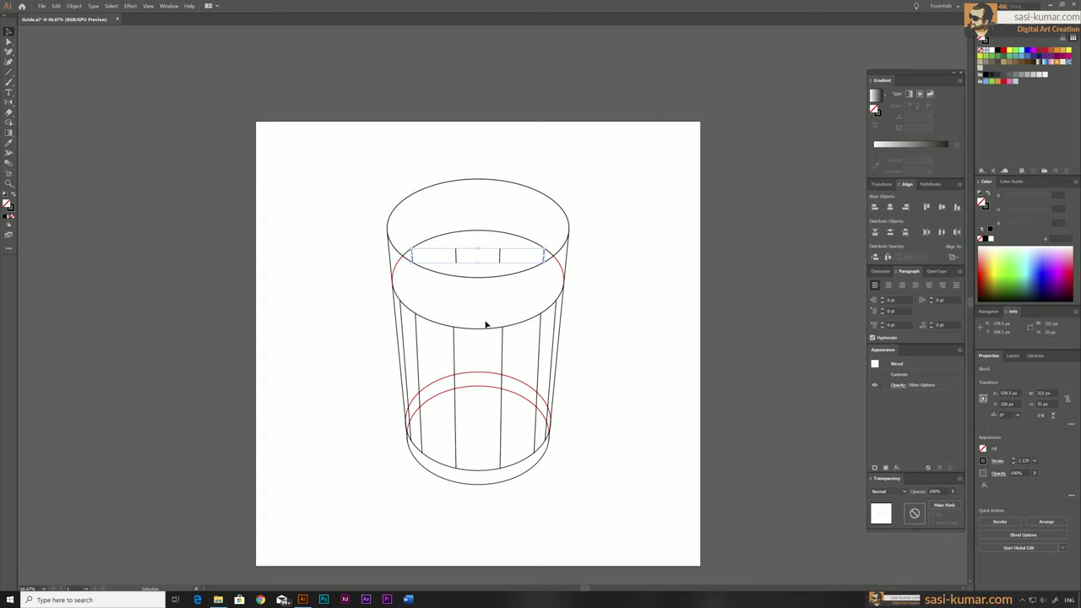
pyautogui.hotkey('ctrl', 'alt', 'shift', 'w')
pyautogui.press('Return')
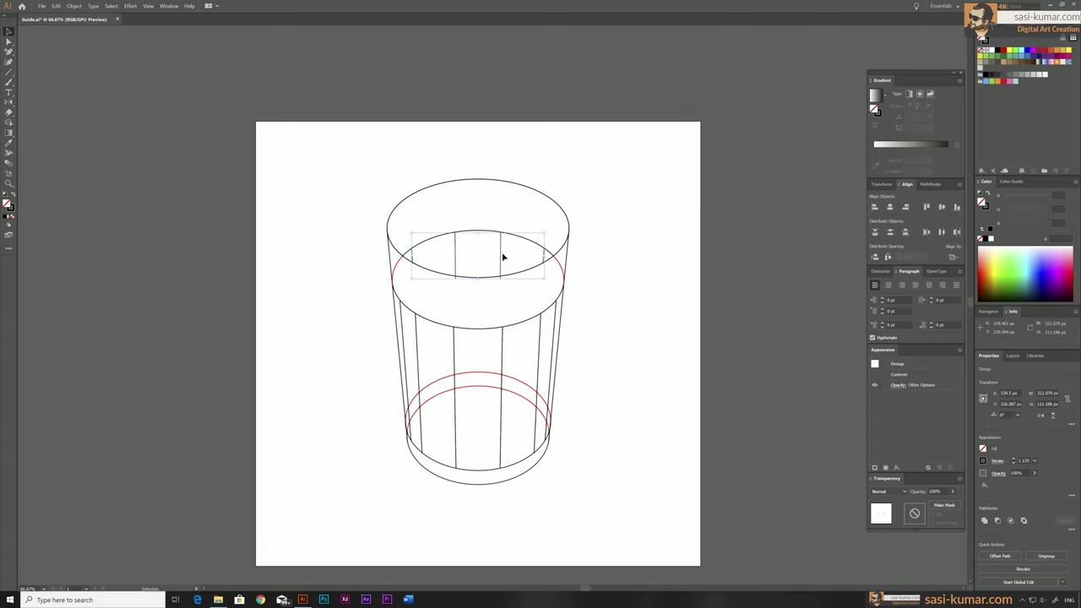
# Bulge-warp the top-band ribs and snap their ends onto the rim ellipse
pyautogui.hotkey('ctrl', '+')
pyautogui.hotkey('ctrl', '+')
pyautogui.hotkey('ctrl', '+')
pyautogui.moveTo(512, 310); pyautogui.dragTo(513, 307)
pyautogui.hotkey('ctrl', '-')
pyautogui.hotkey('ctrl', '-')
pyautogui.hotkey('ctrl', '-')
pyautogui.scroll(5, 411, 282)
pyautogui.moveTo(490, 380); pyautogui.dragTo(494, 382)
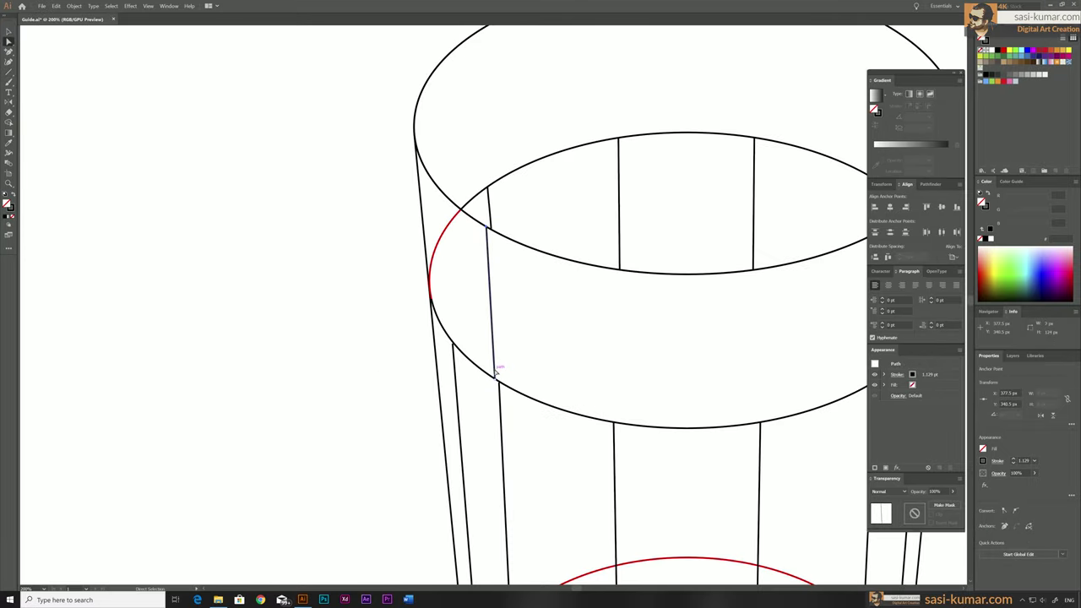
pyautogui.hotkey('ctrl', 'shift', 'a')
pyautogui.hotkey('ctrl', '-')
pyautogui.hotkey('ctrl', '-')
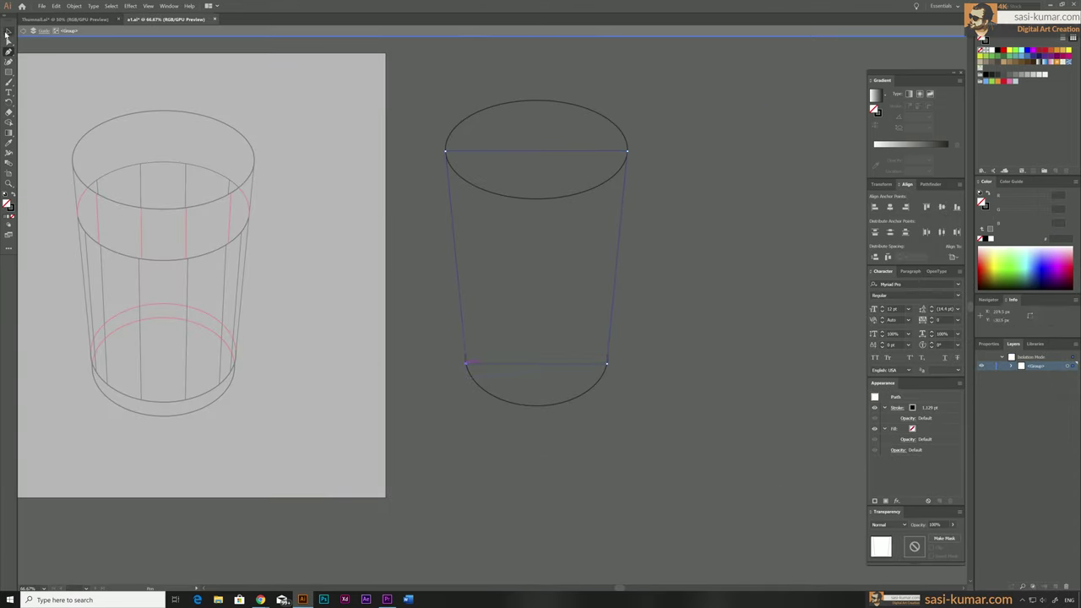
# Select the top rim ellipse and raise its stroke weight in the Properties panel
pyautogui.click(530, 174)
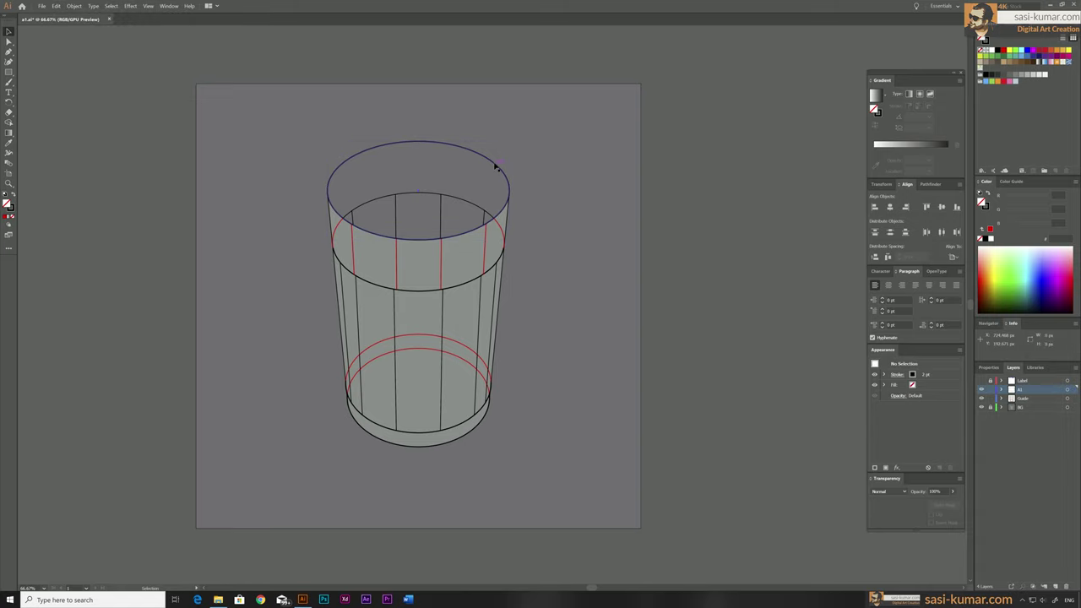
pyautogui.click(989, 368)
pyautogui.click(1013, 473)
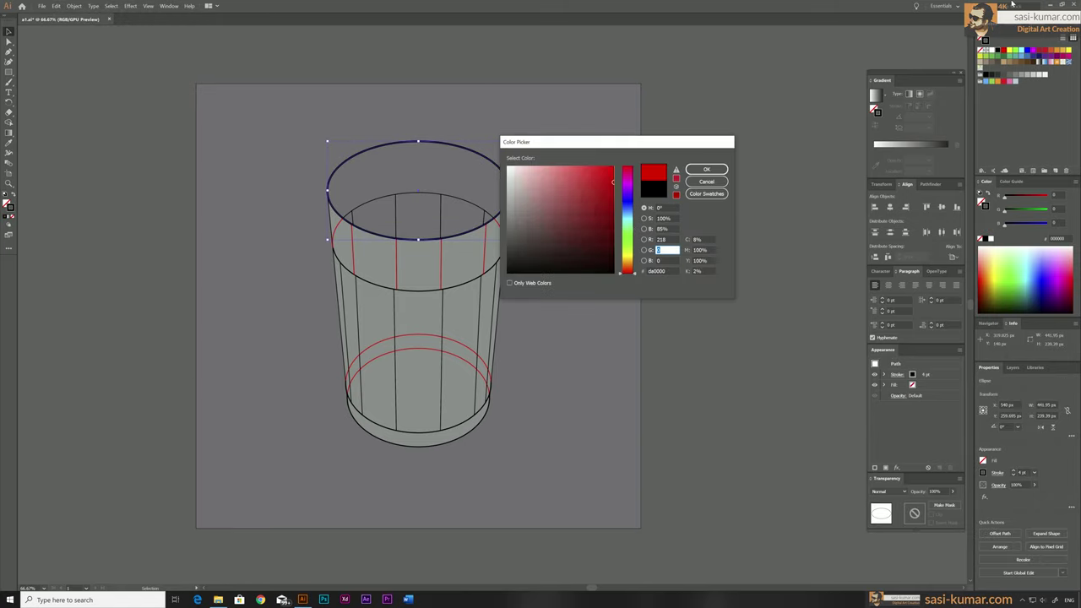
# Copy the top ellipse to the right and turn the two shapes into a black crescent
pyautogui.moveTo(469, 191); pyautogui.dragTo(799, 191)
pyautogui.hscroll(2, 729, 245)
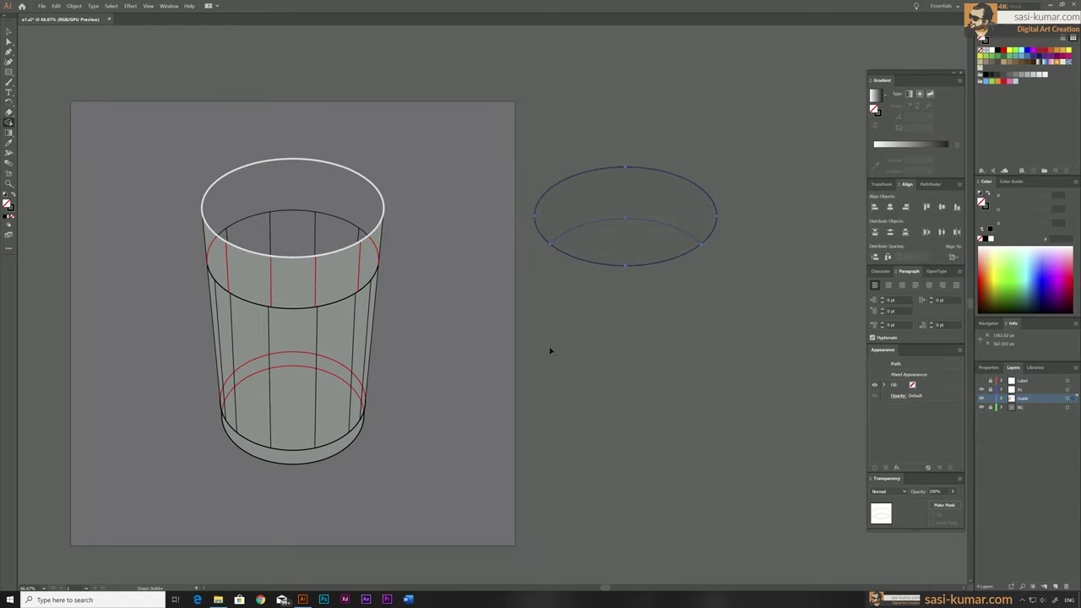
pyautogui.scroll(10, 585, 220)
pyautogui.doubleClick(519, 210)
pyautogui.press('p')
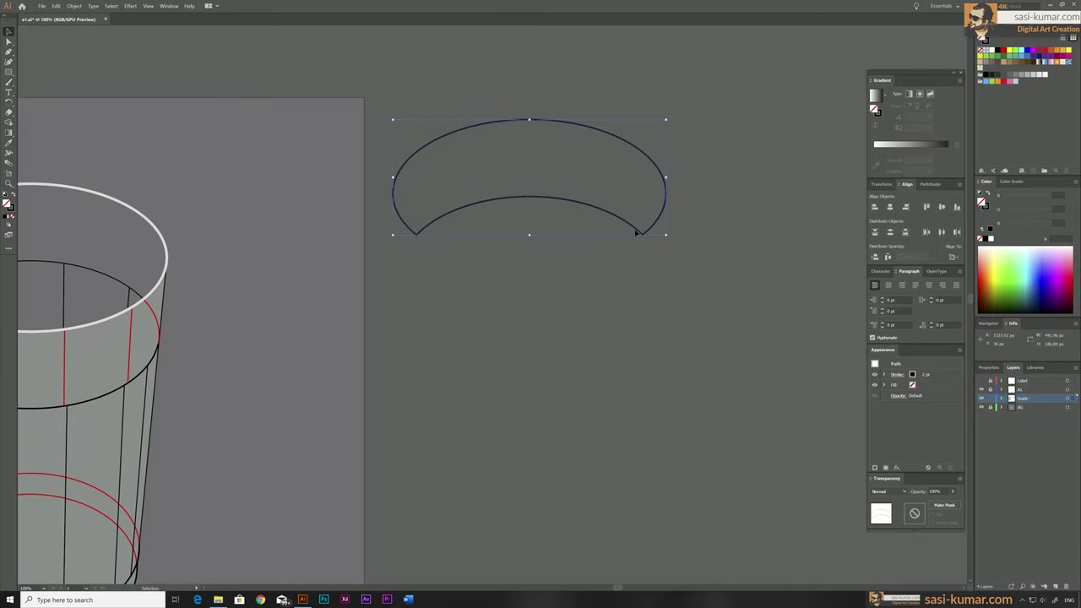
pyautogui.click(8, 200)
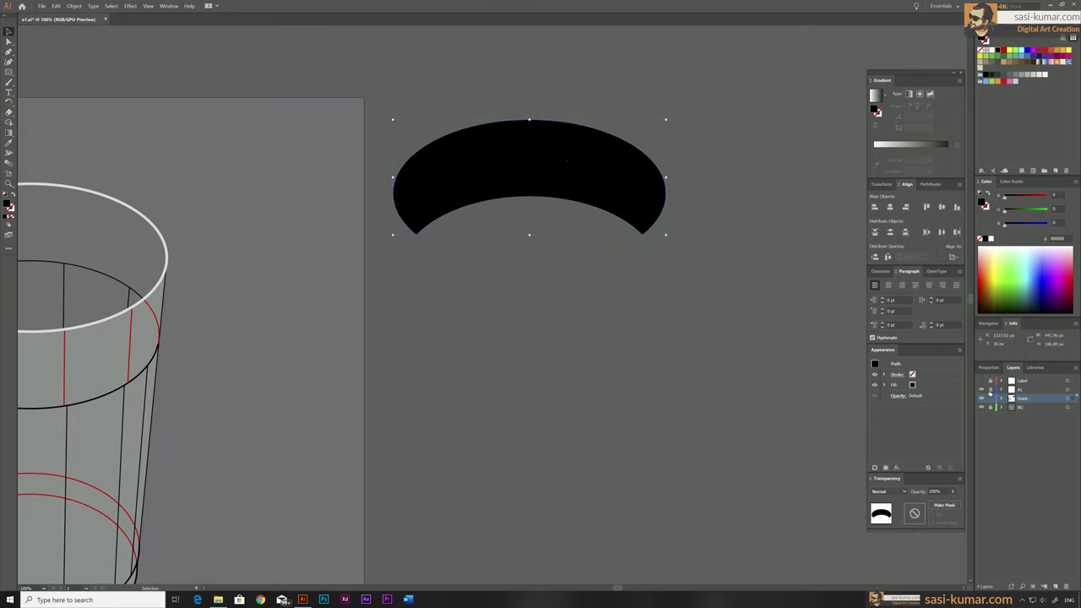
# Place the crescent on the glass opening and give it a reversed gradient fill
pyautogui.hscroll(-4, 546, 321)
pyautogui.hscroll(-3, 297, 205)
pyautogui.moveTo(298, 205); pyautogui.dragTo(298, 205)
pyautogui.hotkey('ctrl', '-')
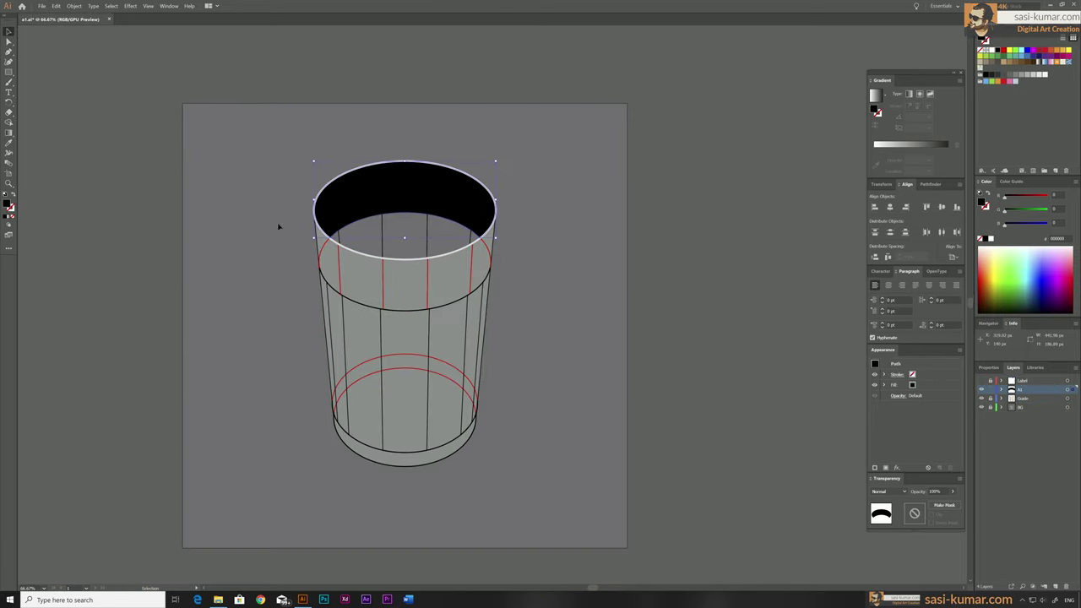
pyautogui.press('.')
pyautogui.click(575, 275)
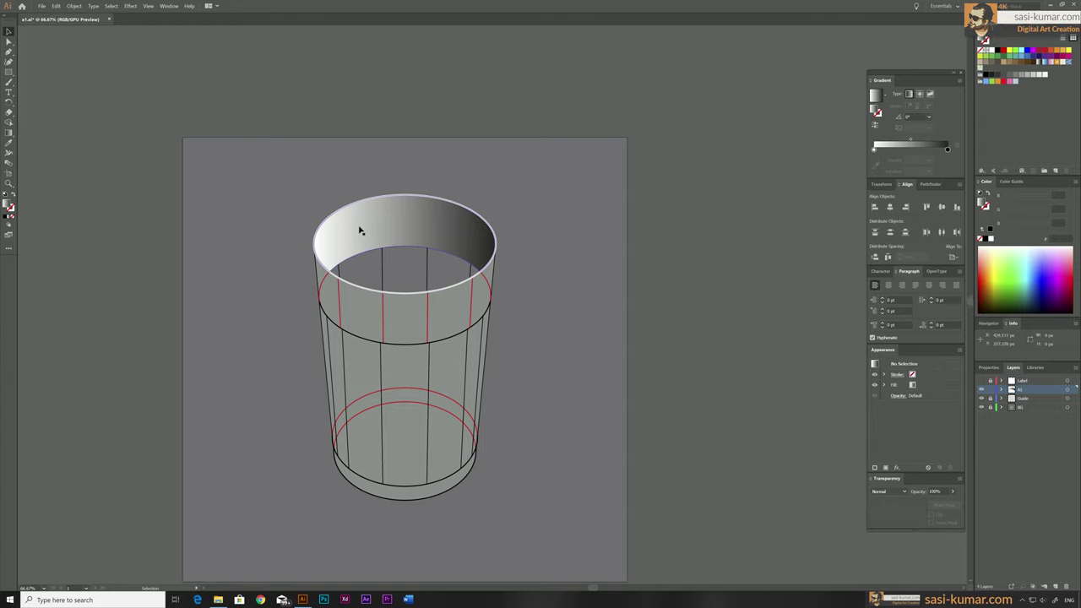
pyautogui.click(359, 230)
pyautogui.click(875, 161)
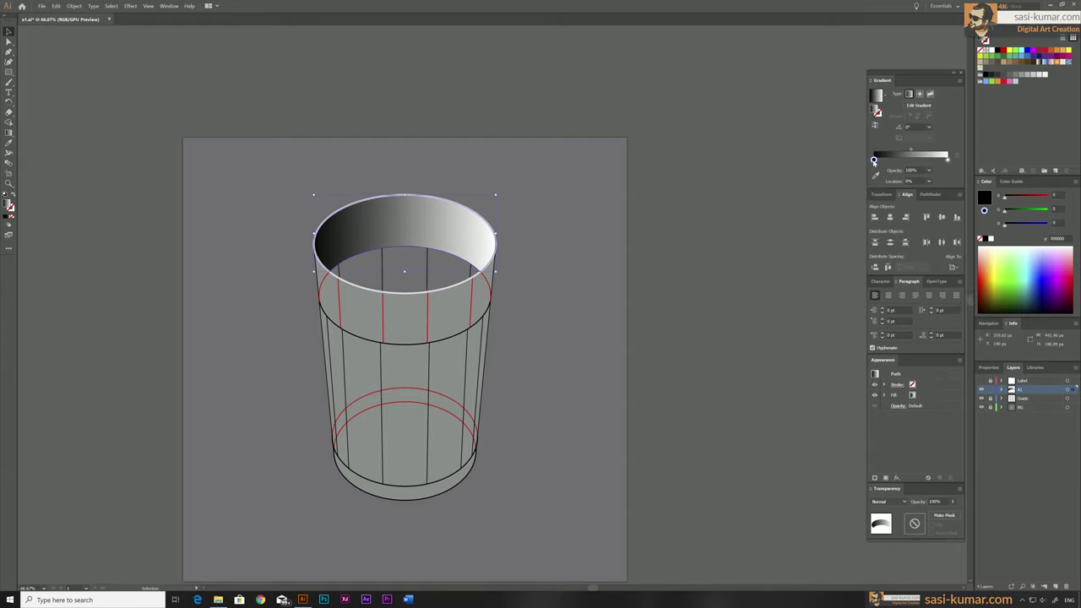
# Darken the crescent's gradient stops to dark grey with the Gradient tool
pyautogui.press('g')
pyautogui.click(496, 232)
pyautogui.doubleClick(874, 150)
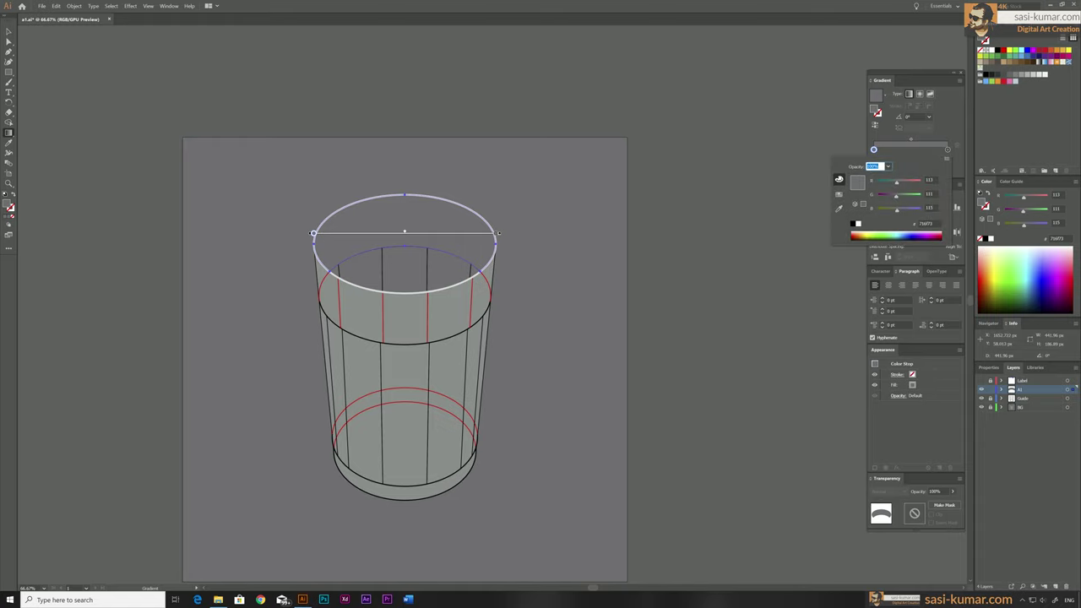
pyautogui.press('v')
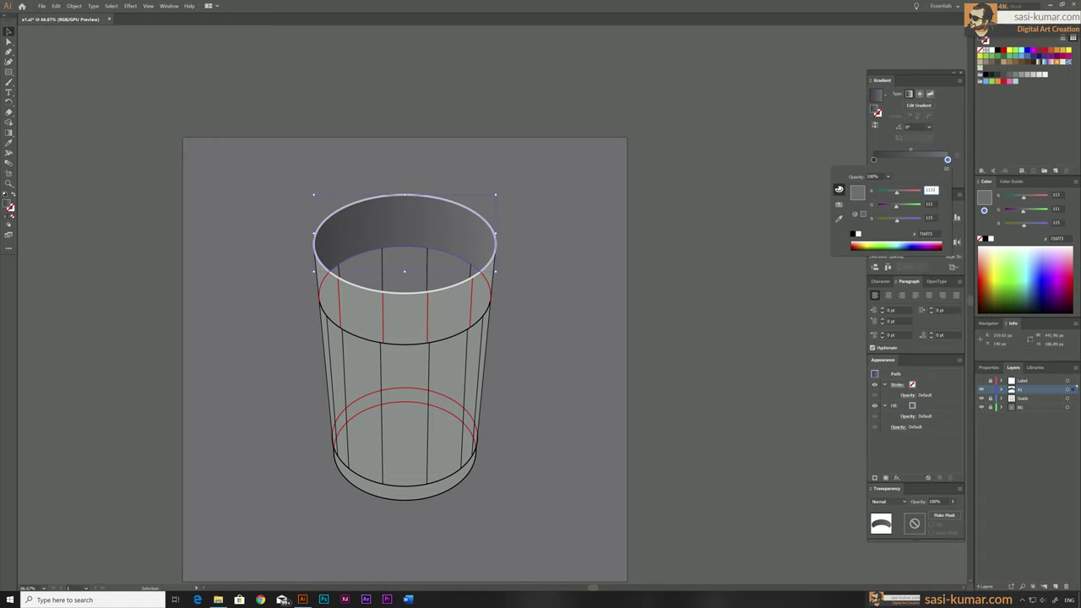
pyautogui.hotkey('ctrl', '-')
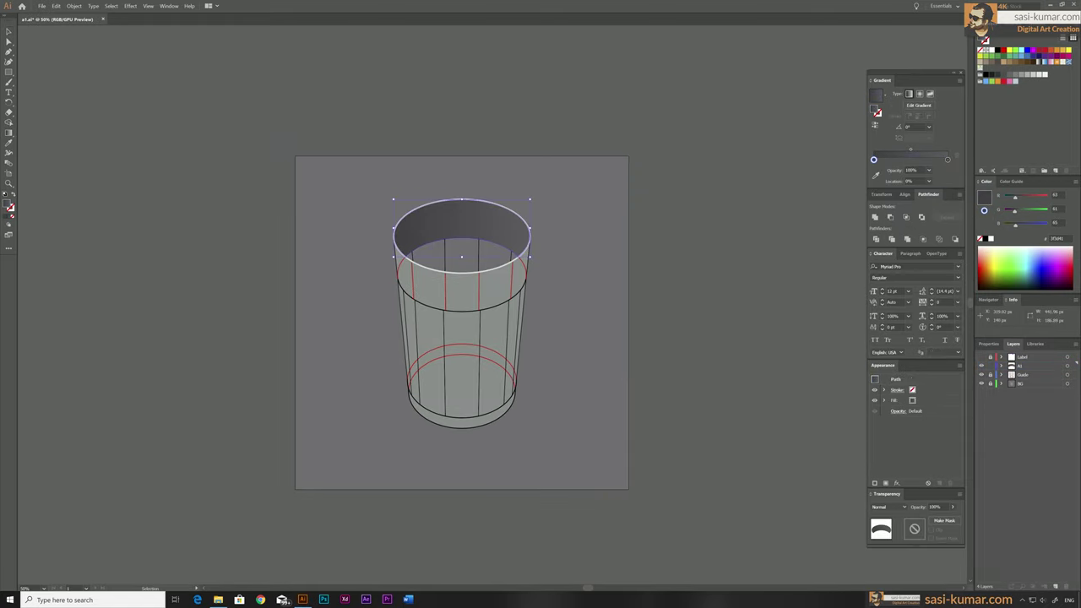
pyautogui.click(580, 331)
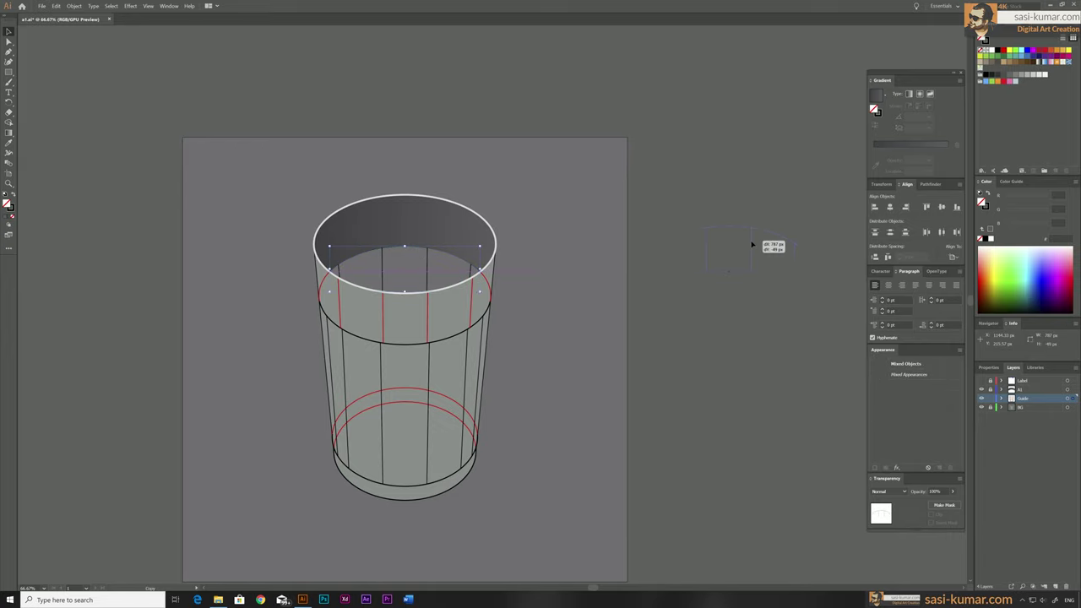
# Paste the arc beside the artboard and give its right section a tapered width profile
pyautogui.hotkey('ctrl', 'v')
pyautogui.click(676, 242)
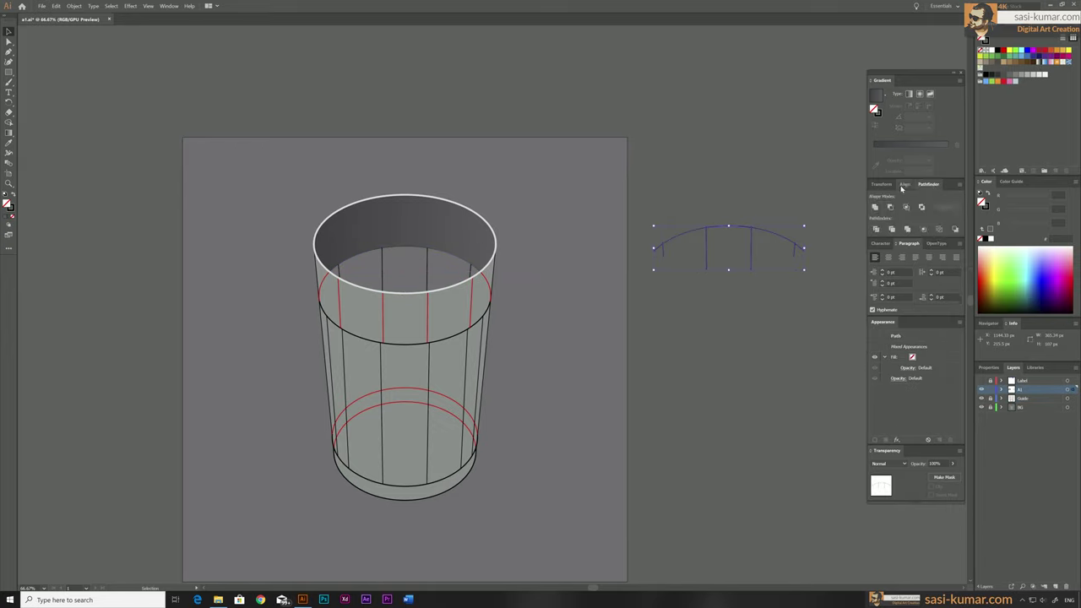
pyautogui.doubleClick(810, 249)
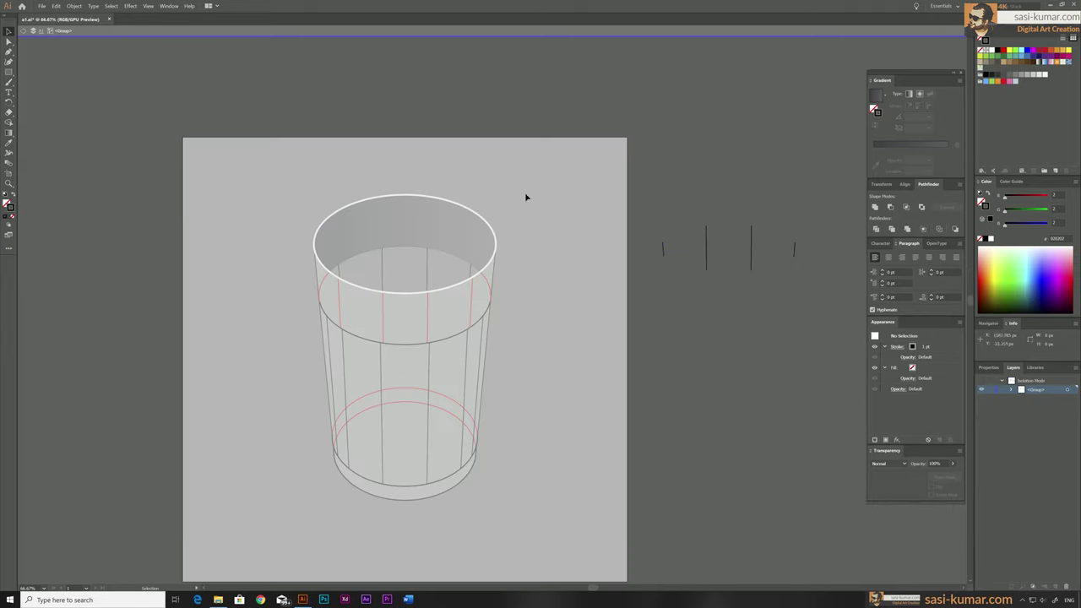
pyautogui.press('Escape')
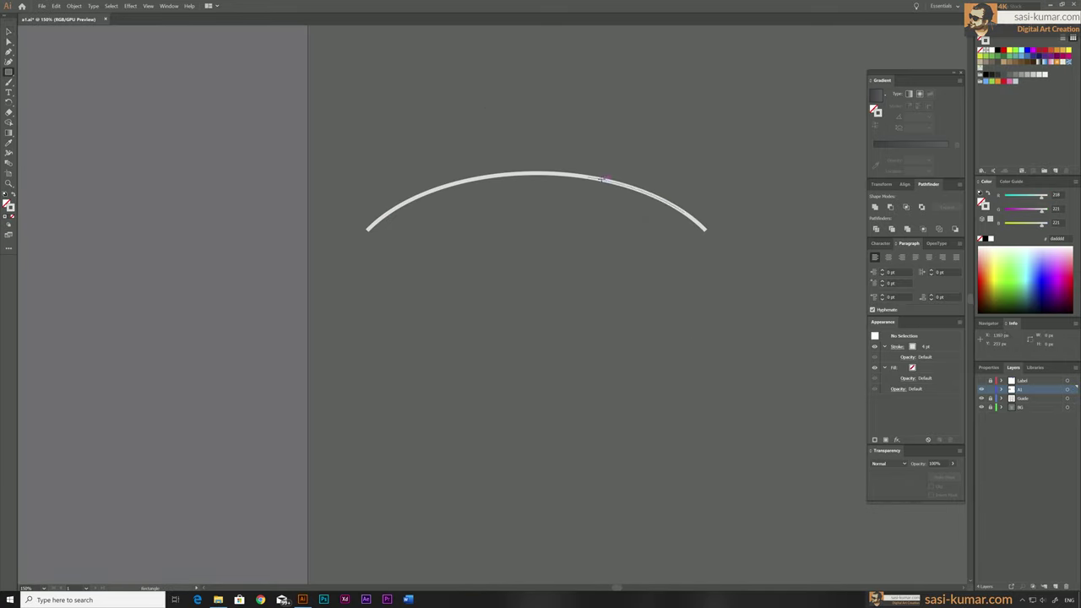
pyautogui.click(603, 179)
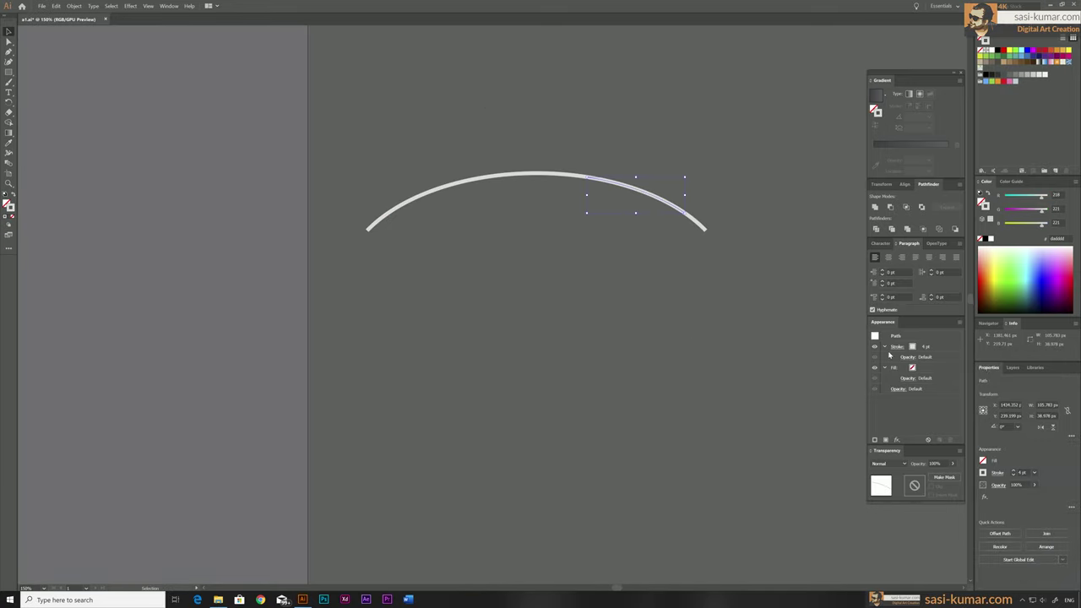
pyautogui.click(898, 347)
pyautogui.click(954, 460)
pyautogui.click(959, 507)
pyautogui.click(766, 428)
# Thicken the arc's small left segment and apply a tapered width profile to it
pyautogui.click(635, 186)
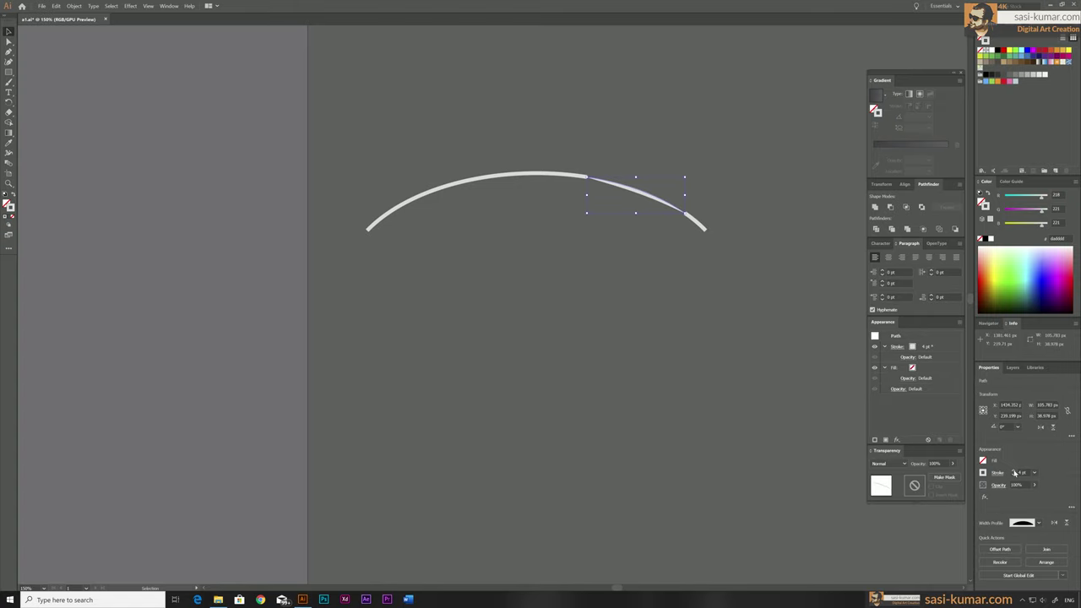
pyautogui.click(586, 176)
pyautogui.click(378, 221)
pyautogui.click(1022, 523)
pyautogui.click(1022, 549)
pyautogui.click(383, 221)
pyautogui.click(56, 6)
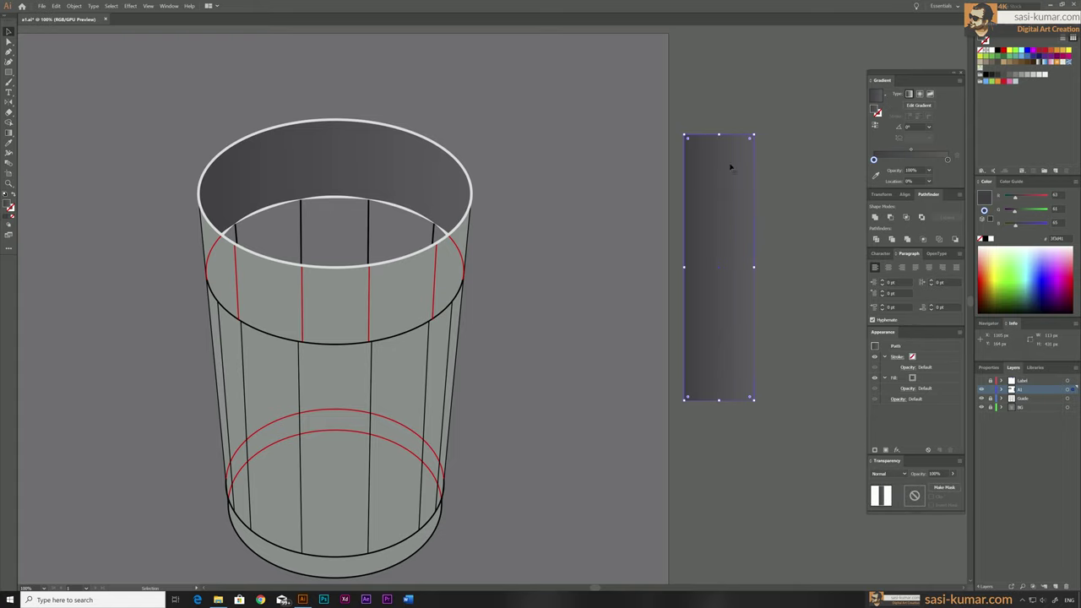
# Add a lighter middle stop, nudged right, and a darker left stop to the rectangle's grey gradient
pyautogui.click(911, 159)
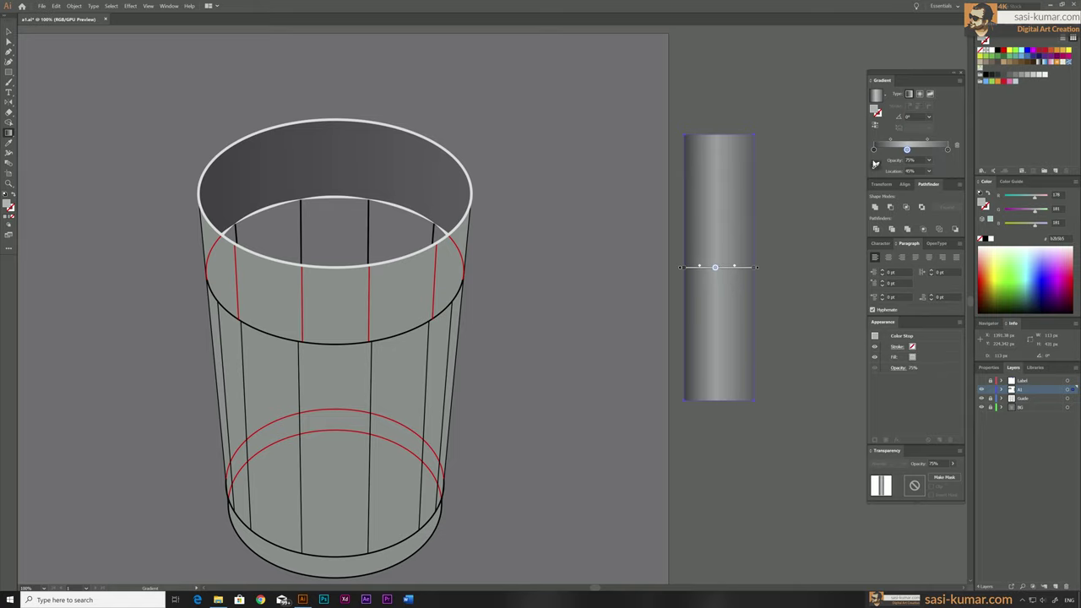
pyautogui.moveTo(920, 150); pyautogui.dragTo(923, 150)
pyautogui.click(947, 149)
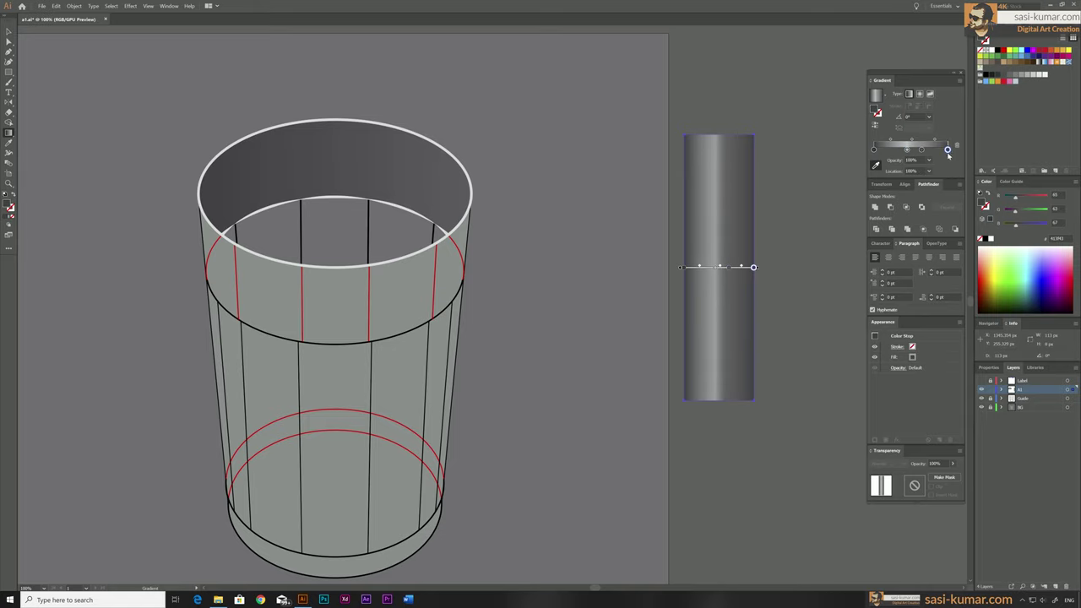
pyautogui.click(894, 150)
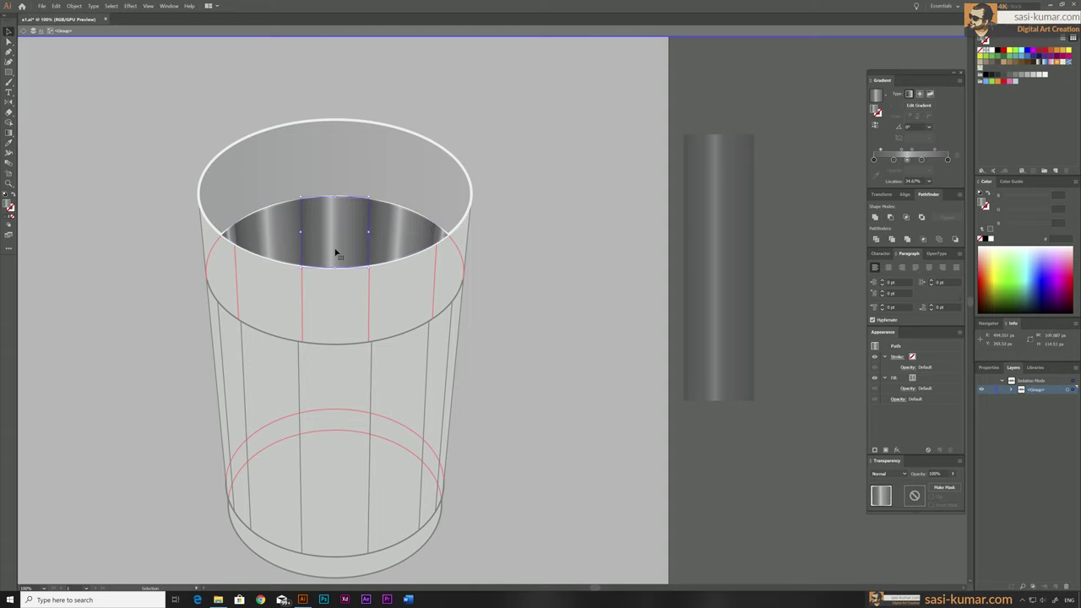
# Confirm the recoloured striped gradient on the inner ellipse and adjust its gradient stops
pyautogui.doubleClick(736, 96)
pyautogui.hotkey('ctrl', '-')
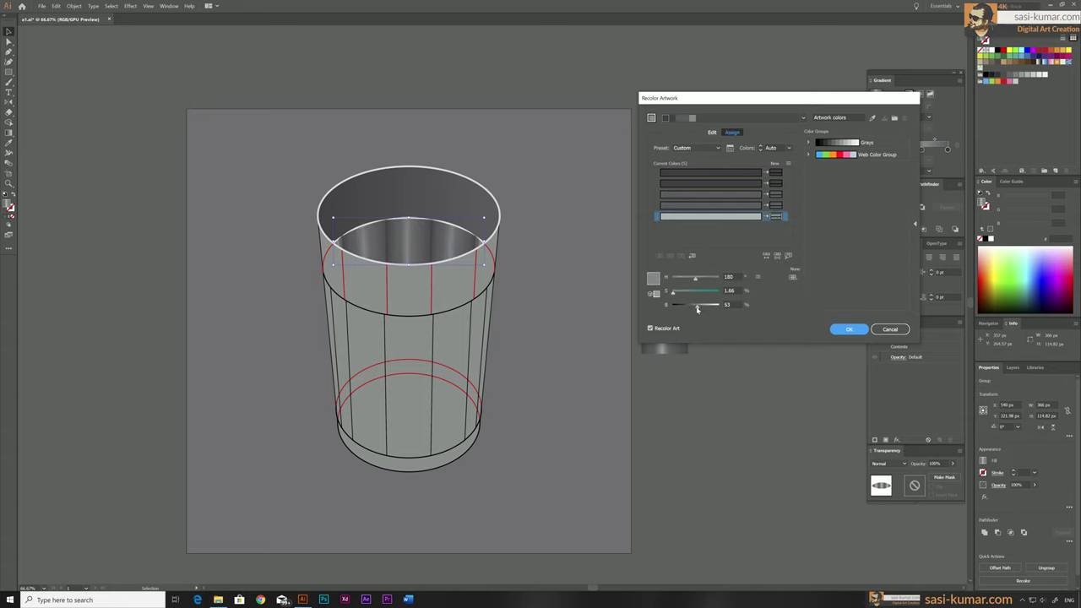
pyautogui.press('Return')
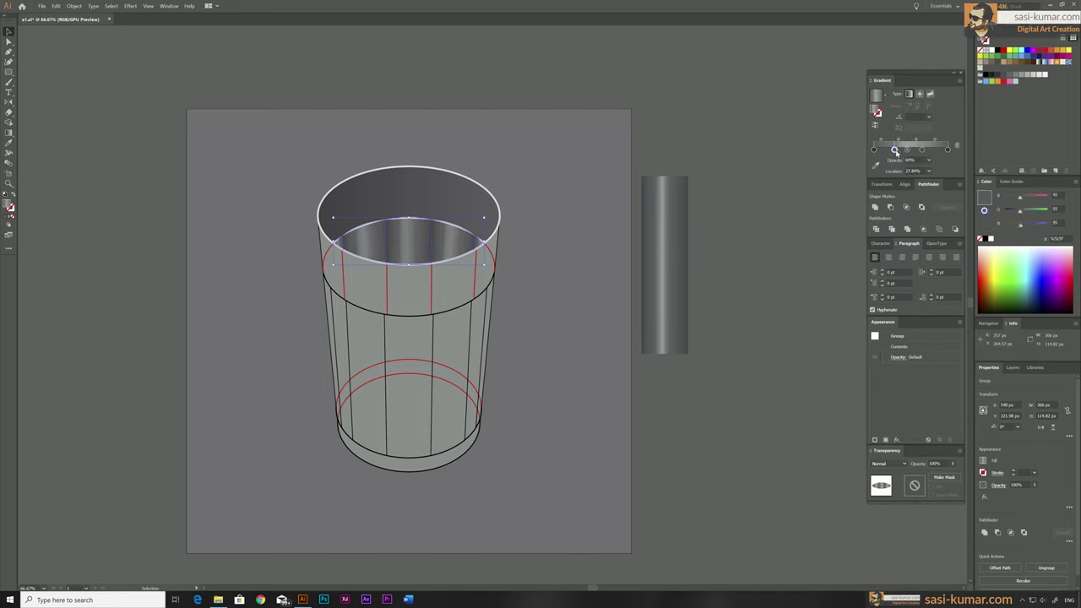
pyautogui.click(605, 70)
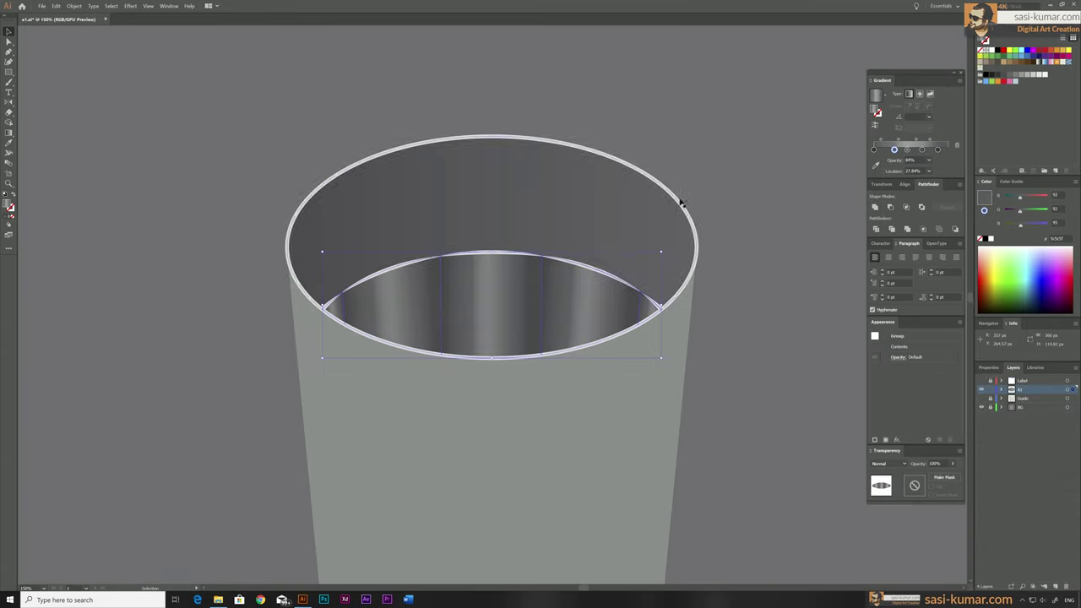
pyautogui.doubleClick(938, 150)
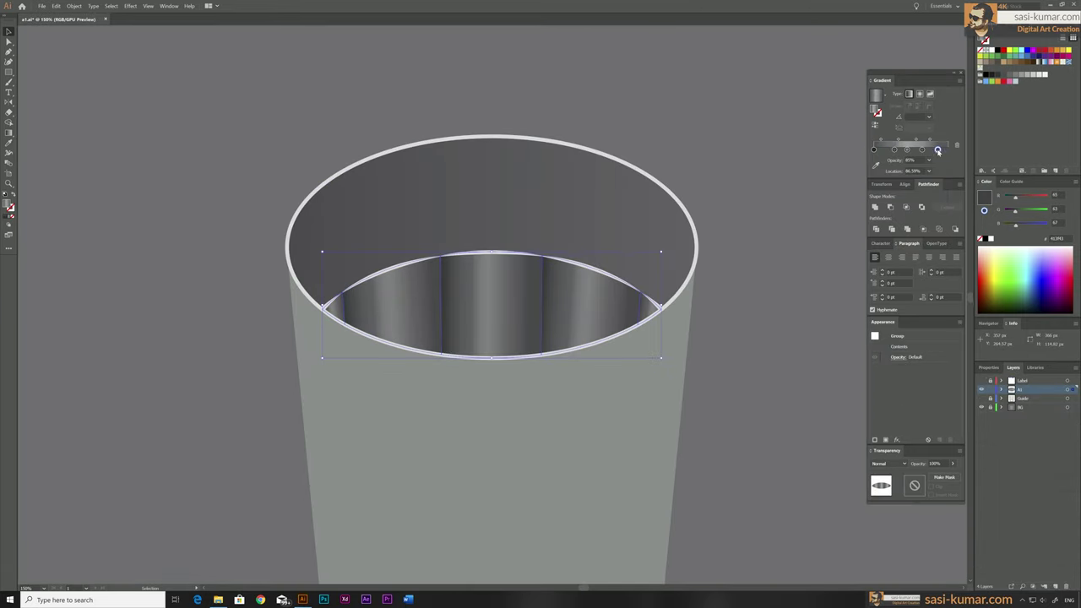
pyautogui.click(660, 119)
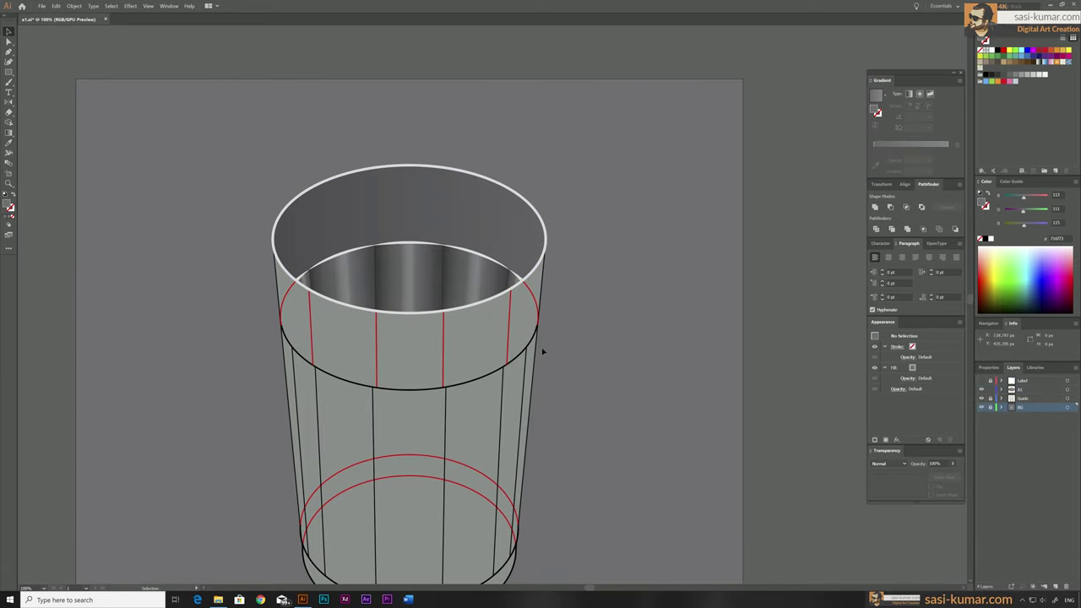
# Draw reflection blobs inside the rim with the Pen tool and fade their gradient opacity
pyautogui.press('p')
pyautogui.click(300, 207)
pyautogui.click(361, 188)
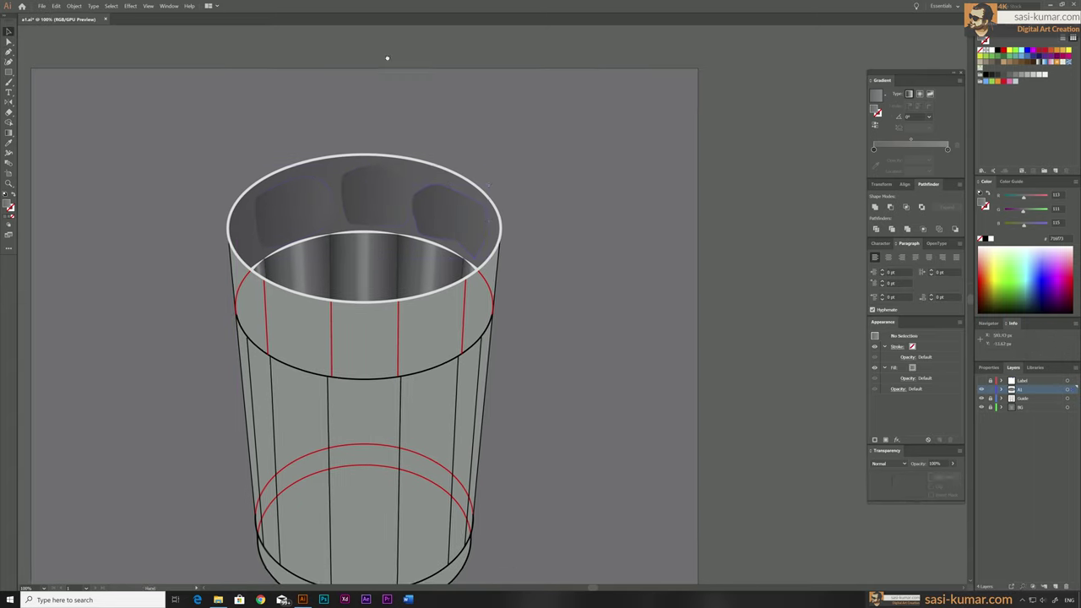
pyautogui.click(929, 161)
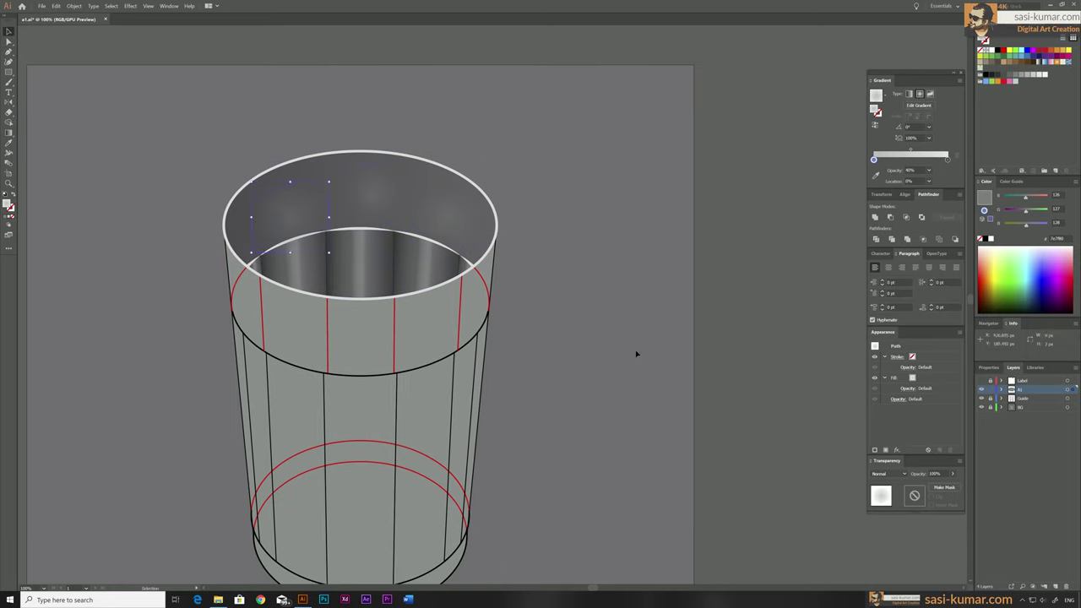
pyautogui.click(401, 257)
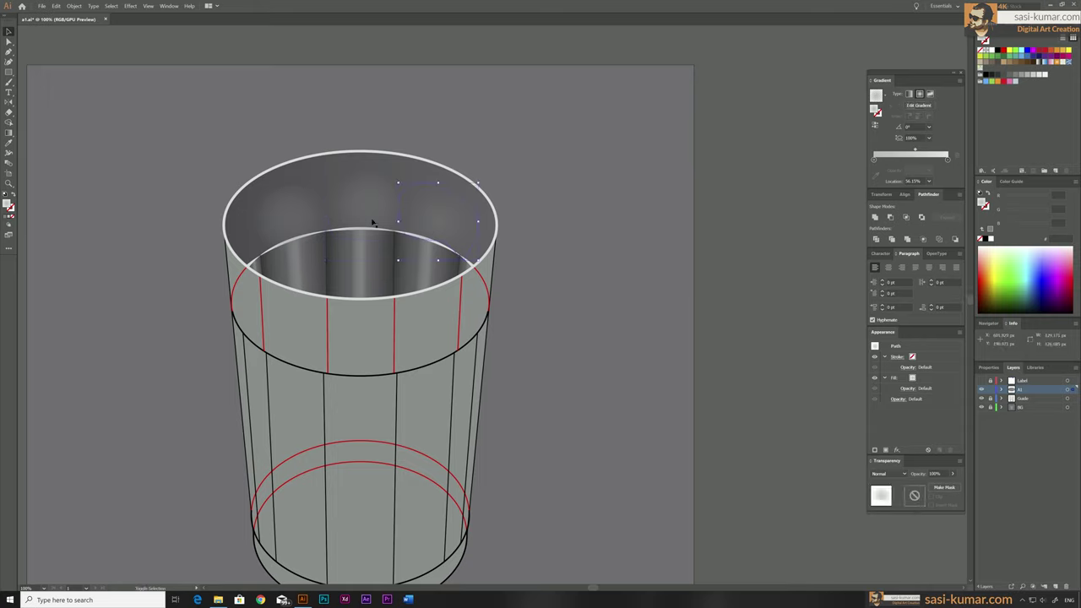
pyautogui.hotkey('ctrl', 'shift', 'a')
pyautogui.hotkey('ctrl', '-')
pyautogui.hotkey('ctrl', '-')
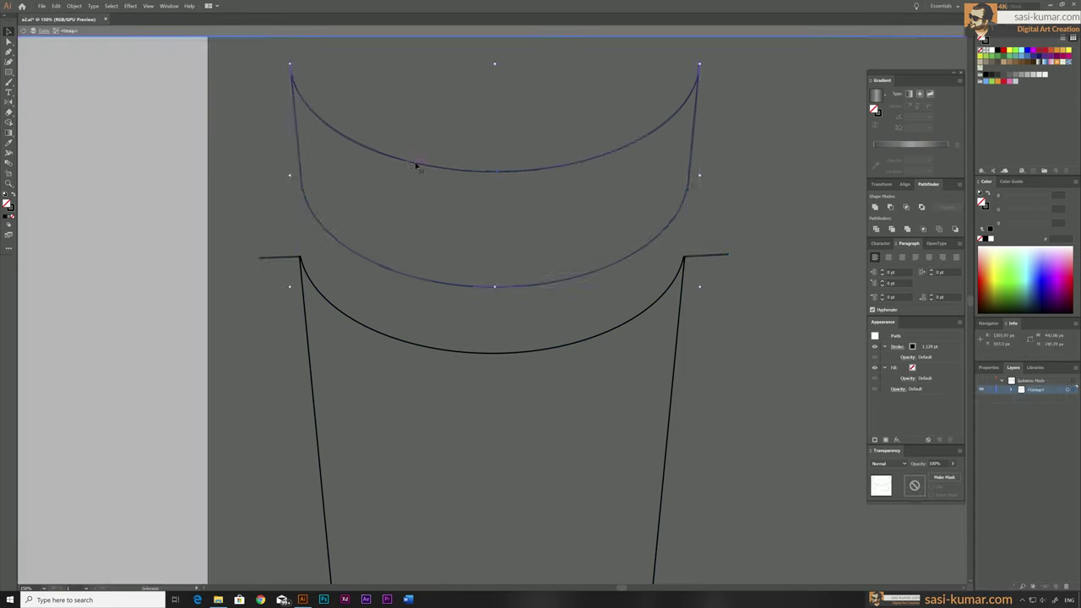
# Fill the selected rim with a gradient and shift its middle stop
pyautogui.hotkey('ctrl', '+')
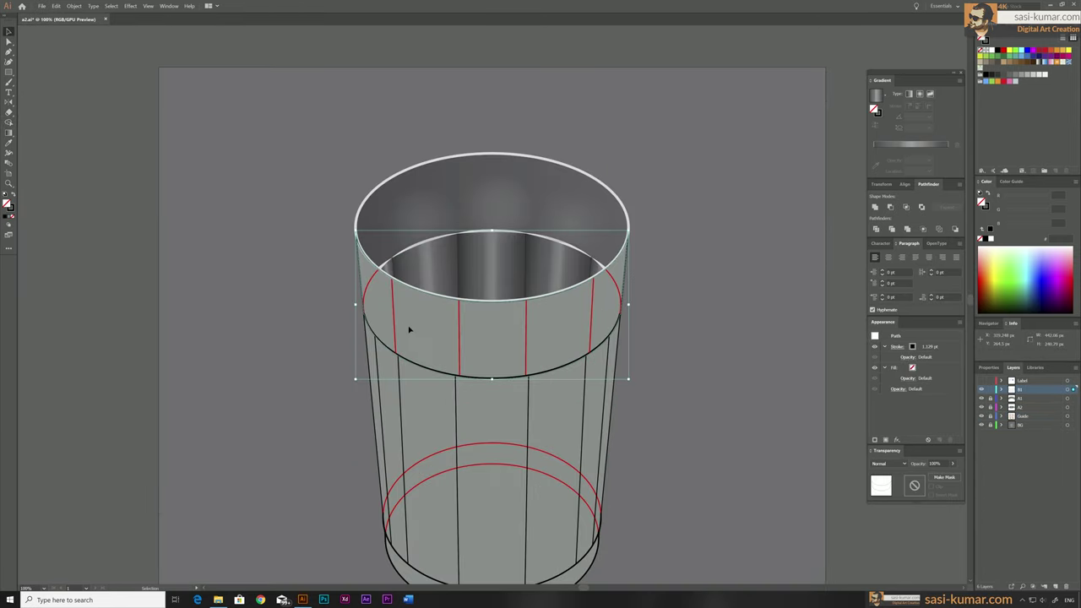
pyautogui.click(876, 161)
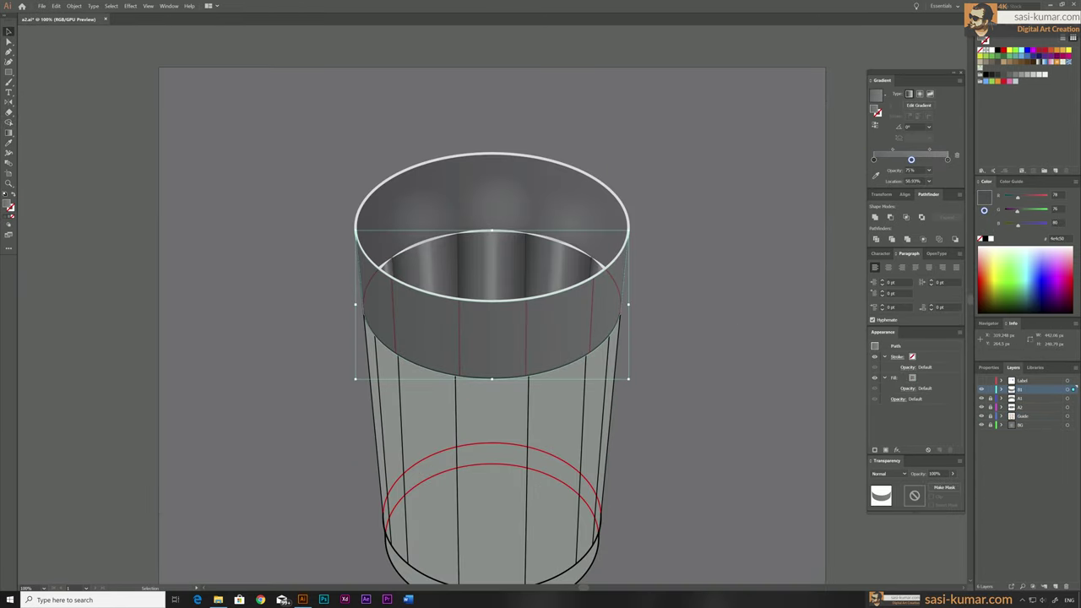
pyautogui.moveTo(646, 120); pyautogui.dragTo(616, 98)
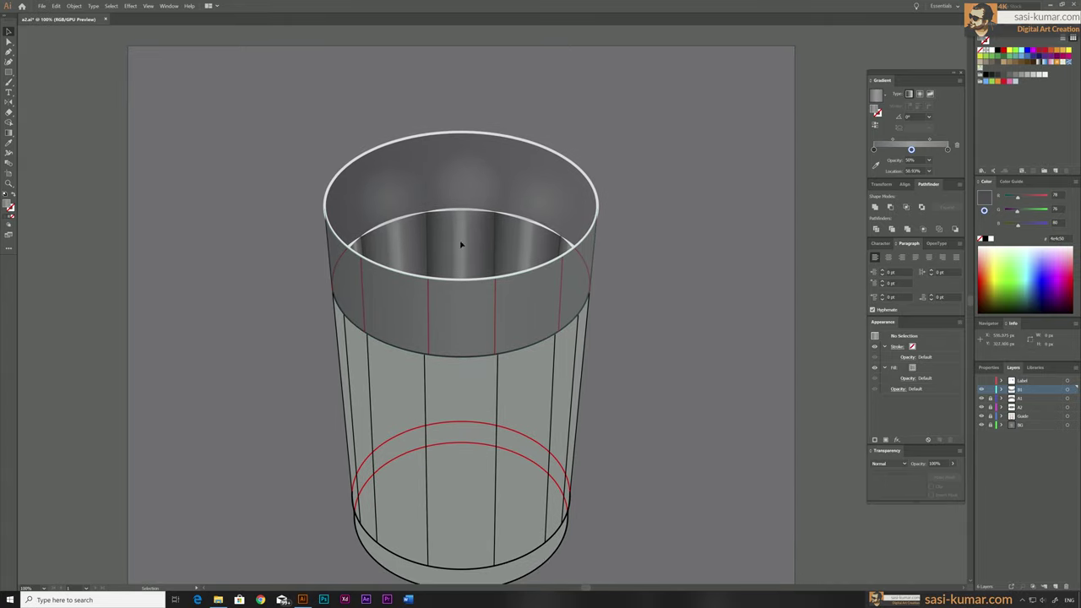
# Draw a vertical reflection line down the inner glass, curve it, and run a gradient along its stroke
pyautogui.hotkey('ctrl', '+')
pyautogui.press('\\')
pyautogui.moveTo(494, 490); pyautogui.dragTo(495, 205)
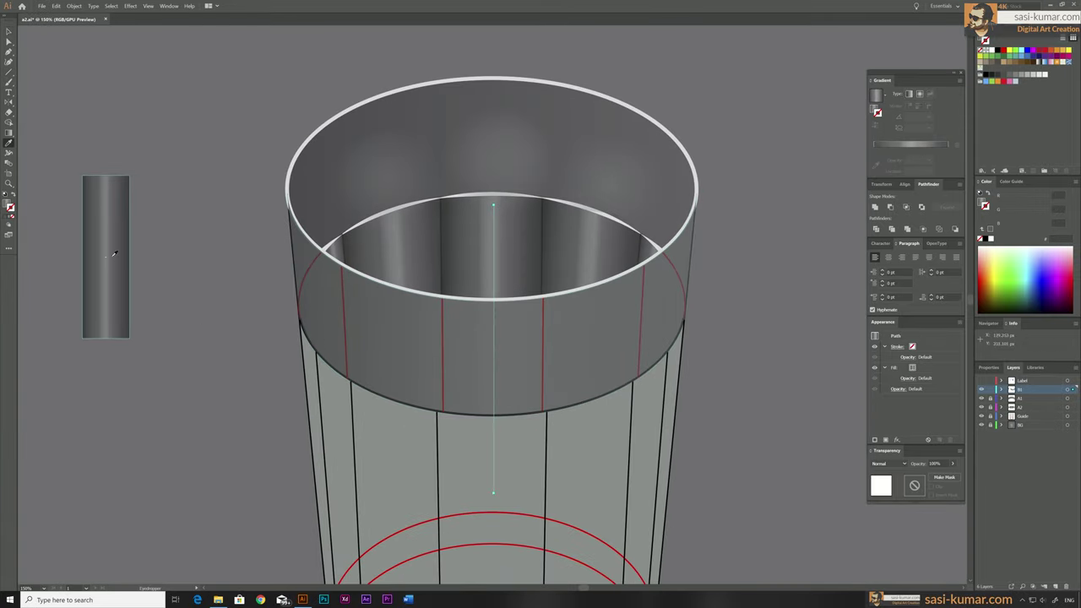
pyautogui.click(13, 203)
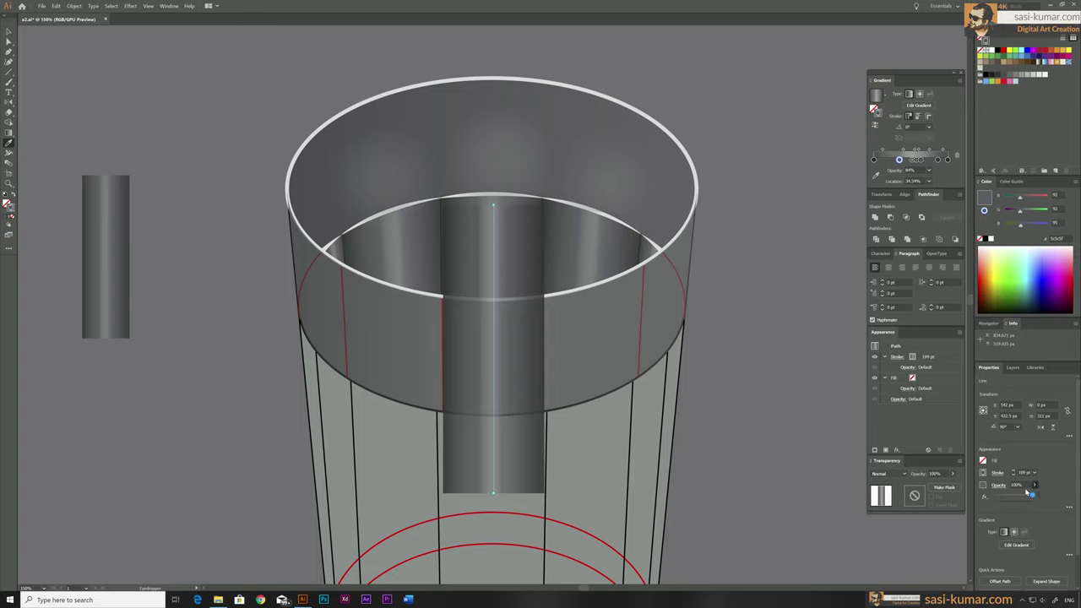
pyautogui.click(495, 362)
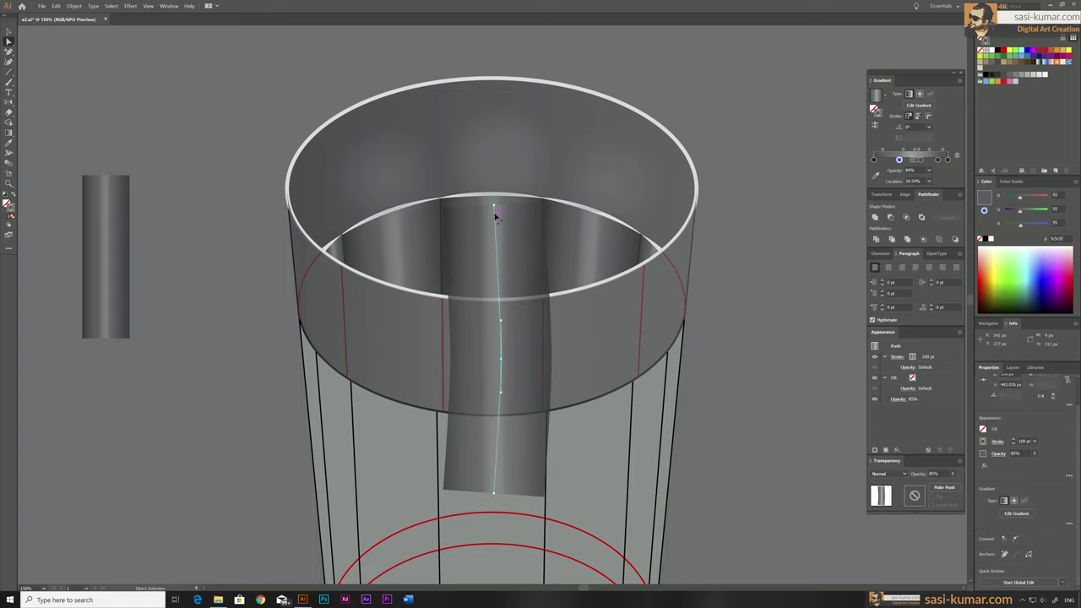
pyautogui.click(929, 116)
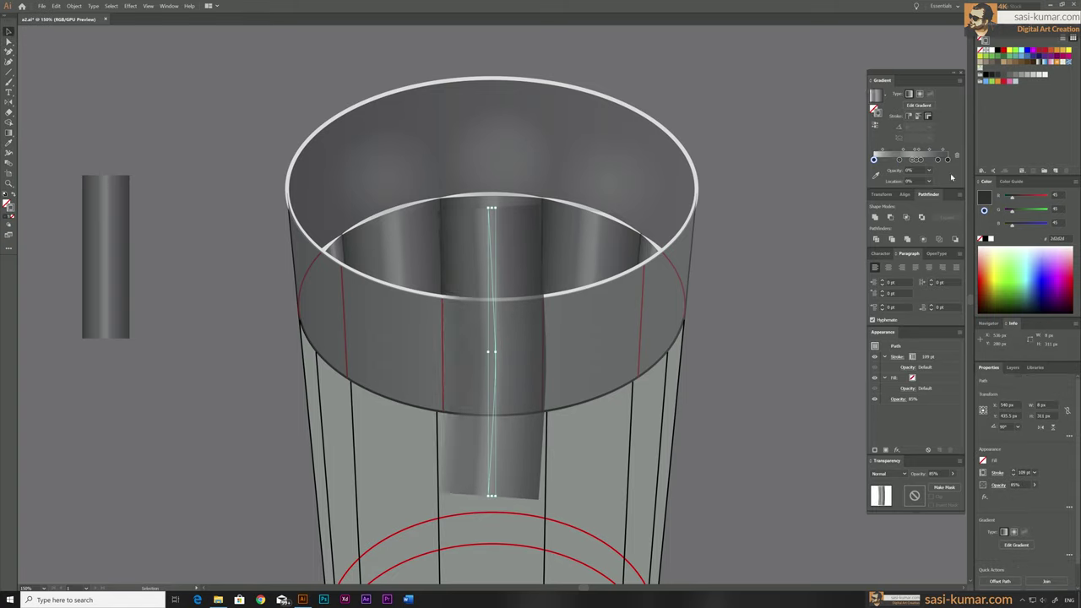
pyautogui.click(929, 117)
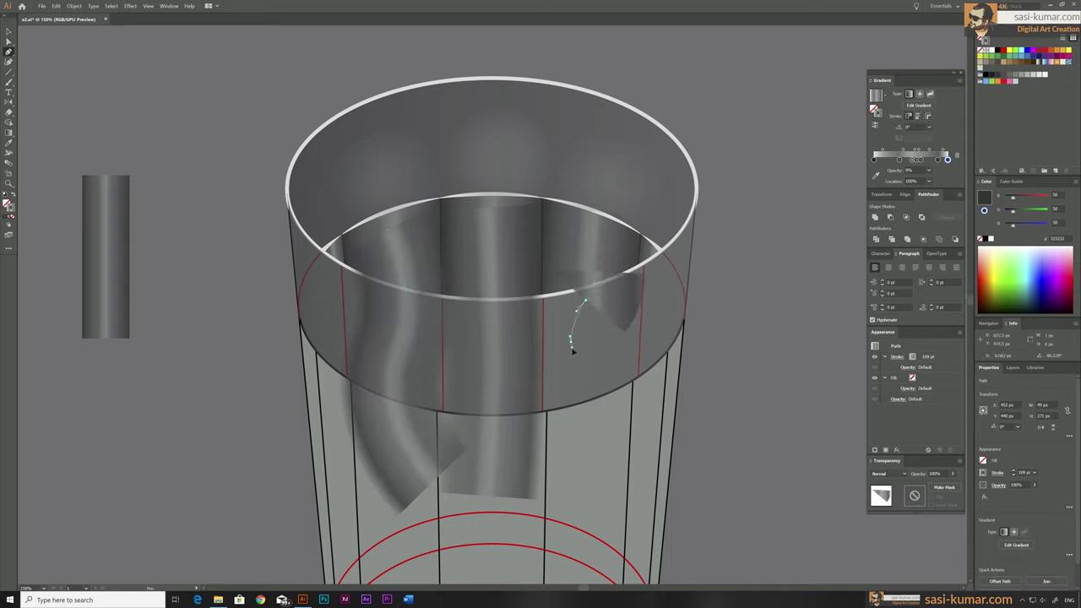
# Draw another wavy reflection stroke and clip the strokes inside the glass band
pyautogui.click(678, 313)
pyautogui.click(639, 354)
pyautogui.click(639, 418)
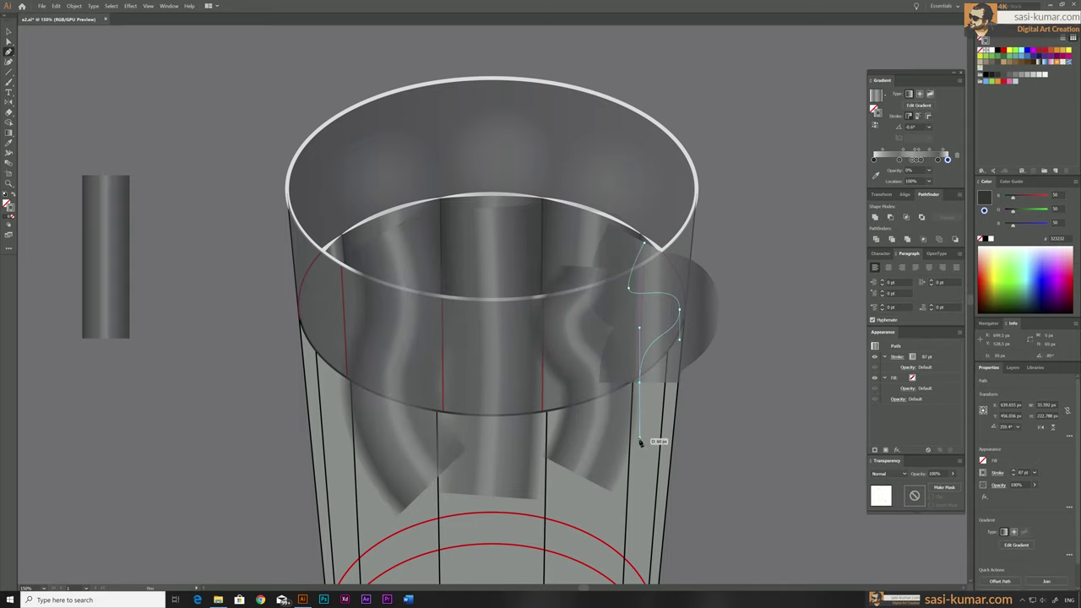
pyautogui.click(345, 220)
pyautogui.hotkey('ctrl', 'shift', ']')
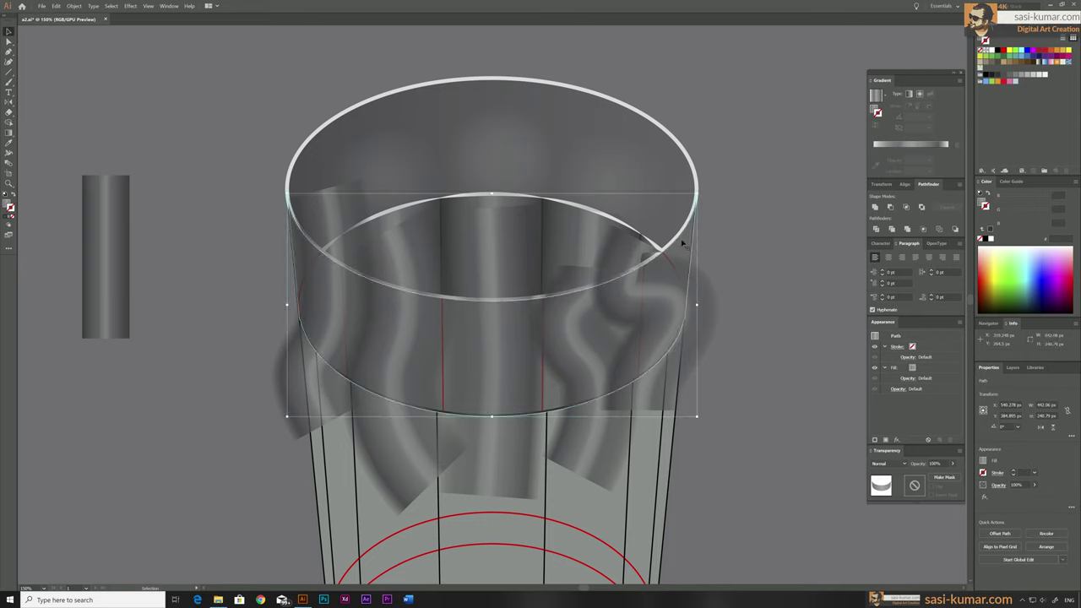
pyautogui.rightClick(640, 338)
pyautogui.click(668, 397)
pyautogui.hotkey('ctrl', '0')
pyautogui.doubleClick(555, 313)
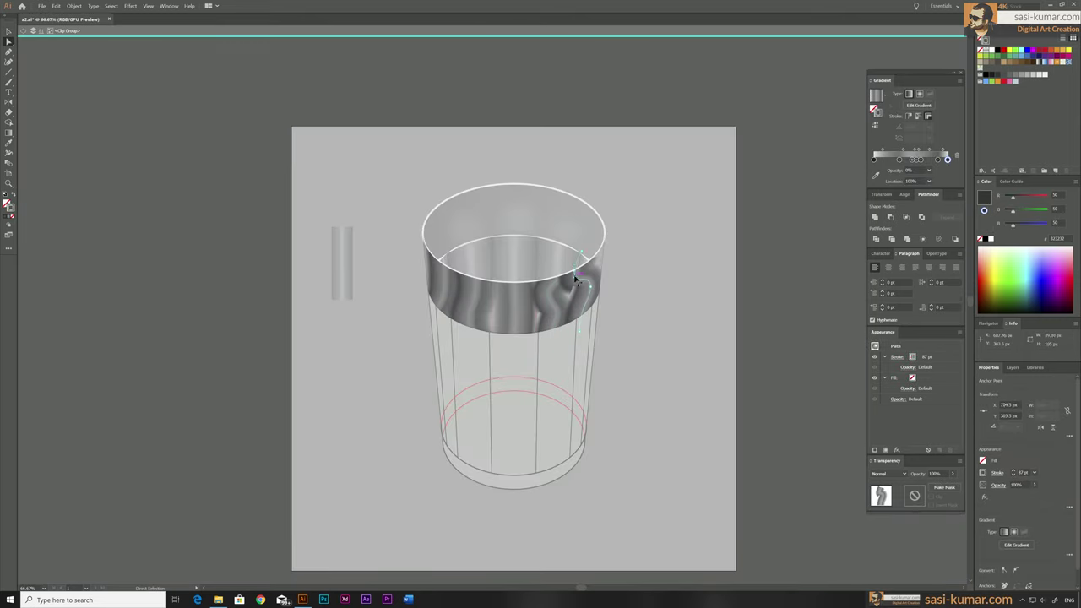
# Fade one reflection stroke's gradient stop to 0% opacity inside the clip group
pyautogui.press('Escape')
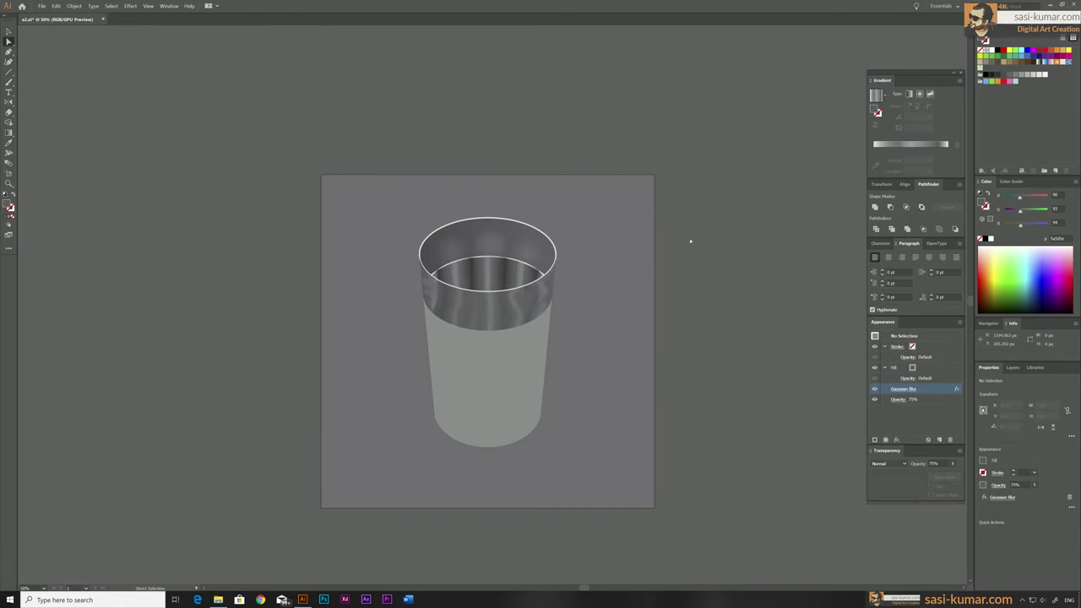
pyautogui.click(495, 225)
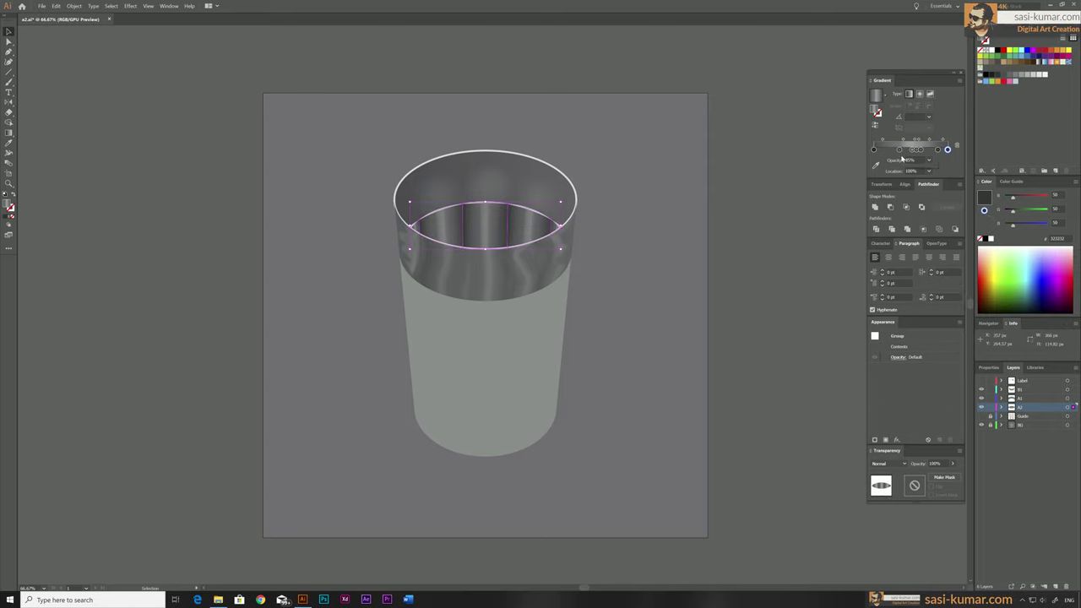
pyautogui.doubleClick(535, 264)
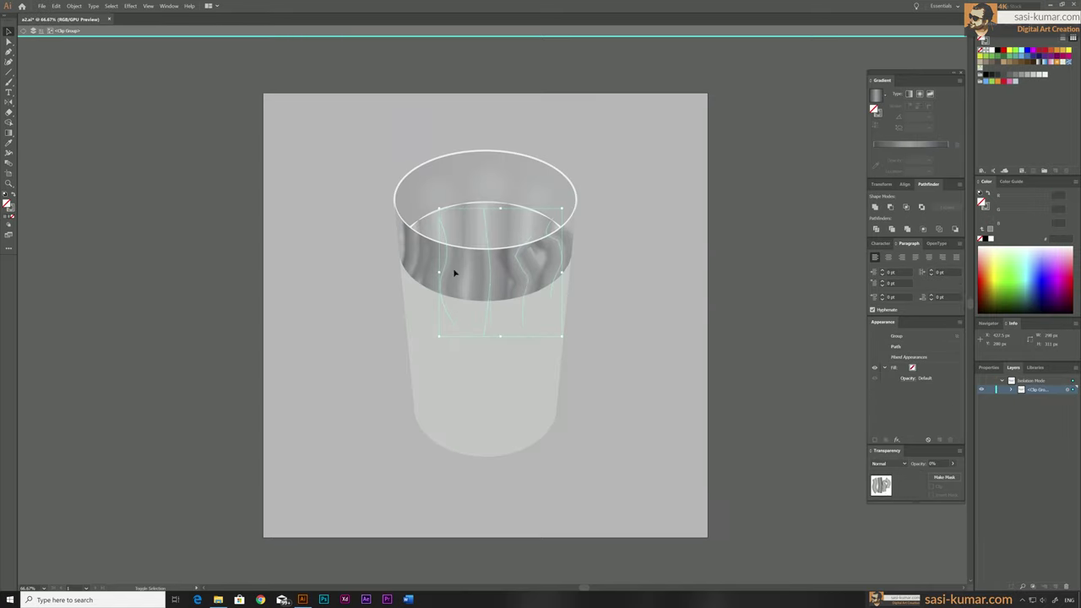
pyautogui.doubleClick(779, 473)
pyautogui.click(554, 245)
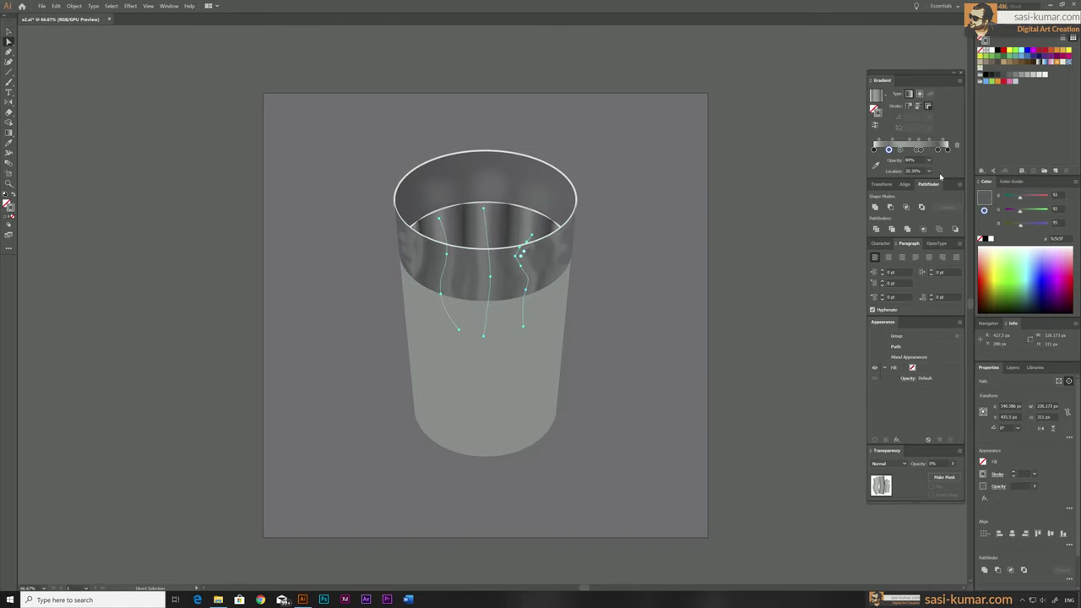
pyautogui.click(929, 170)
pyautogui.hotkey('ctrl', '1')
pyautogui.hotkey('ctrl', 'shift', 'a')
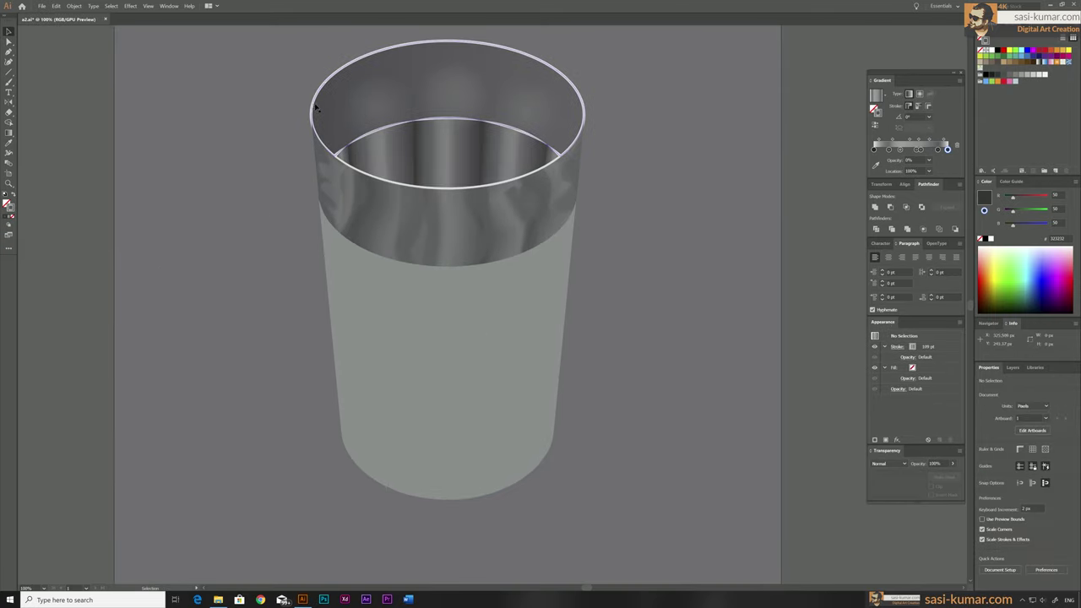
# Rename the rim's layer to Top
pyautogui.write('op')
pyautogui.click(1072, 390)
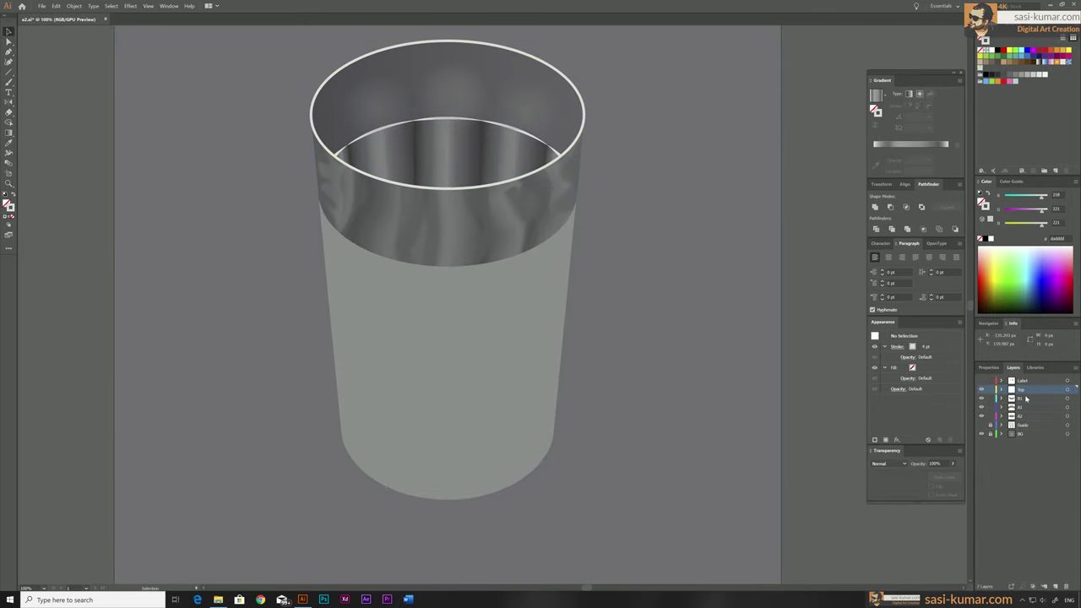
pyautogui.hotkey('ctrl', '0')
pyautogui.press('a')
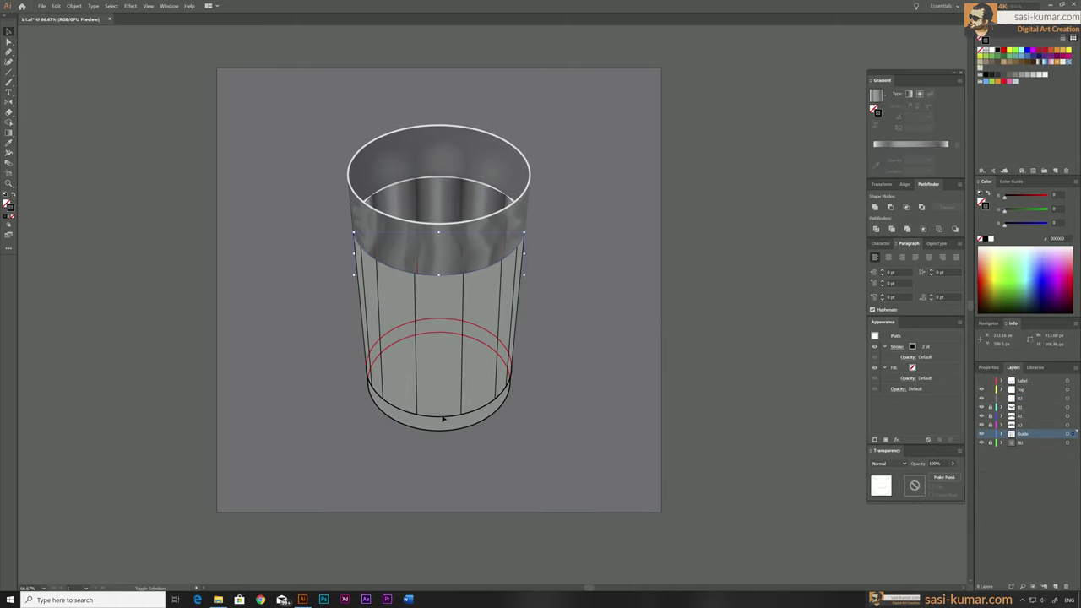
pyautogui.click(1073, 435)
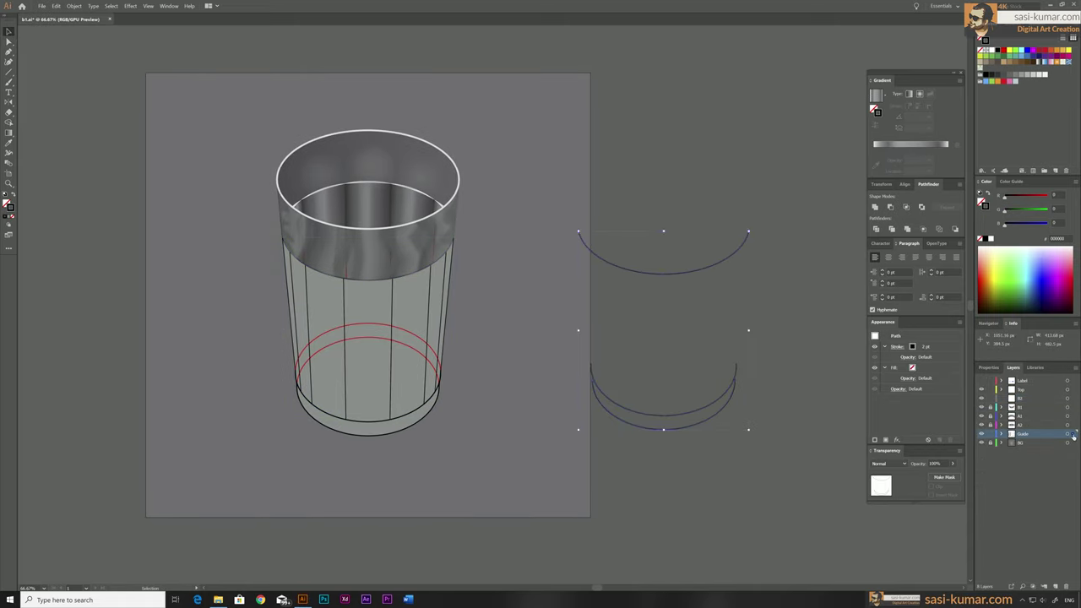
# Move the guide arcs onto the glass bottom as a light grey rim
pyautogui.moveTo(328, 283); pyautogui.dragTo(329, 284)
pyautogui.hotkey('ctrl', 'shift', 'a')
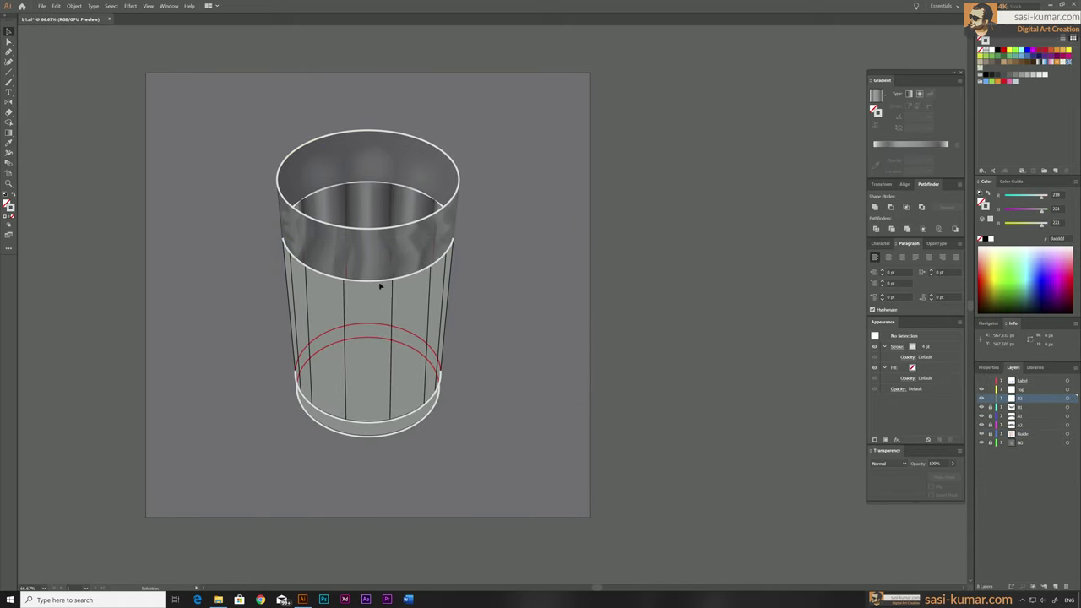
pyautogui.press('Return')
pyautogui.click(307, 402)
pyautogui.hotkey('ctrl', '+')
pyautogui.hotkey('ctrl', '+')
pyautogui.hotkey('ctrl', '+')
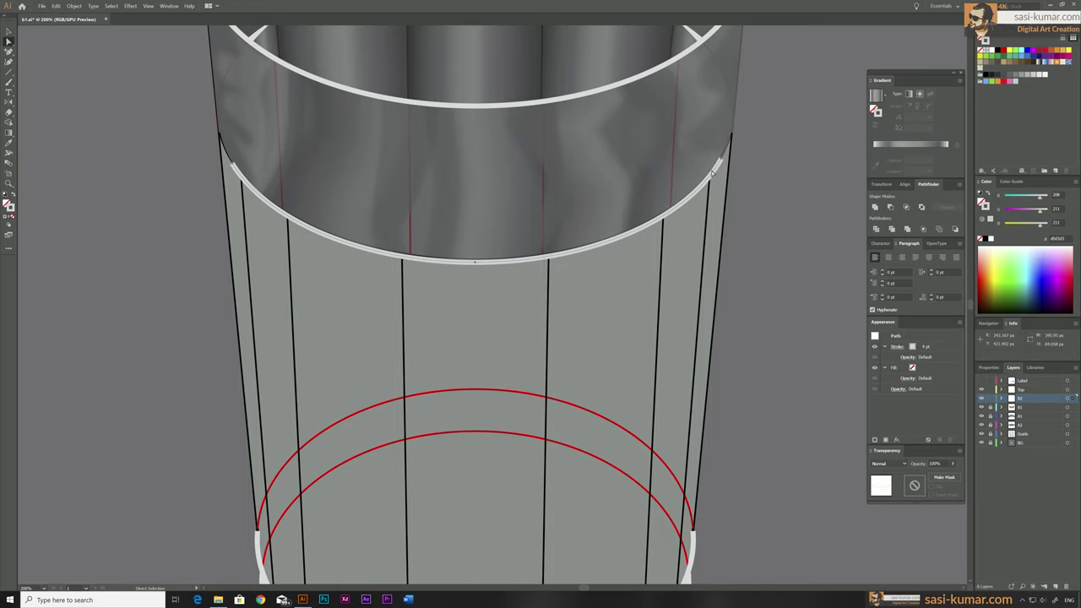
pyautogui.scroll(-3, 265, 454)
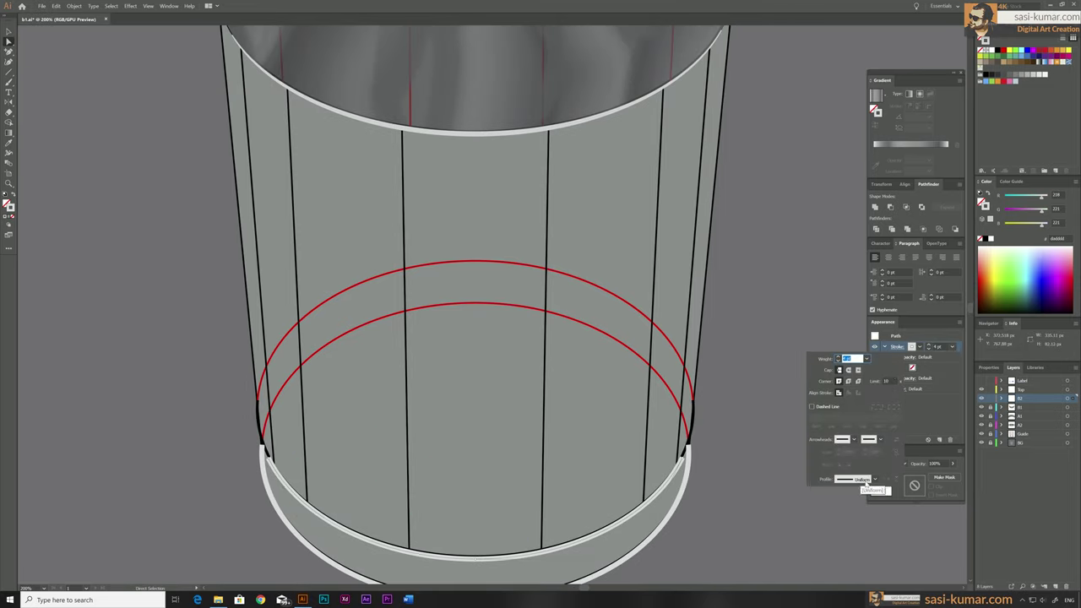
pyautogui.hotkey('ctrl', '0')
# Hide the red guide ellipses in the Layers panel
pyautogui.click(981, 433)
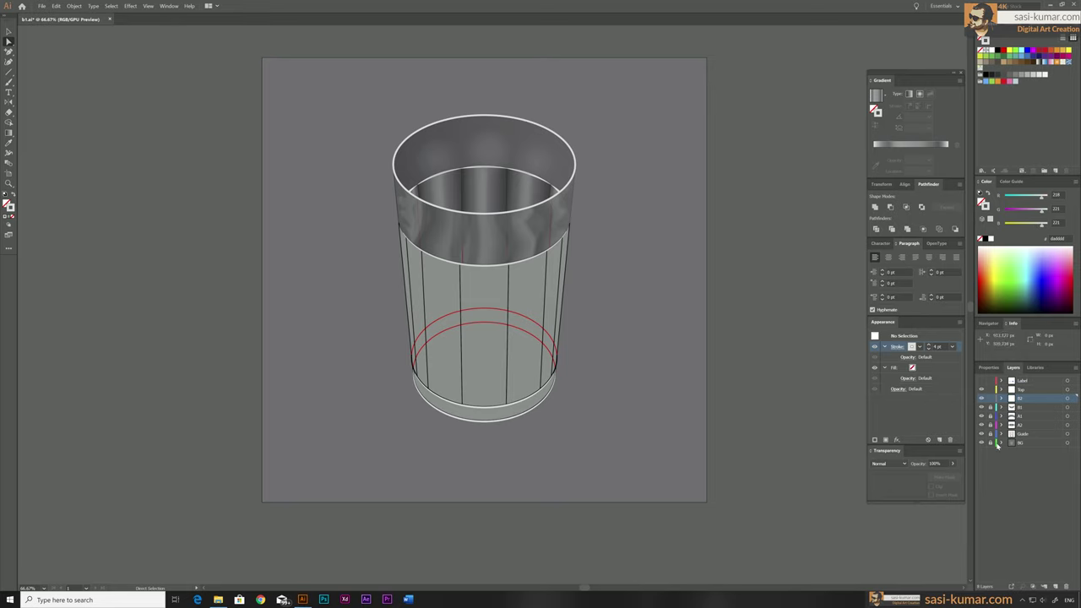
pyautogui.hscroll(2, 367, 380)
pyautogui.scroll(2, 367, 379)
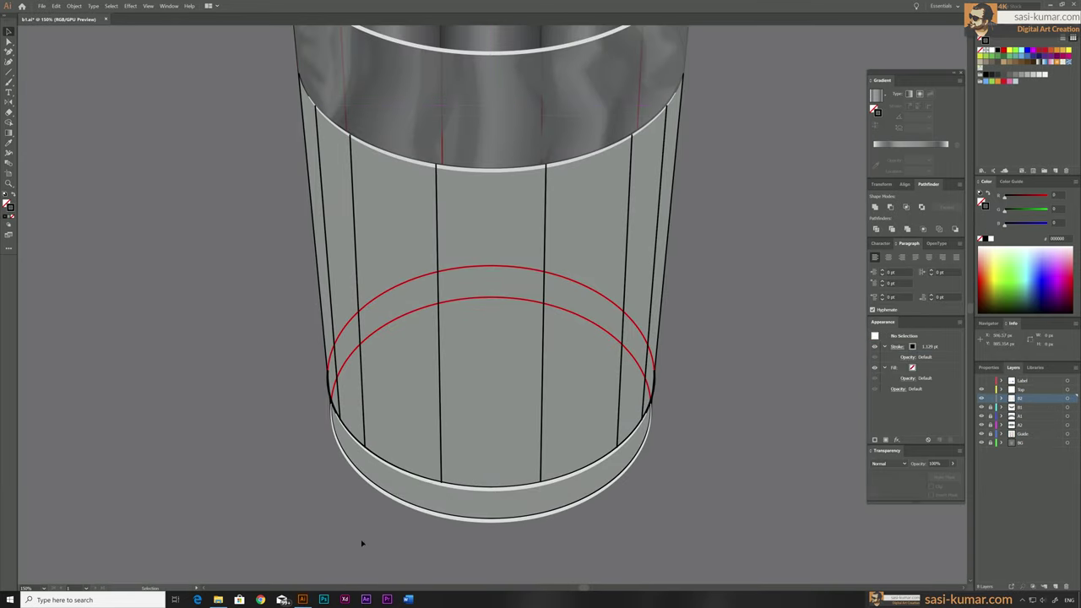
pyautogui.click(533, 237)
pyautogui.hotkey('ctrl', '1')
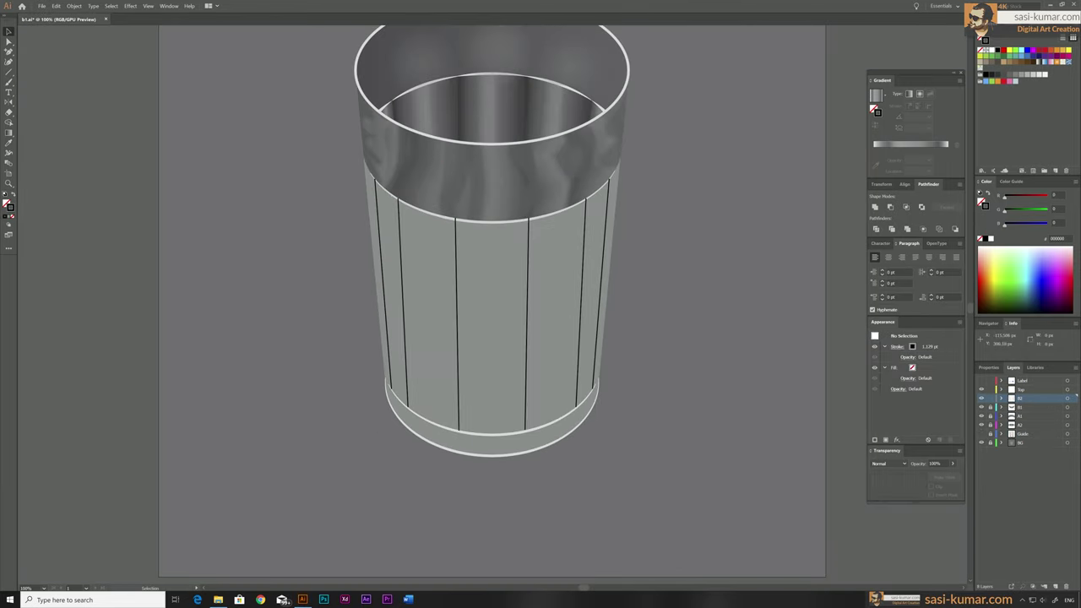
pyautogui.press('g')
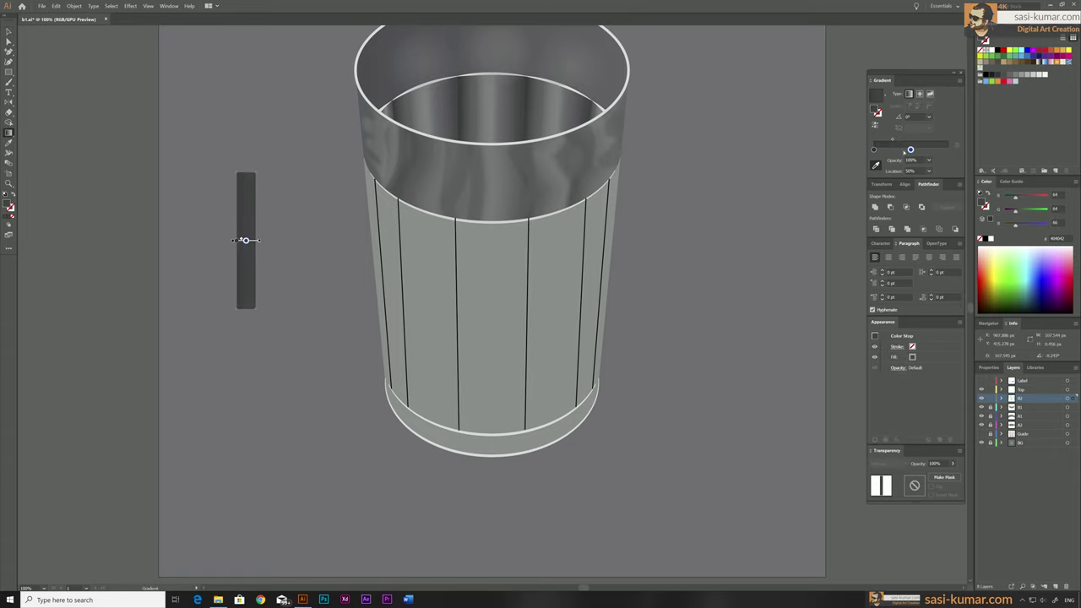
# Apply a white gradient stroke to the glass's vertical lines
pyautogui.click(486, 220)
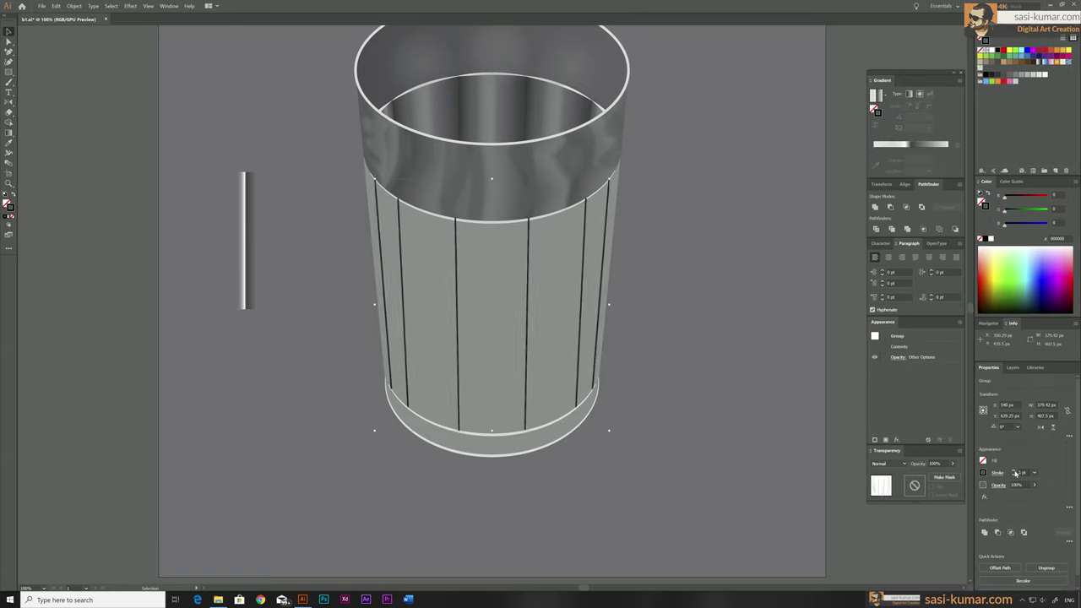
pyautogui.press('Escape')
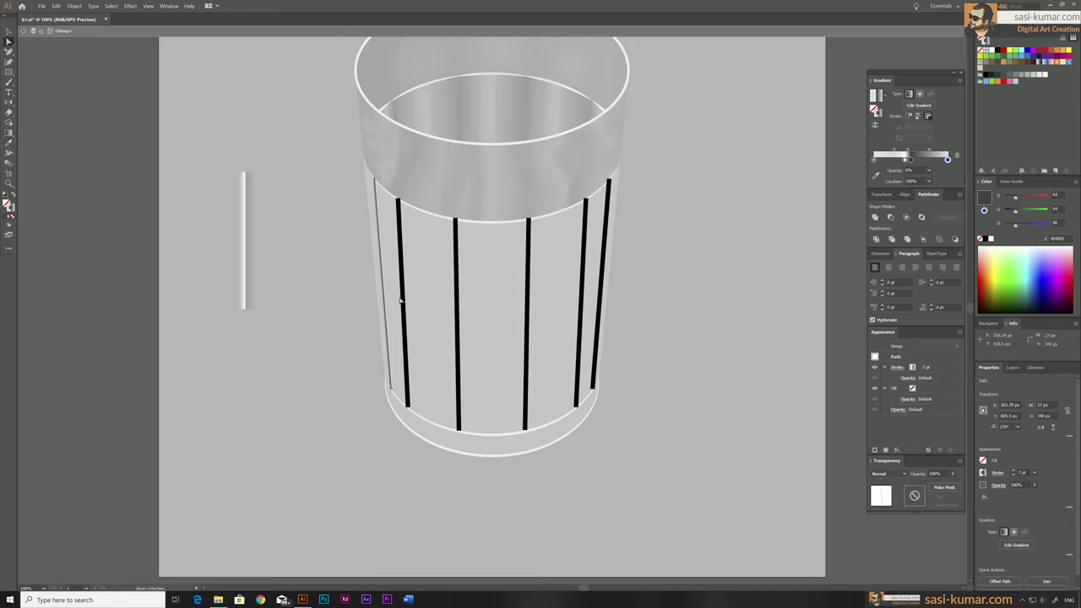
pyautogui.press('v')
pyautogui.click(458, 314)
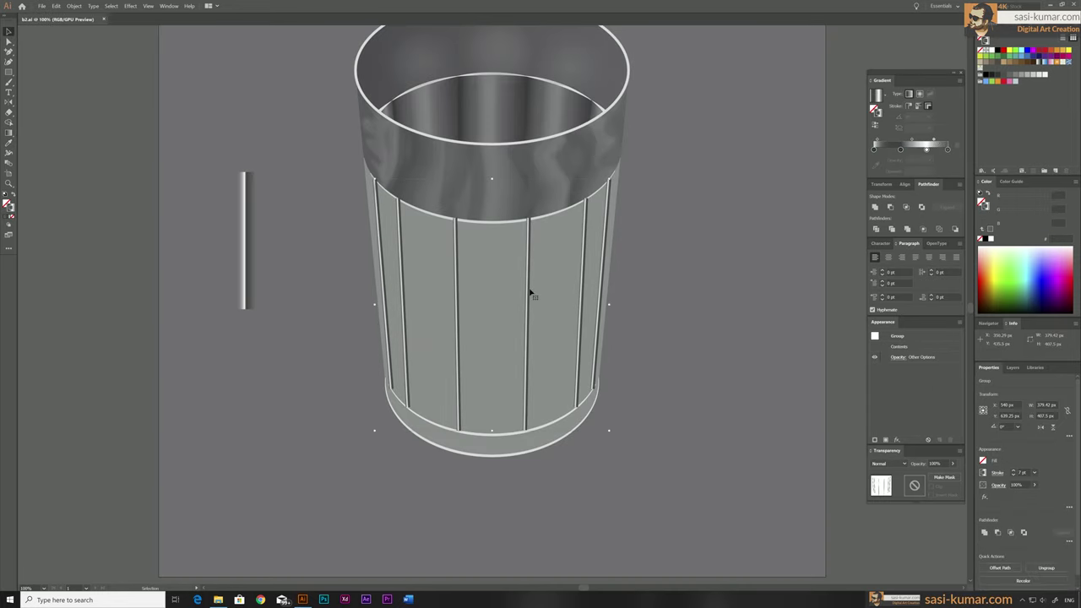
# Roughen the cup lines with a small, subtle wobble
pyautogui.hotkey('ctrl', 'alt', 'shift', 'e')
pyautogui.moveTo(501, 73); pyautogui.dragTo(497, 73)
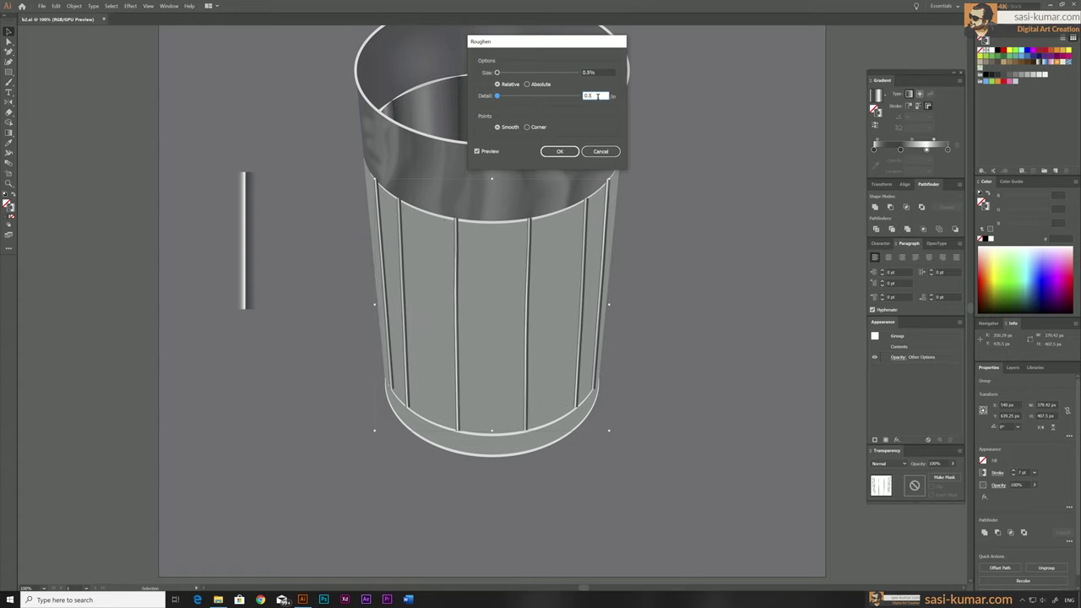
pyautogui.click(566, 153)
pyautogui.click(295, 381)
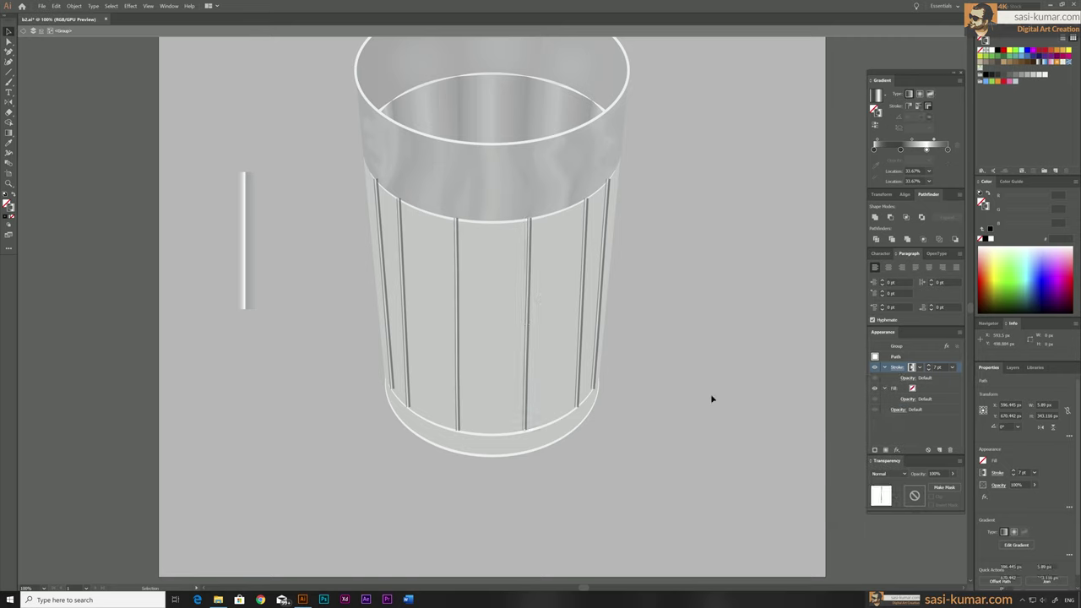
pyautogui.moveTo(88, 365); pyautogui.dragTo(175, 365)
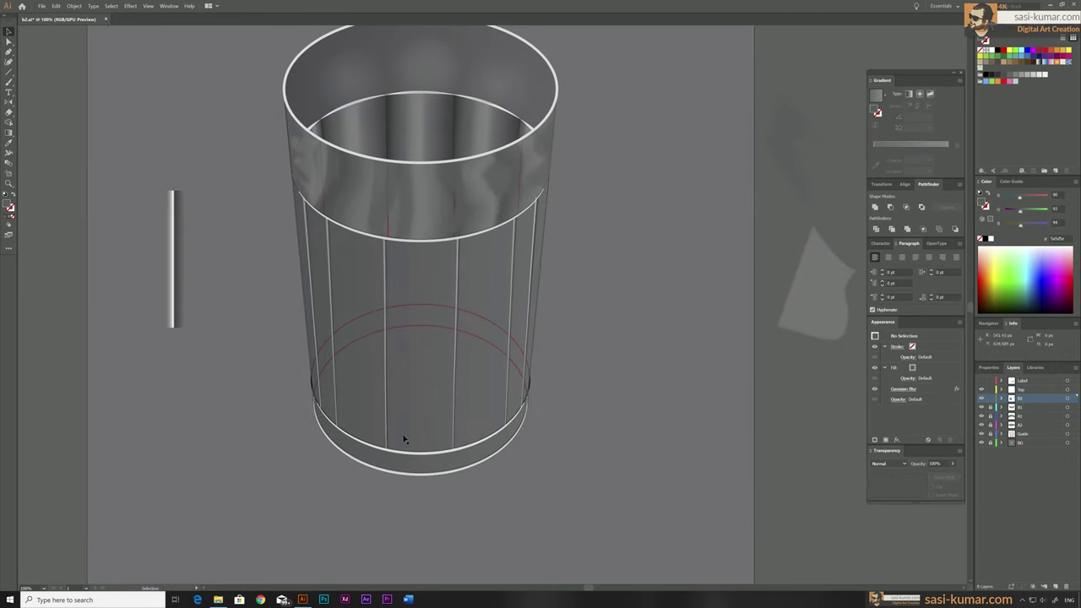
# Start a shading path at the rim and add a neutral grey gradient stop
pyautogui.click(403, 441)
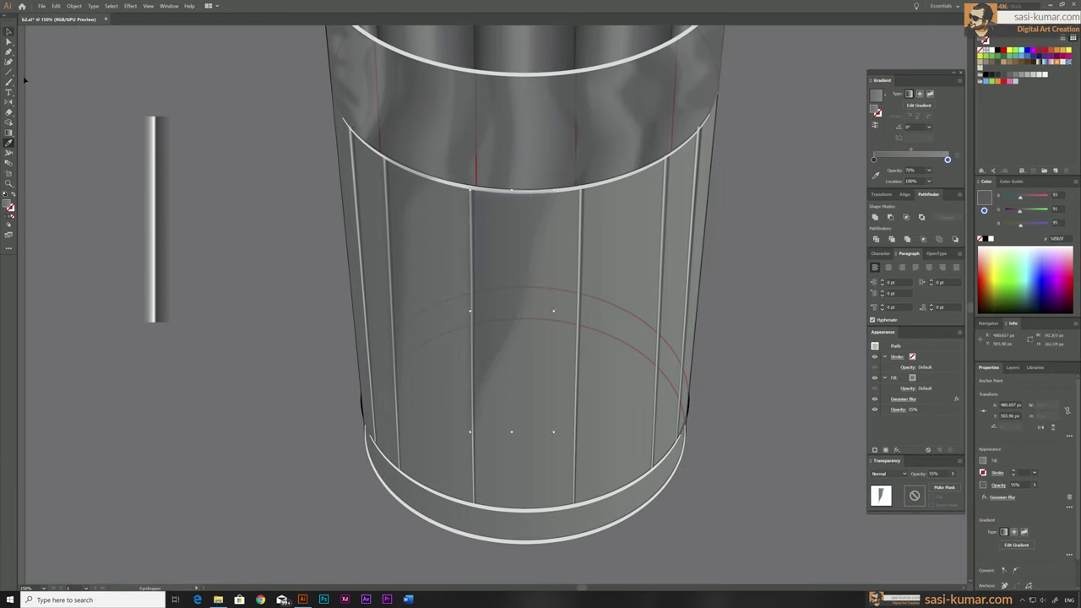
pyautogui.click(660, 163)
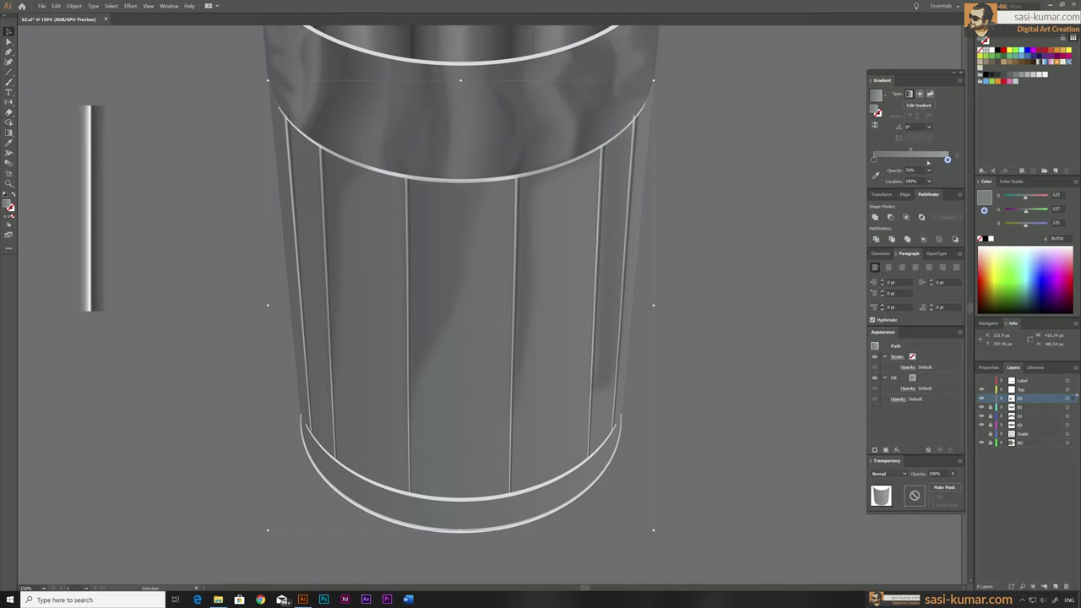
pyautogui.doubleClick(925, 160)
pyautogui.press('Return')
pyautogui.click(547, 306)
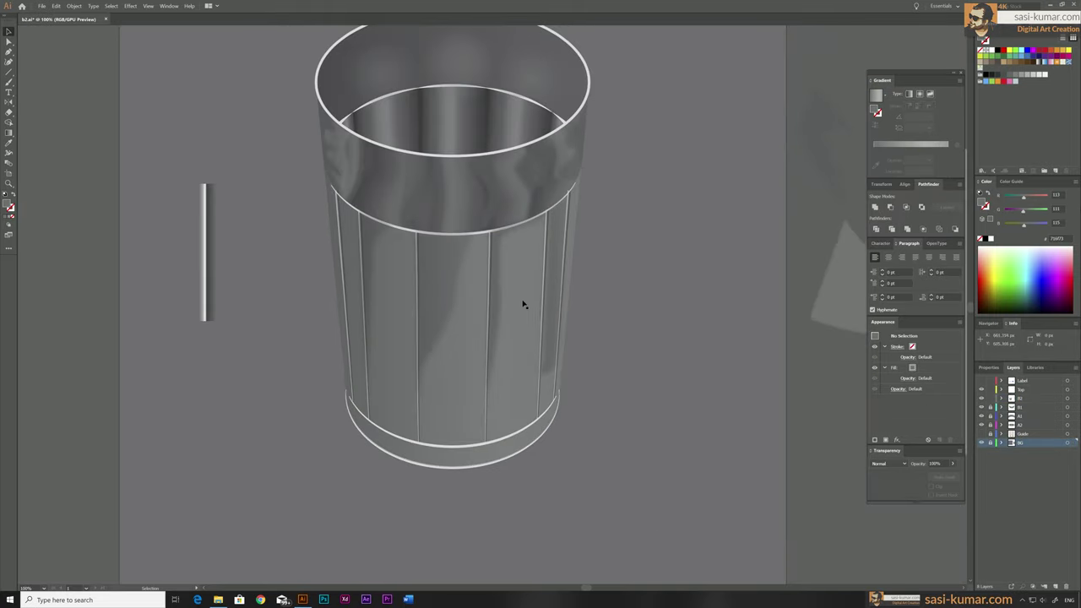
# Add a dark gradient strip along the cup's left side
pyautogui.click(379, 234)
pyautogui.click(363, 214)
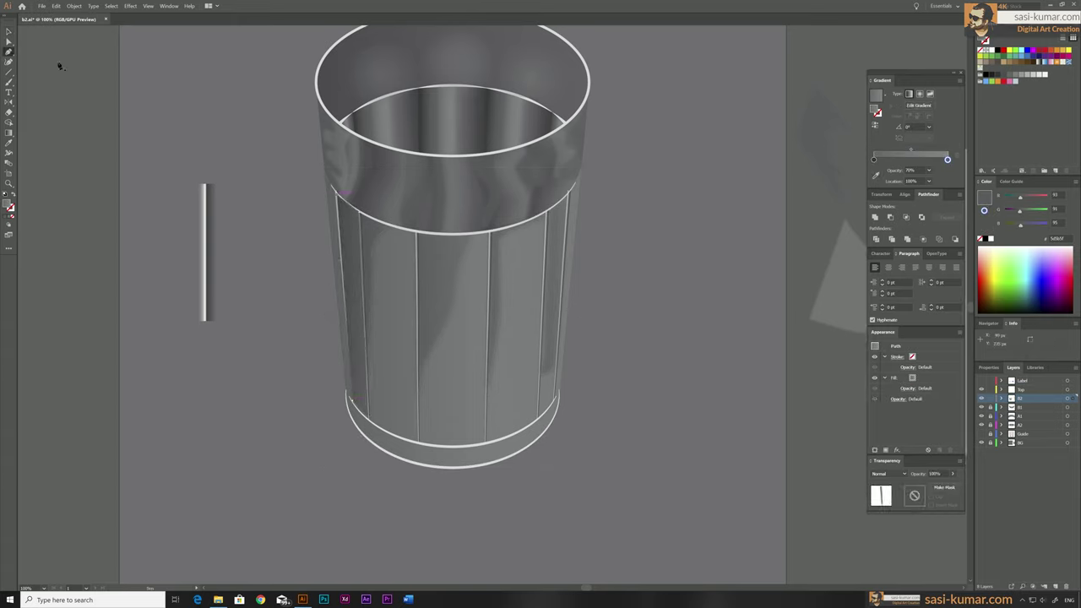
pyautogui.press('g')
pyautogui.doubleClick(874, 158)
pyautogui.press('v')
pyautogui.hotkey('ctrl', 'shift', 'a')
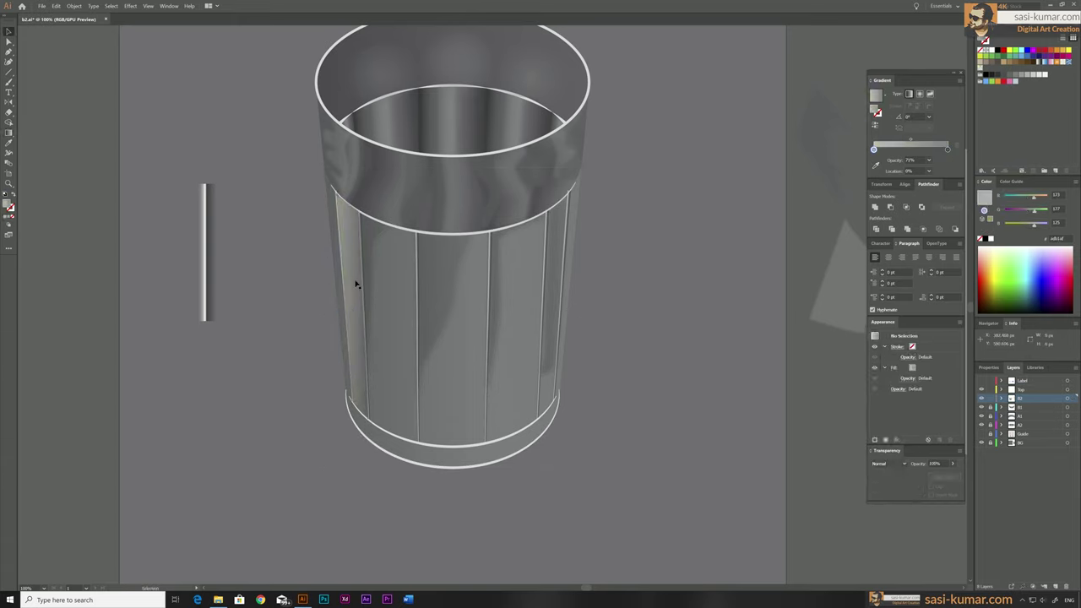
# Close the strip, re-angle its gradient, blur it and lower its opacity to 55%
pyautogui.click(375, 249)
pyautogui.moveTo(375, 233); pyautogui.dragTo(398, 278)
pyautogui.press('v')
pyautogui.press('5')
pyautogui.press('5')
# Draw a new curved highlight strip on the glass's right side
pyautogui.press('p')
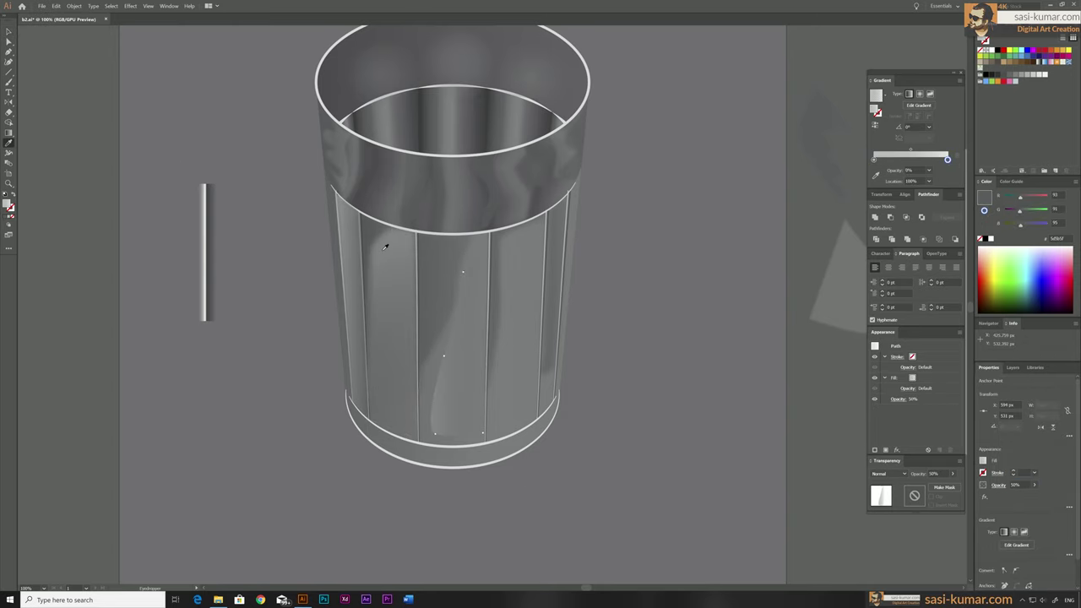
pyautogui.moveTo(507, 250); pyautogui.dragTo(529, 231)
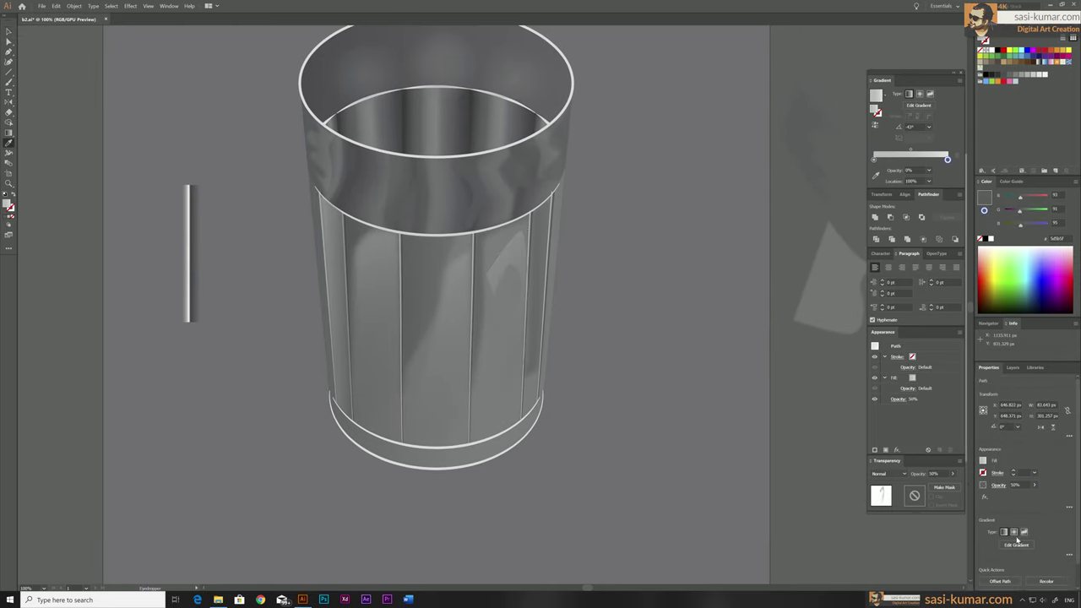
pyautogui.press('v')
pyautogui.click(583, 494)
pyautogui.scroll(2, 532, 315)
pyautogui.click(528, 338)
# Tint the left strip's gradient stop a greenish grey
pyautogui.press('a')
pyautogui.scroll(-3, 588, 228)
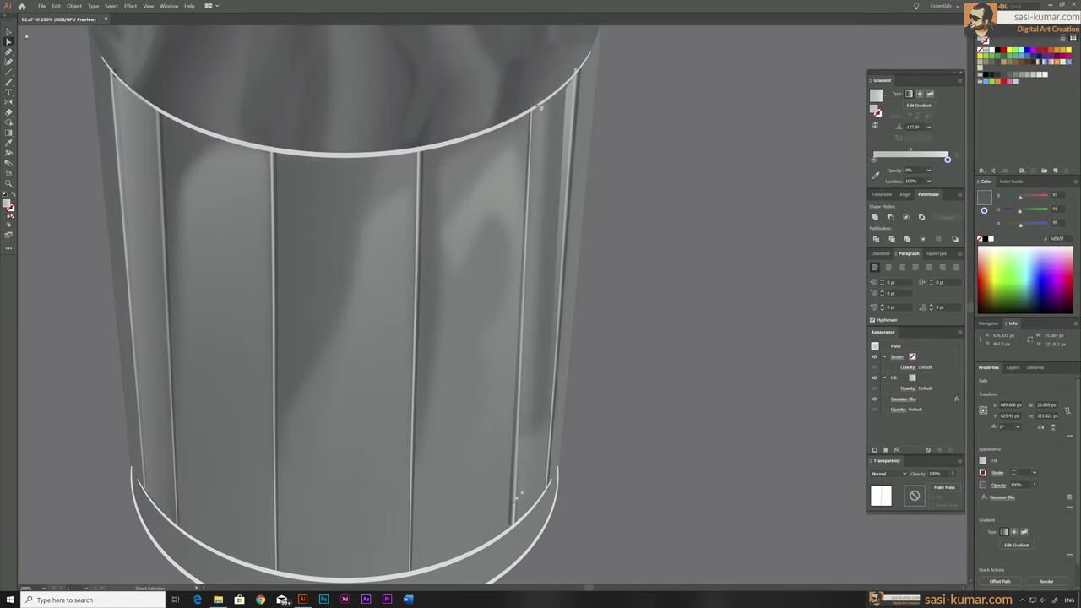
pyautogui.click(577, 232)
pyautogui.click(372, 273)
pyautogui.scroll(2, 343, 440)
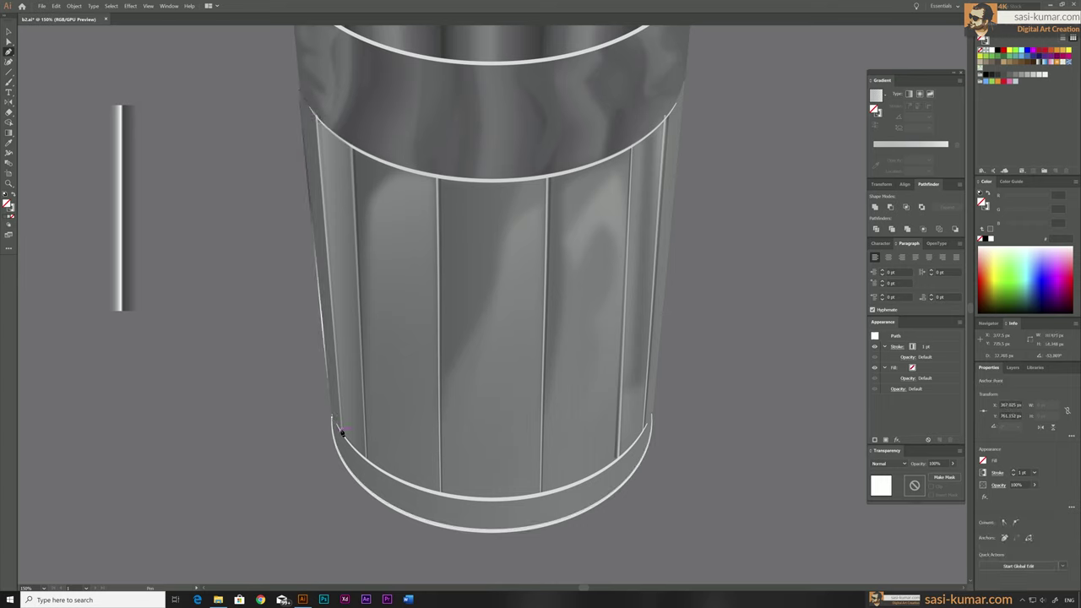
pyautogui.scroll(-2, 648, 196)
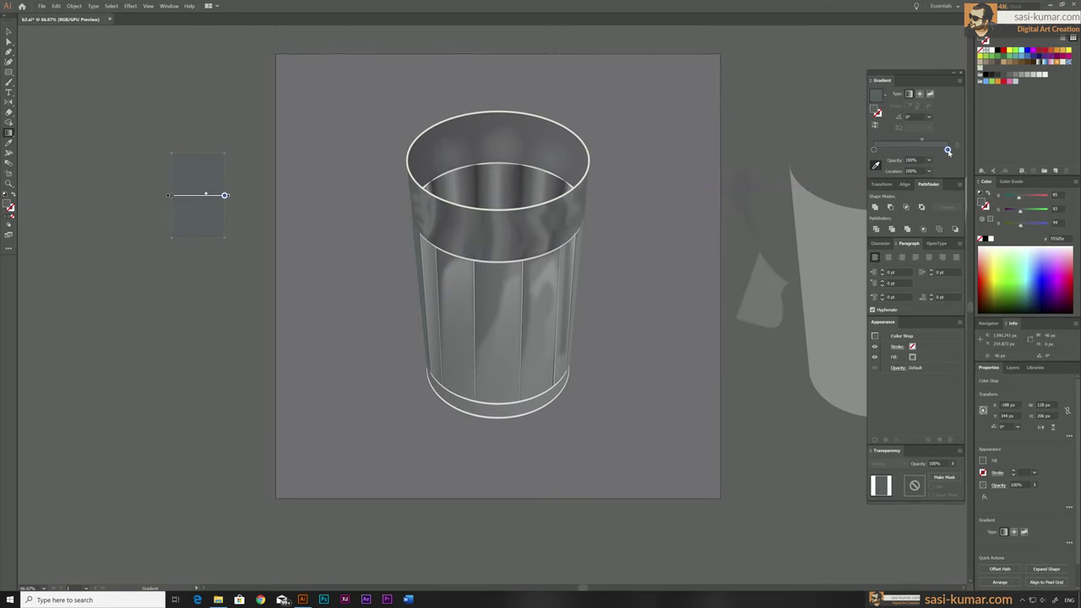
pyautogui.doubleClick(947, 149)
pyautogui.moveTo(1018, 209); pyautogui.dragTo(1031, 212)
pyautogui.click(940, 243)
# Begin a new path with a point on the bottom rim
pyautogui.hscroll(2, 541, 309)
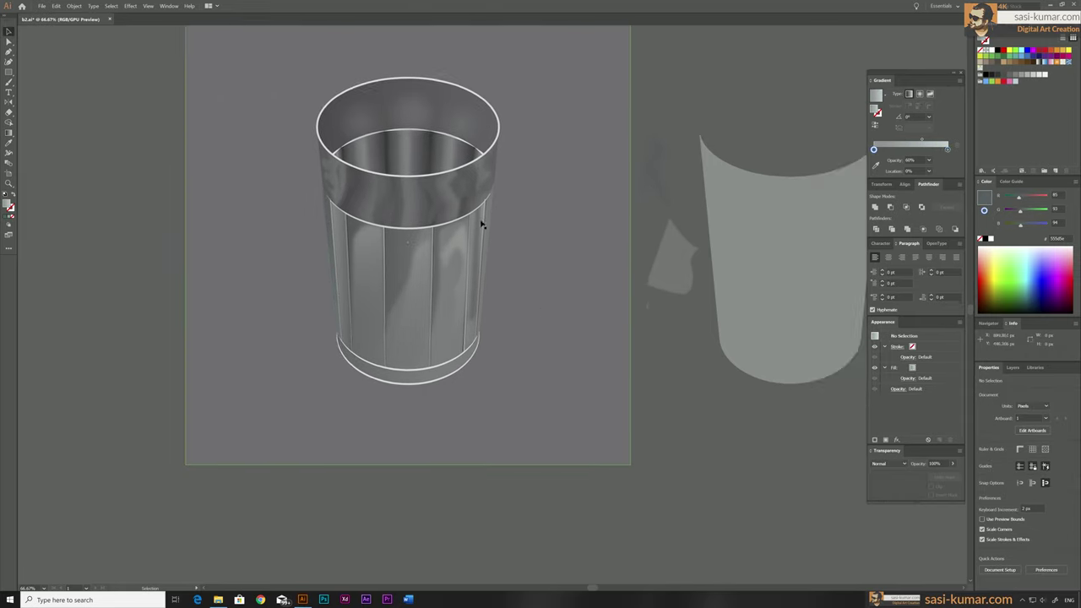
pyautogui.scroll(2, 540, 309)
pyautogui.press('p')
pyautogui.click(472, 346)
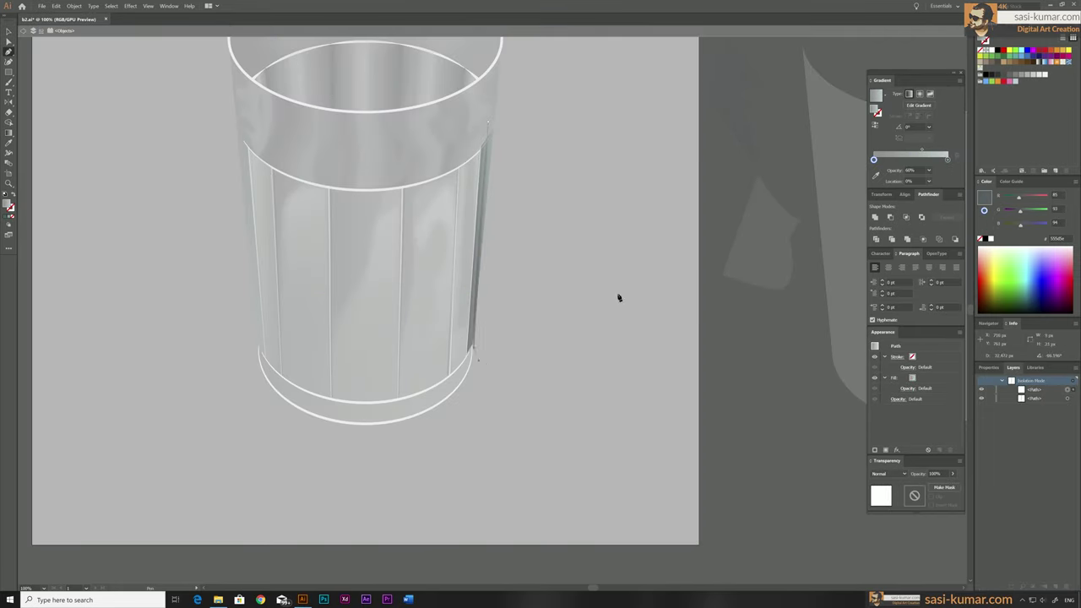
# Send the reflection tubes behind the rim band
pyautogui.press('v')
pyautogui.click(478, 342)
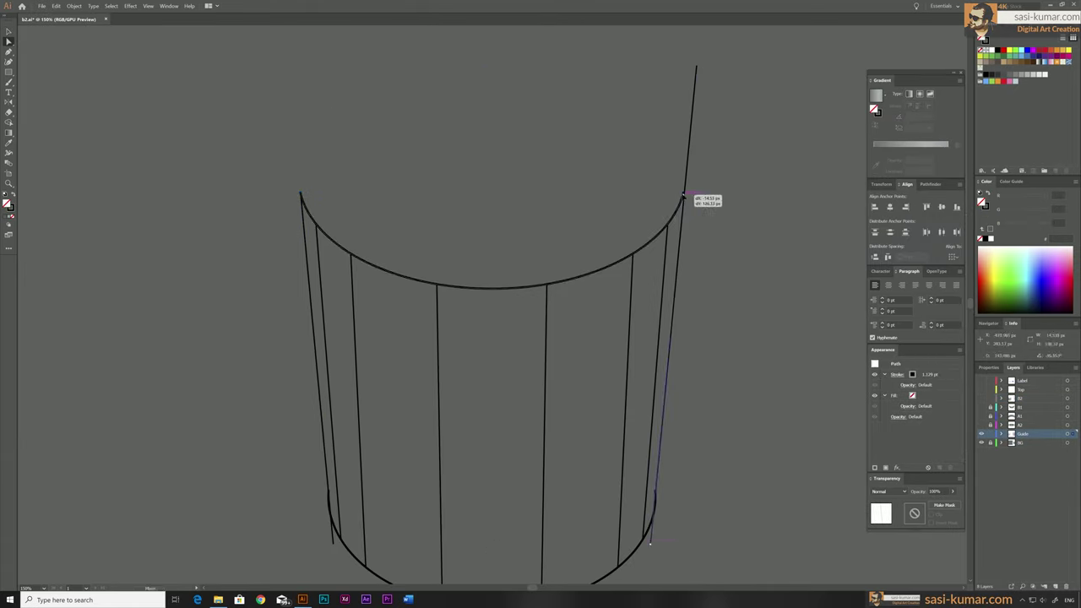
pyautogui.rightClick(301, 127)
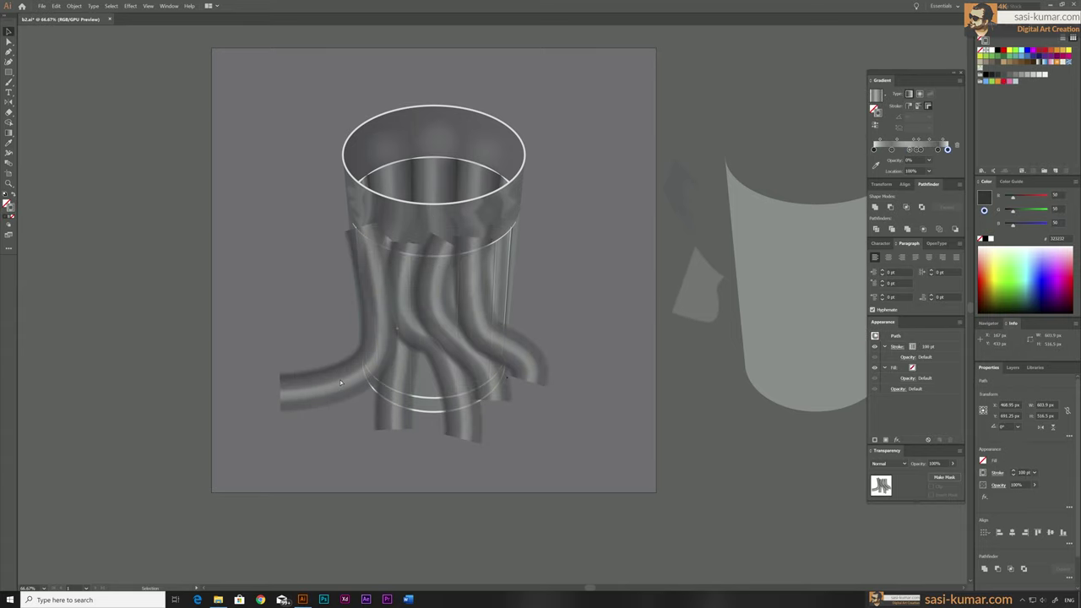
pyautogui.rightClick(470, 355)
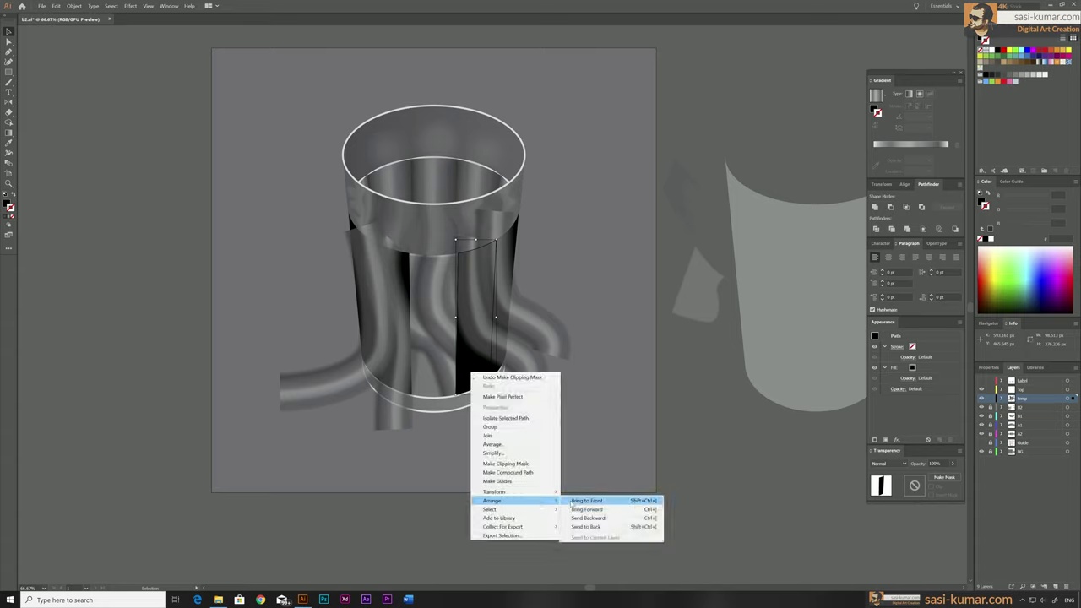
pyautogui.click(592, 499)
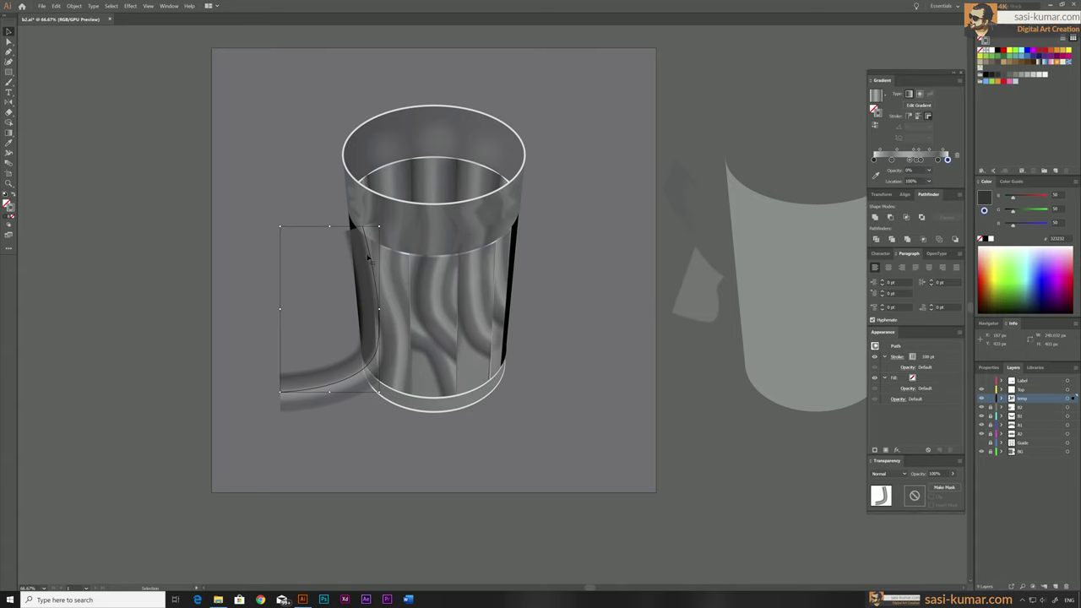
# Clip the tubes inside the glass body and shift their gradient stops to soften shading
pyautogui.click(363, 289)
pyautogui.rightClick(340, 376)
pyautogui.click(382, 459)
pyautogui.doubleClick(938, 149)
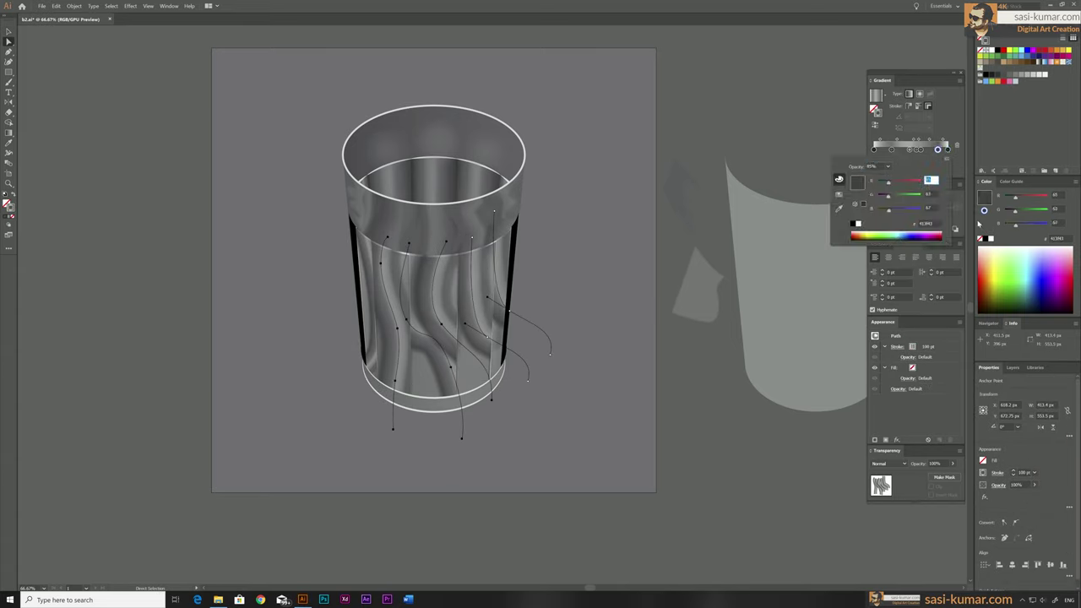
pyautogui.click(887, 157)
pyautogui.moveTo(909, 150); pyautogui.dragTo(921, 150)
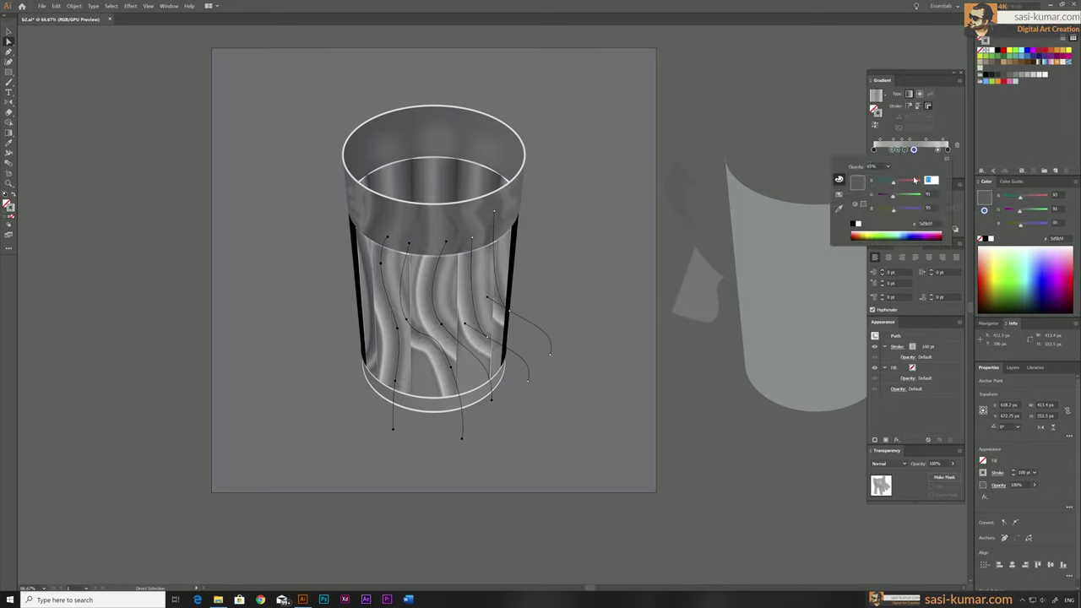
pyautogui.moveTo(914, 150); pyautogui.dragTo(908, 149)
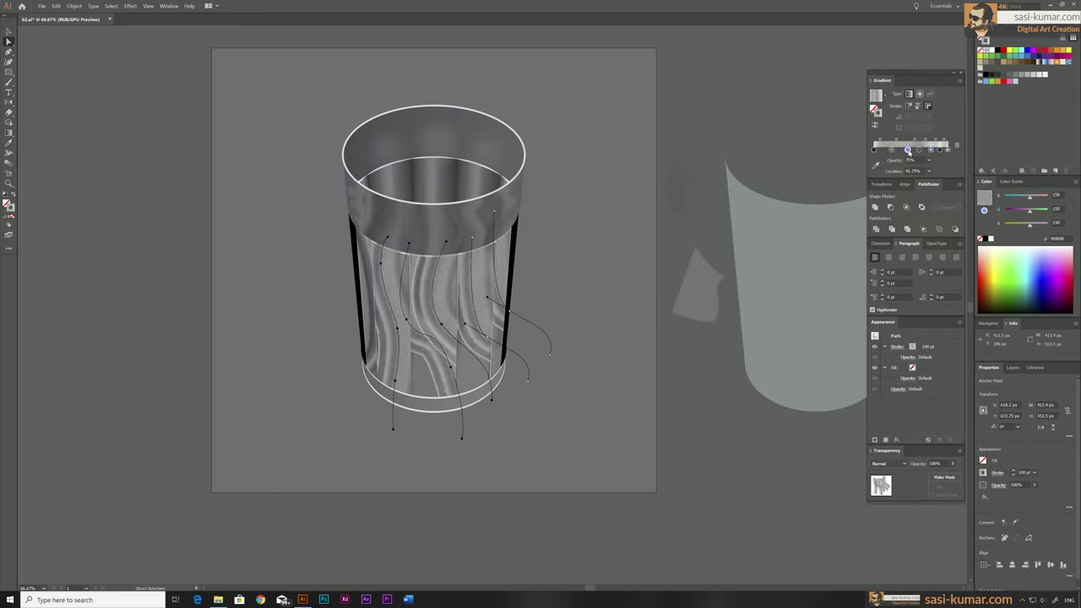
# Apply Roughen to the tubes and lower the glass group's opacity to 77%
pyautogui.click(130, 6)
pyautogui.click(161, 27)
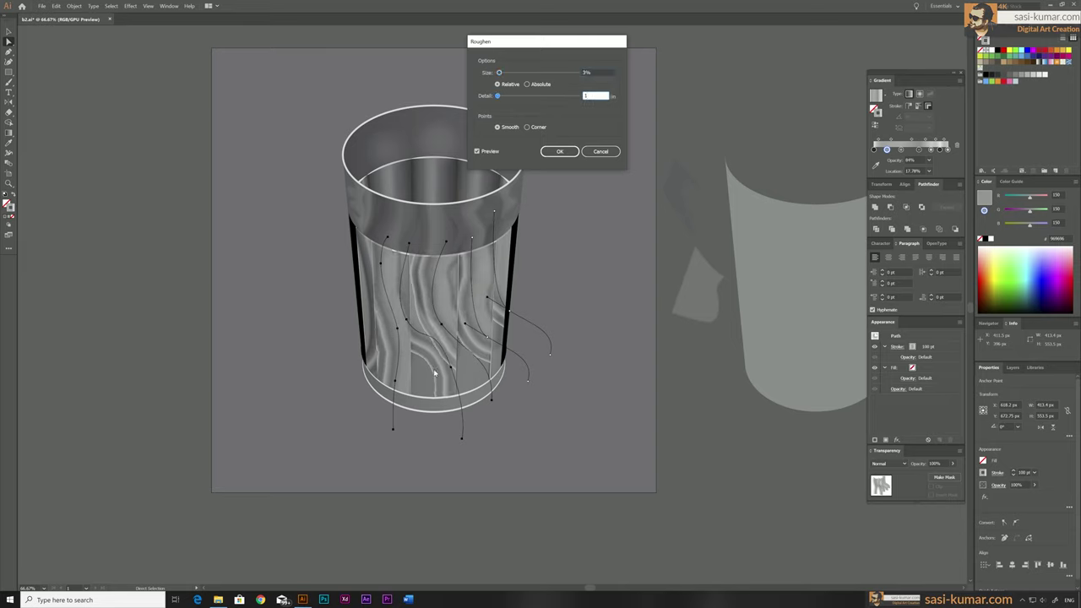
pyautogui.click(560, 149)
pyautogui.click(371, 321)
pyautogui.click(1034, 485)
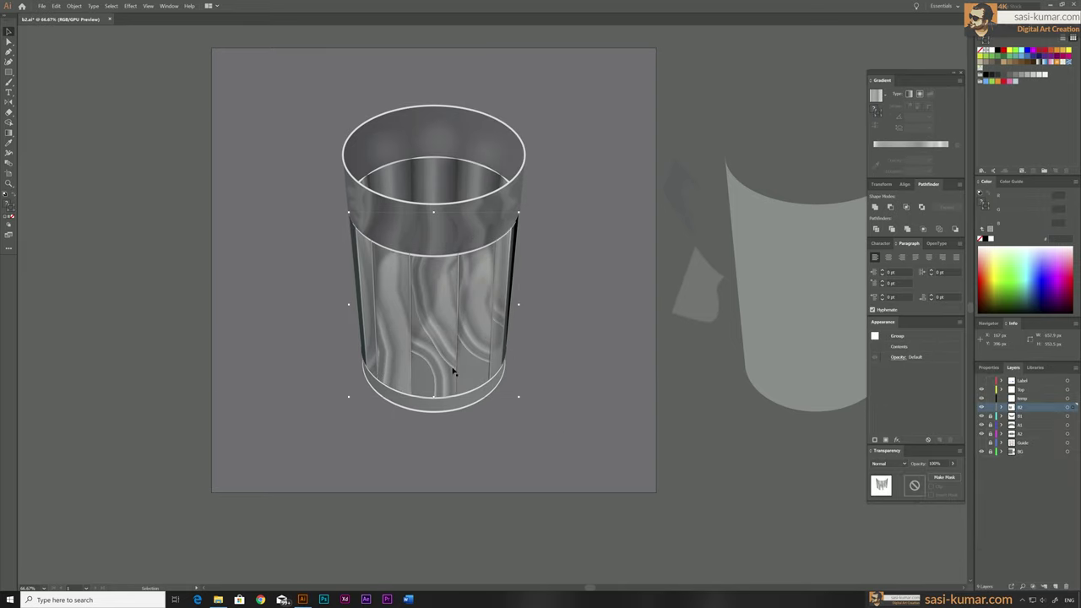
pyautogui.moveTo(1032, 497); pyautogui.dragTo(1026, 496)
pyautogui.press('a')
pyautogui.click(408, 243)
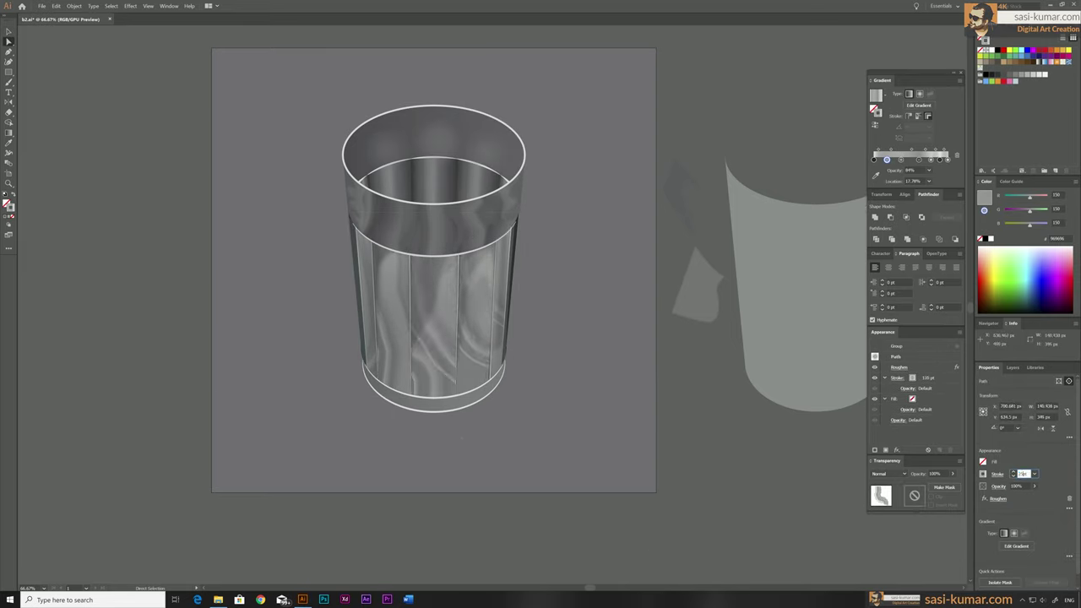
pyautogui.click(592, 361)
pyautogui.hotkey('ctrl', 'z')
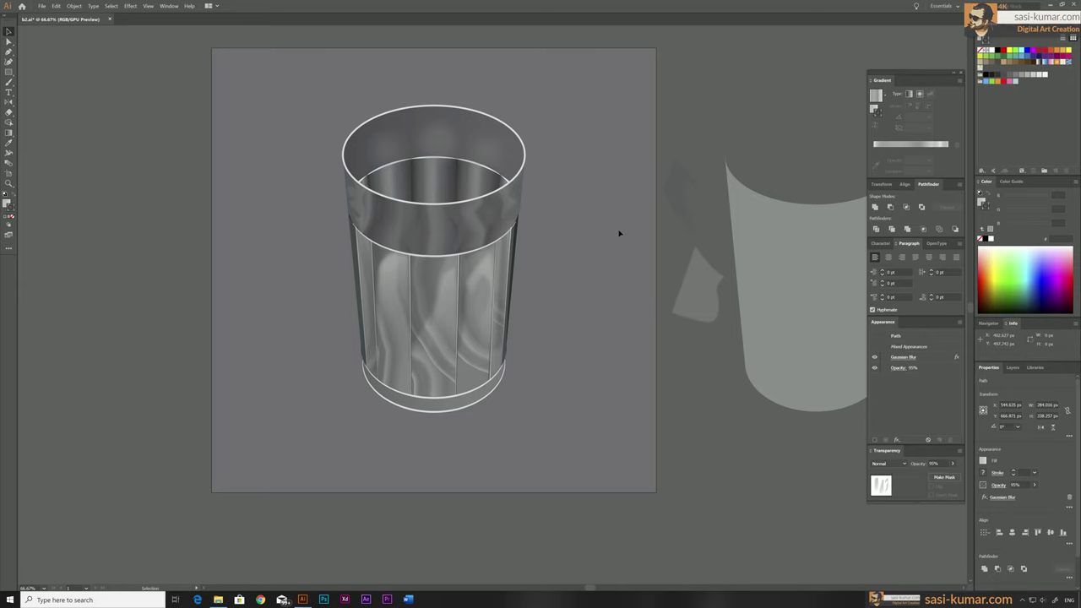
pyautogui.click(172, 241)
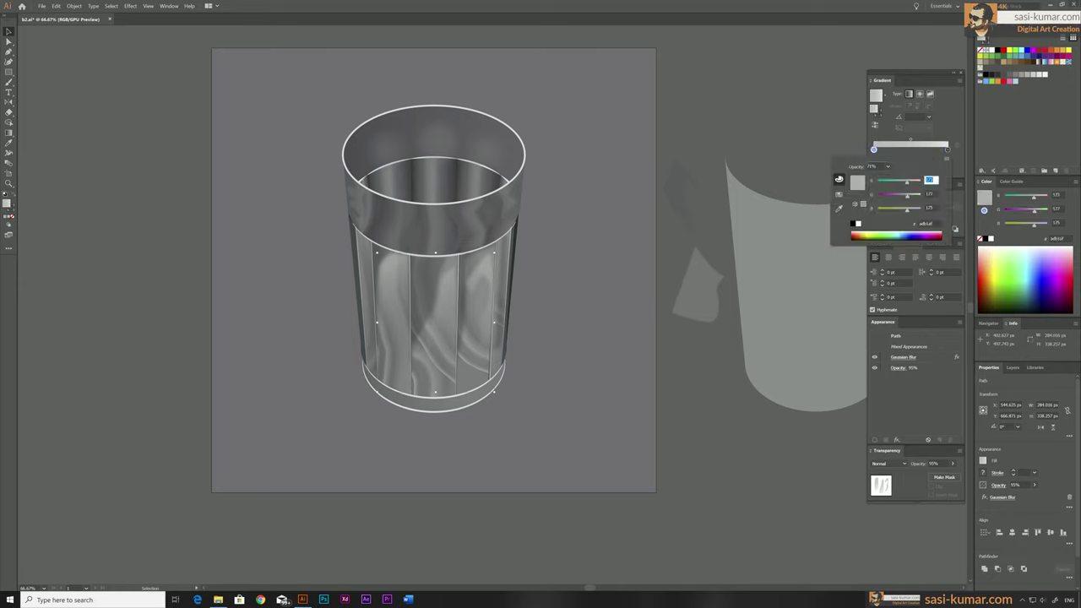
# Give the curved highlight a white gradient and fill the ellipse dark-to-light
pyautogui.hotkey('ctrl', 'z')
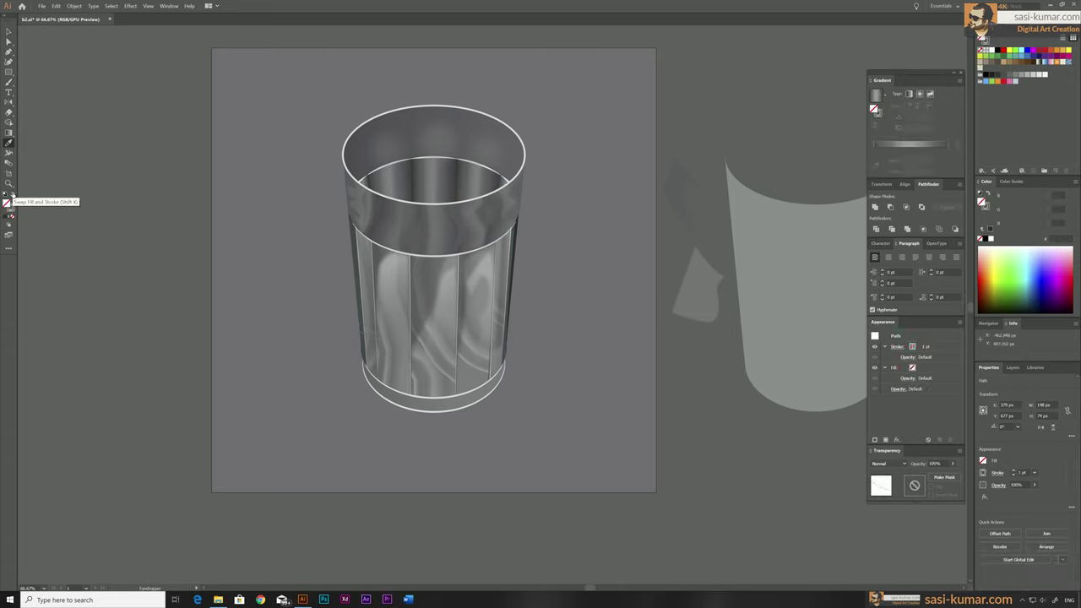
pyautogui.click(921, 145)
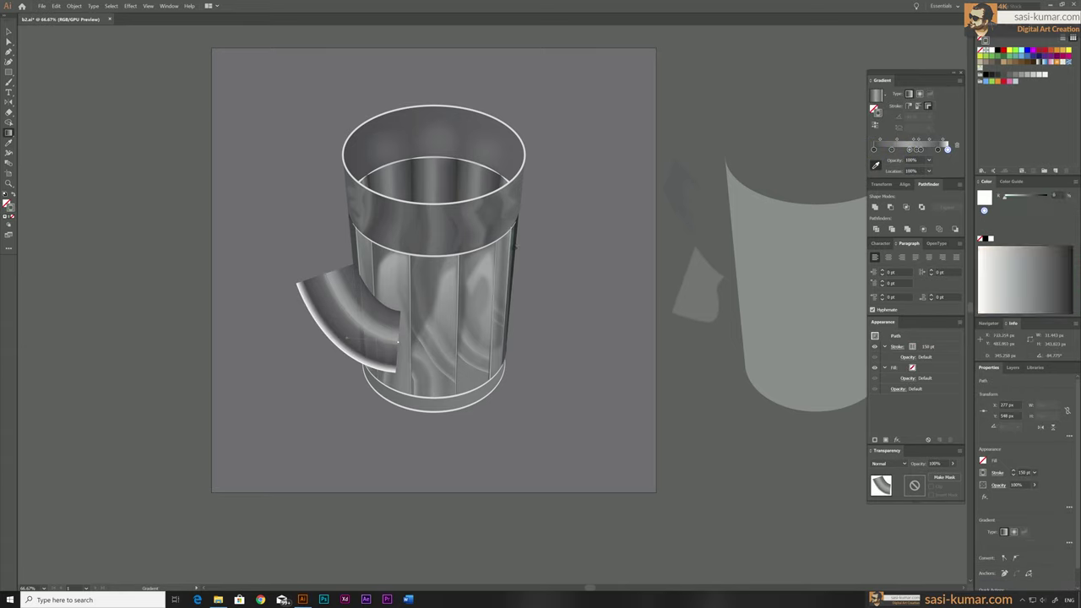
pyautogui.doubleClick(338, 330)
pyautogui.press('Escape')
pyautogui.moveTo(557, 288); pyautogui.dragTo(490, 321)
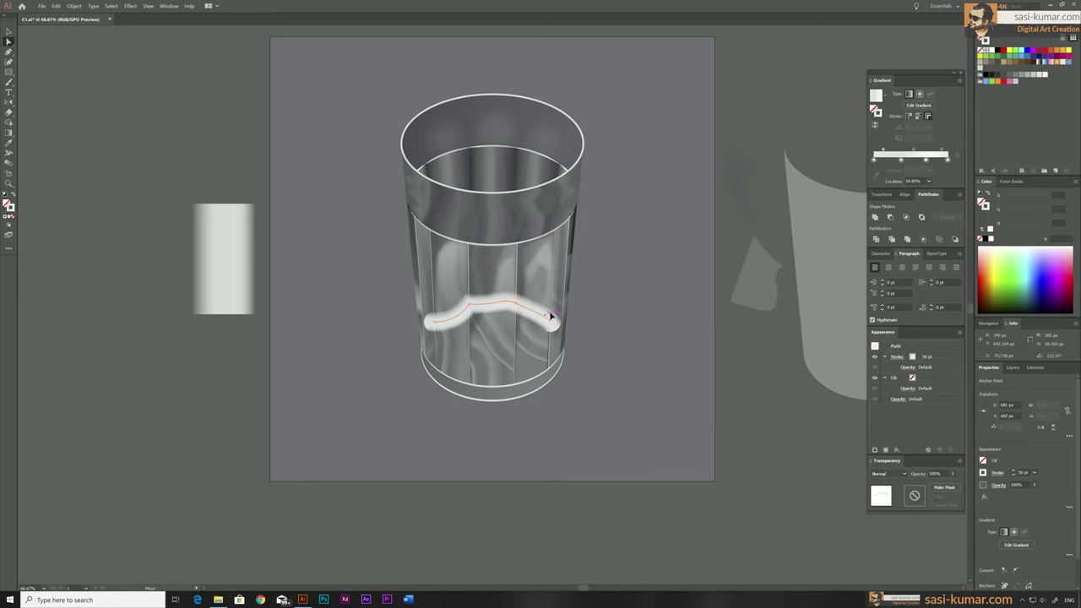
pyautogui.click(896, 357)
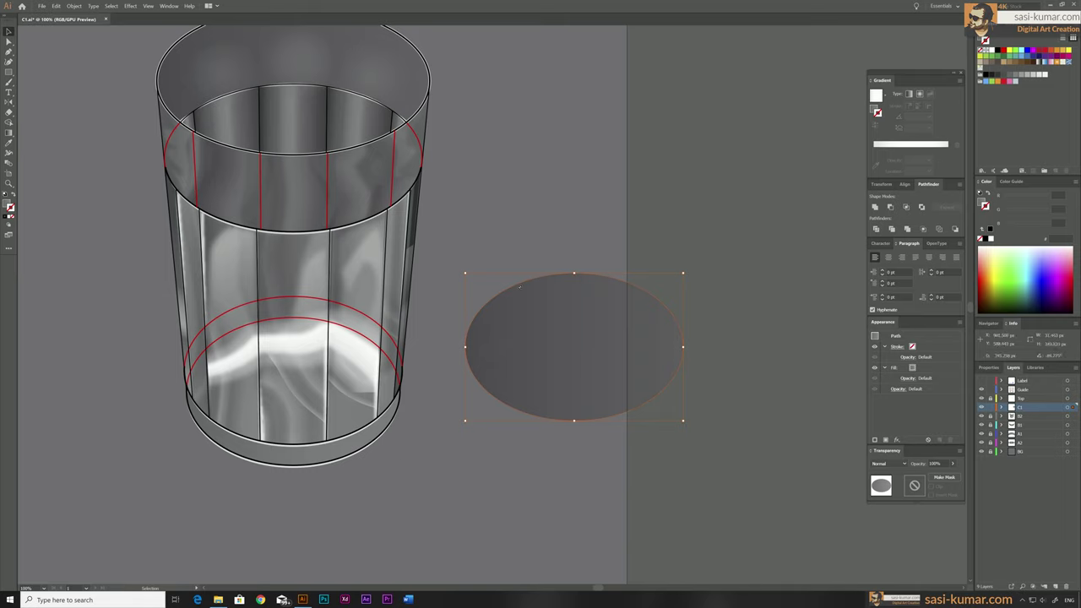
pyautogui.moveTo(462, 359); pyautogui.dragTo(556, 348)
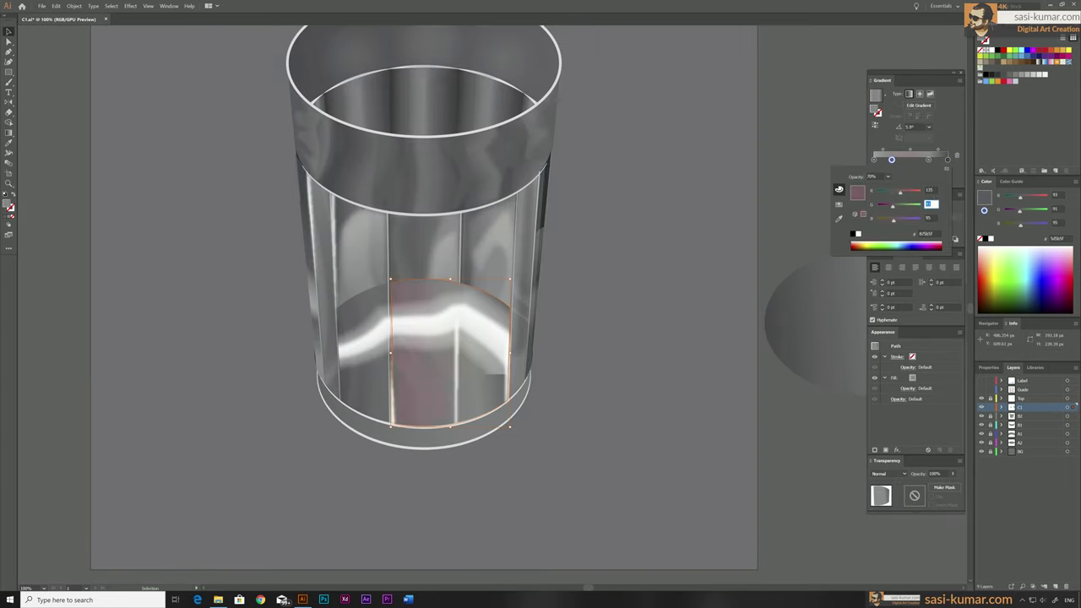
# Tint the liquid shape's gradient stop a greenish grey
pyautogui.doubleClick(928, 159)
pyautogui.click(662, 388)
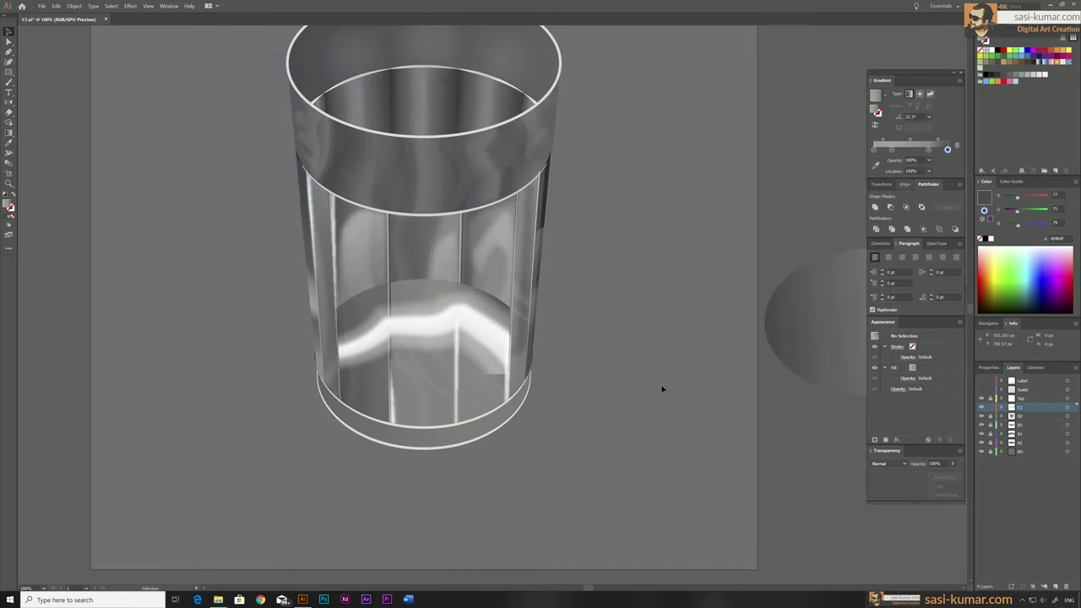
pyautogui.click(449, 347)
pyautogui.moveTo(1018, 210); pyautogui.dragTo(1032, 213)
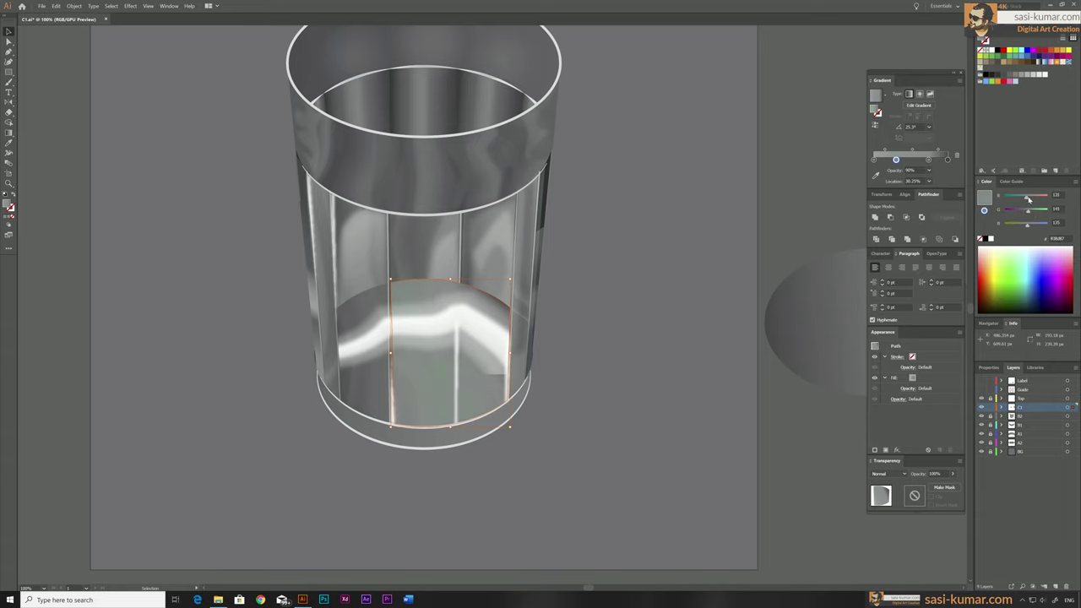
# Make a white copy of the liquid shape beside the glass and turn it into an opacity mask
pyautogui.click(499, 363)
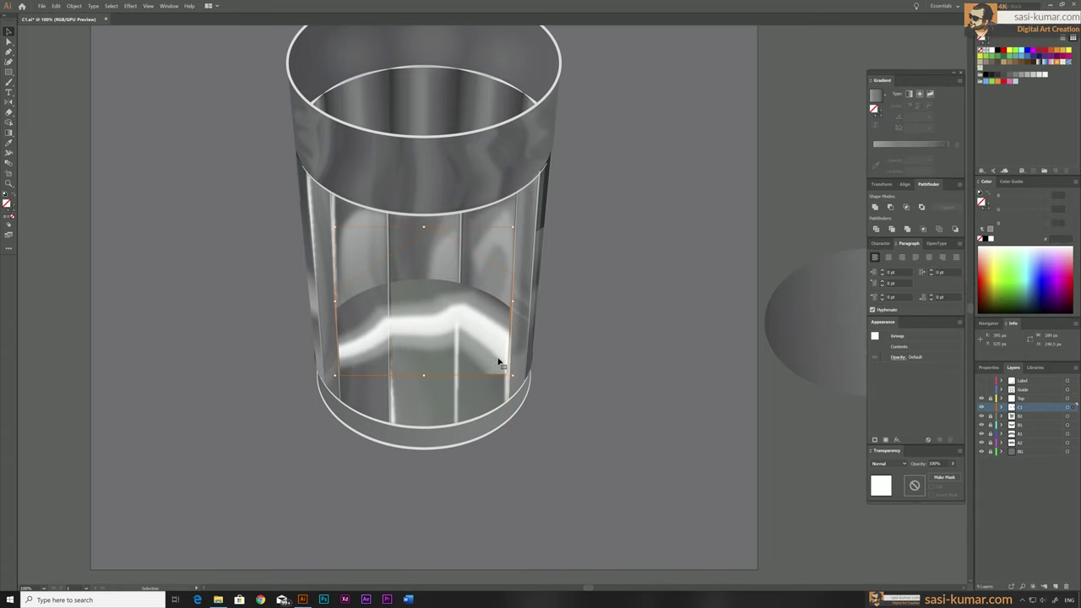
pyautogui.click(429, 274)
pyautogui.press('v')
pyautogui.moveTo(427, 371); pyautogui.dragTo(639, 388)
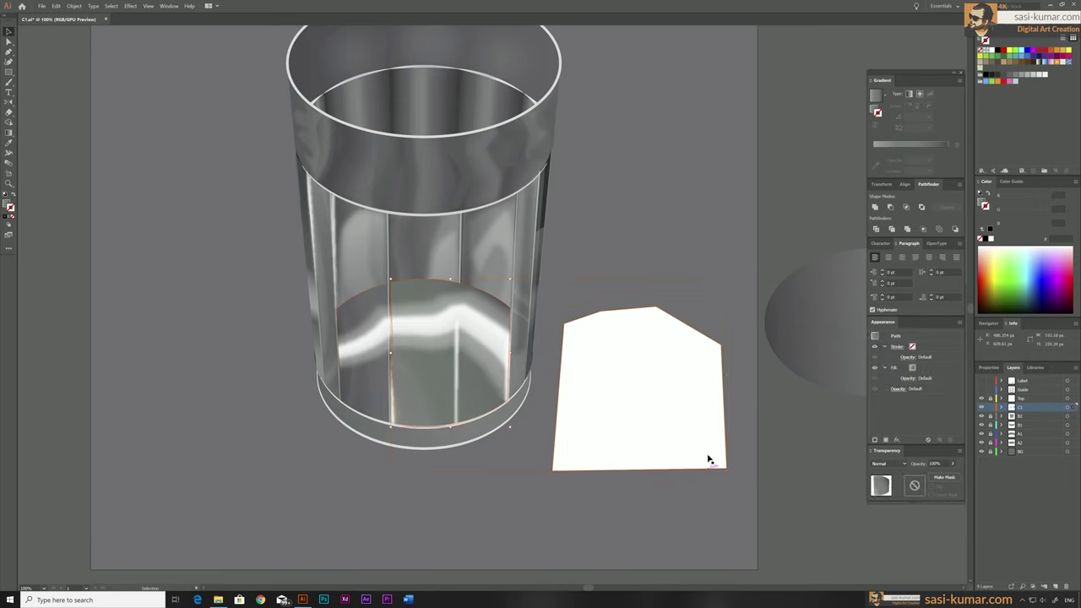
pyautogui.hotkey('ctrl', 'shift', 'm')
pyautogui.moveTo(498, 325); pyautogui.dragTo(497, 326)
# Draw a new three-point white shape and apply it as an opacity mask
pyautogui.hotkey('ctrl', '+')
pyautogui.hotkey('ctrl', '+')
pyautogui.hotkey('ctrl', '+')
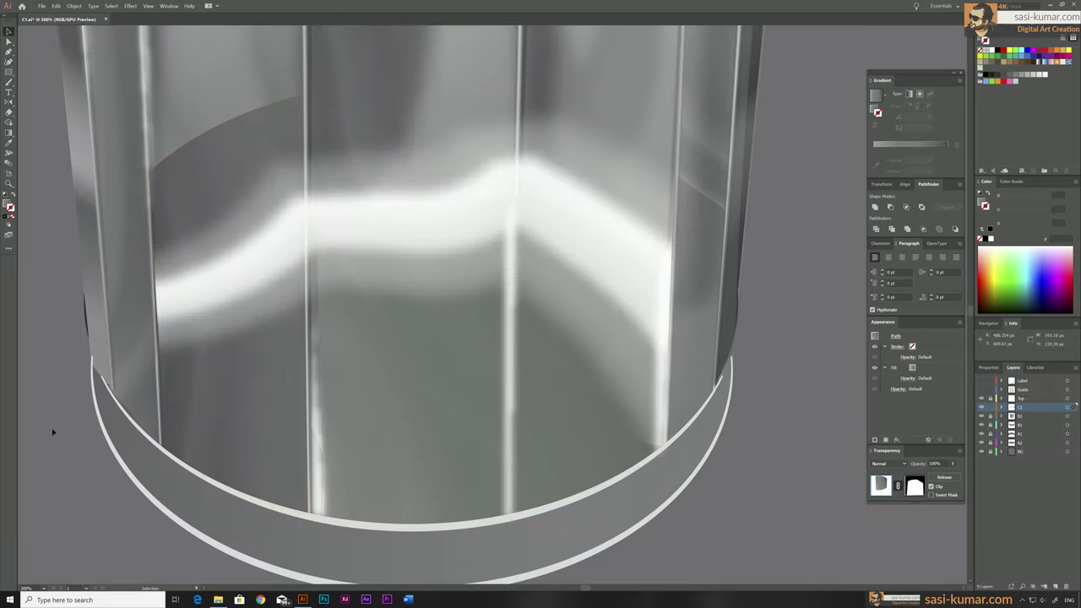
pyautogui.hotkey('ctrl', '1')
pyautogui.click(628, 392)
pyautogui.click(422, 474)
pyautogui.click(364, 483)
pyautogui.click(340, 386)
pyautogui.hotkey('ctrl', 'shift', 'm')
pyautogui.moveTo(467, 421); pyautogui.dragTo(441, 410)
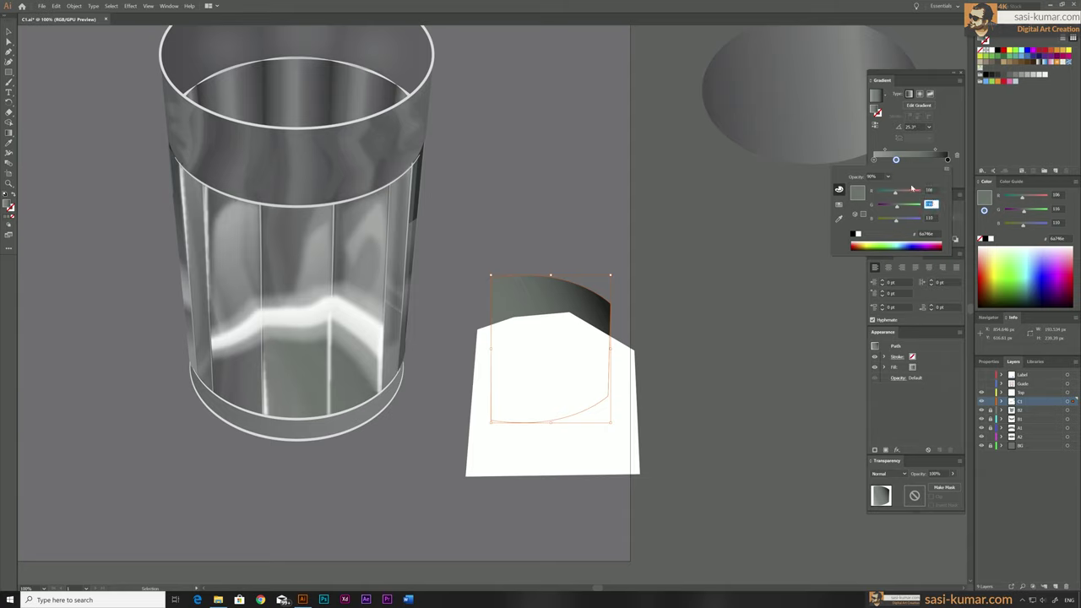
# Apply a Grain texture to the white shape, mask it and place it over the glass
pyautogui.click(593, 411)
pyautogui.click(886, 439)
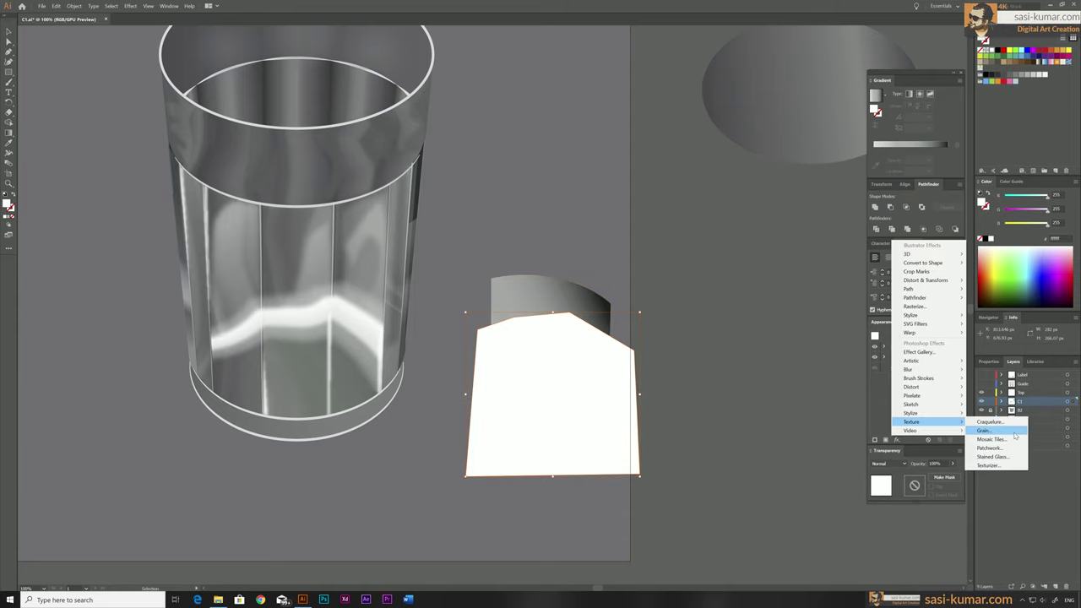
pyautogui.click(1014, 431)
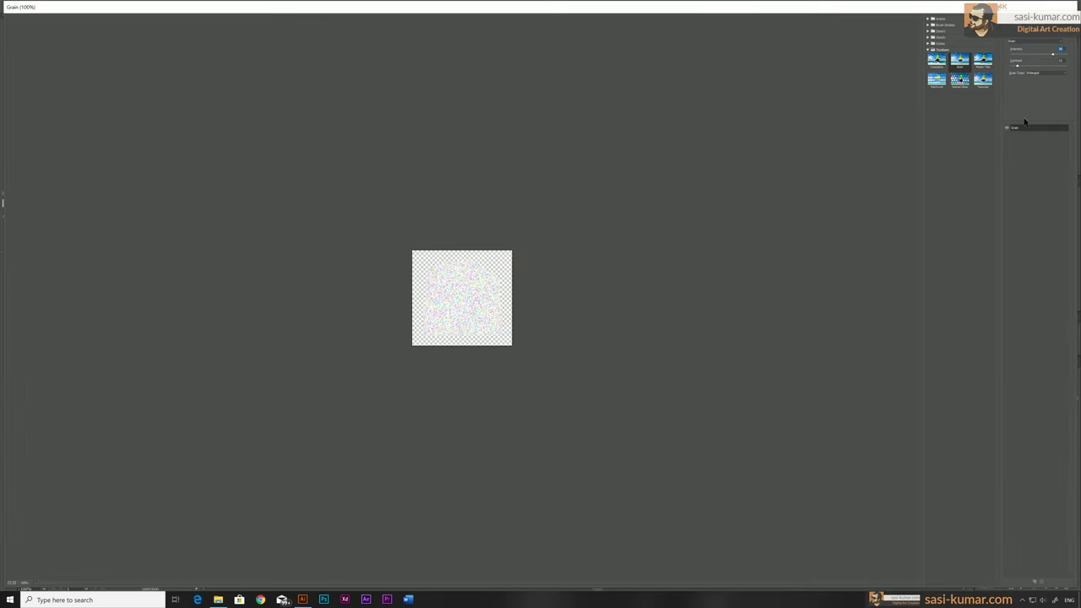
pyautogui.press('Return')
pyautogui.click(946, 478)
pyautogui.moveTo(549, 372); pyautogui.dragTo(323, 371)
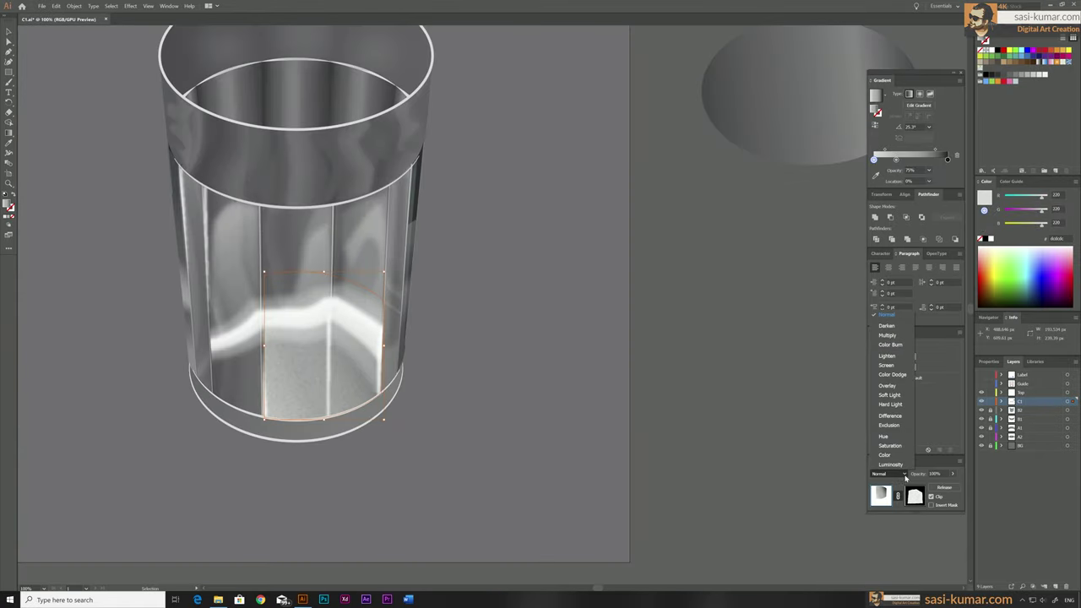
pyautogui.hotkey('ctrl', '+')
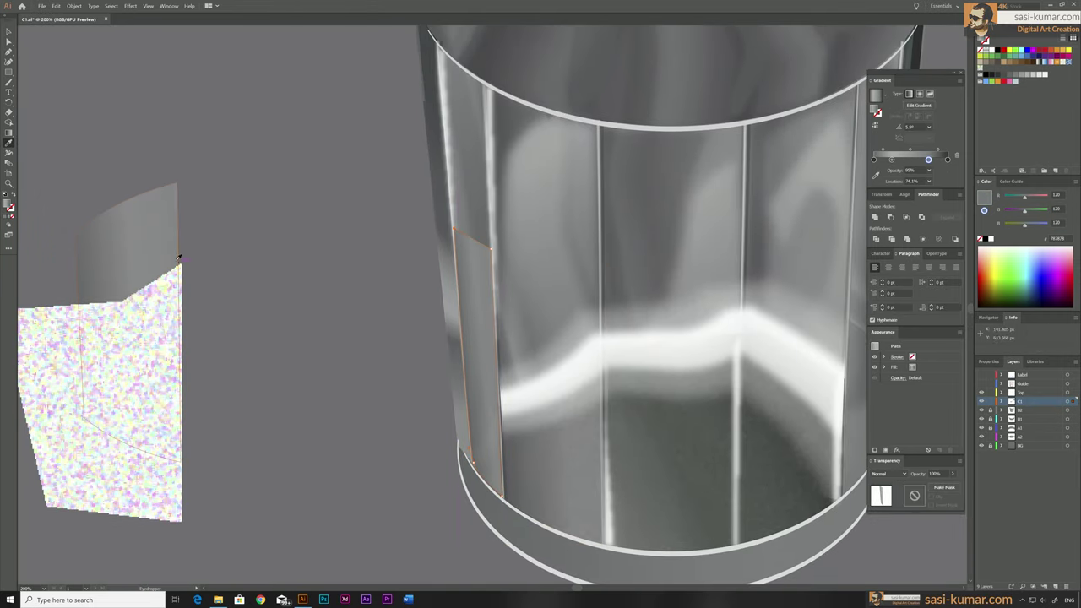
# Give the glass path and a new left-edge strip a black-to-white gradient
pyautogui.press('v')
pyautogui.click(476, 301)
pyautogui.click(9, 220)
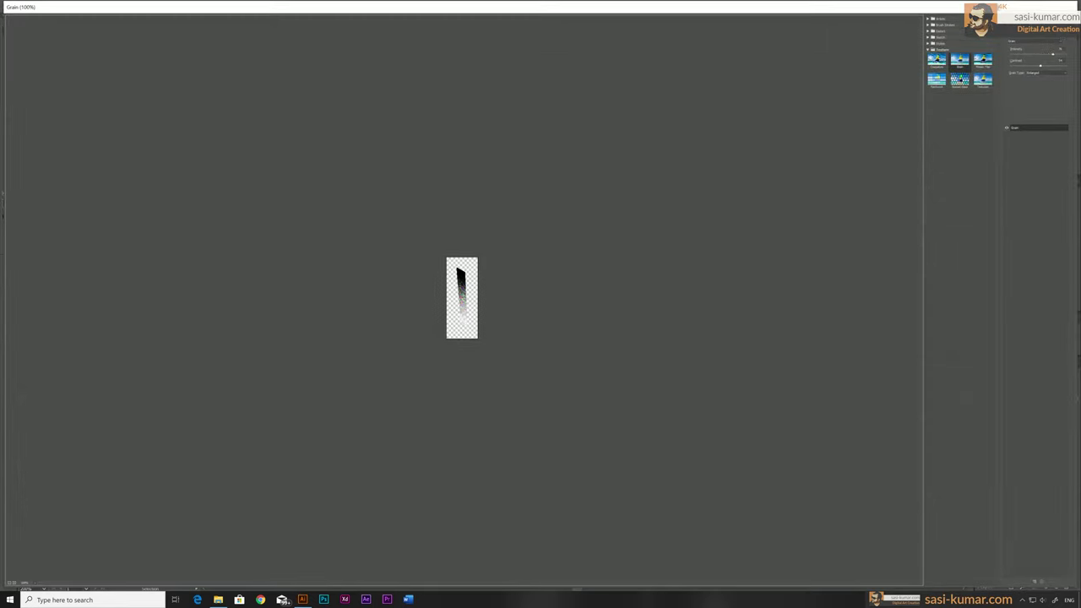
pyautogui.scroll(3, 406, 431)
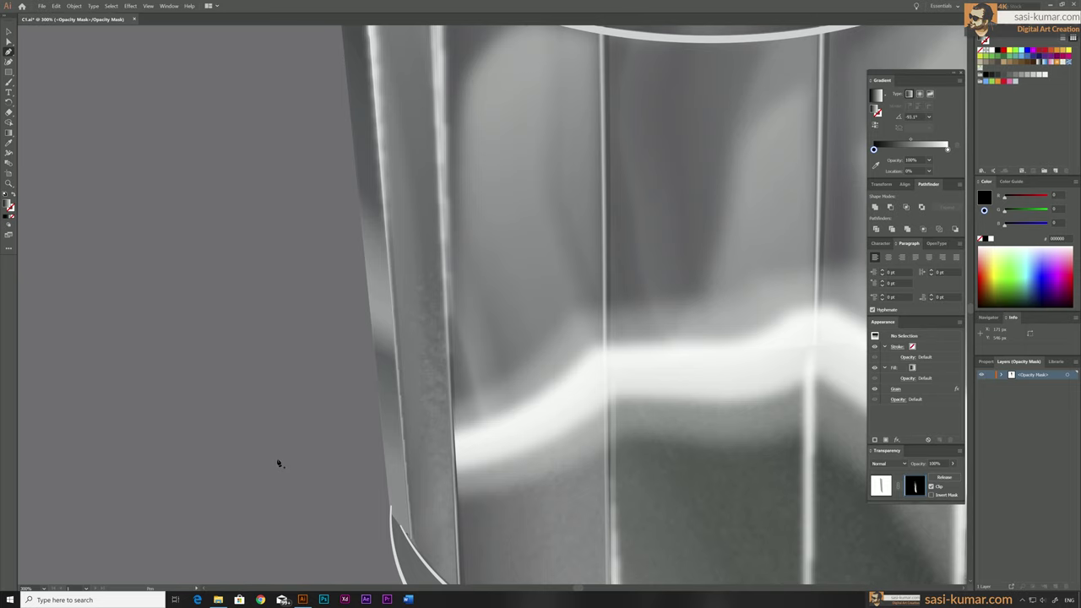
pyautogui.click(415, 463)
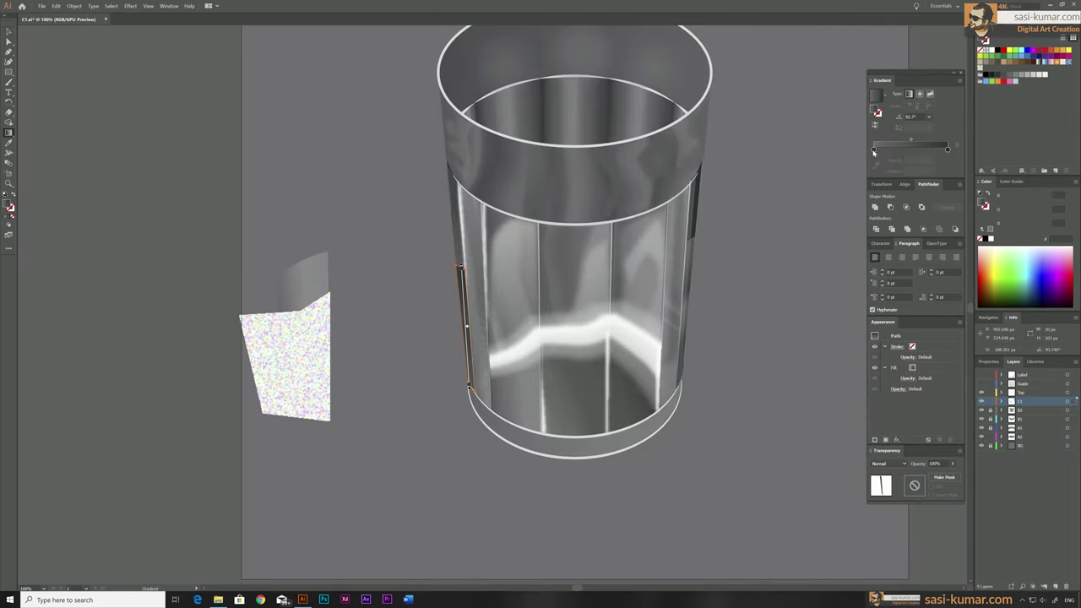
pyautogui.click(874, 152)
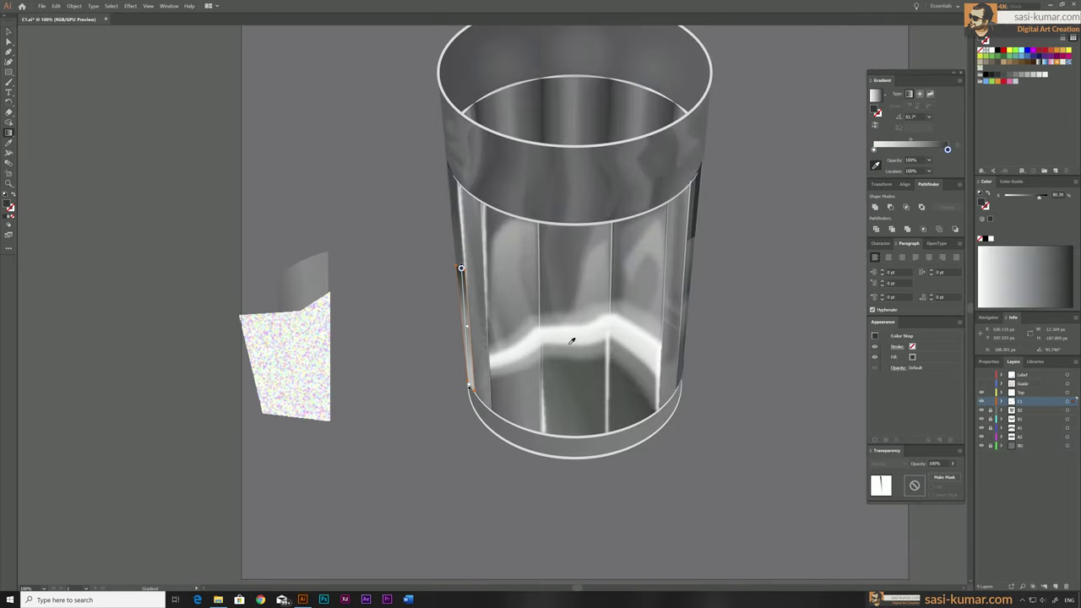
# Create and edit an opacity mask for the left edge strip
pyautogui.scroll(3, 506, 296)
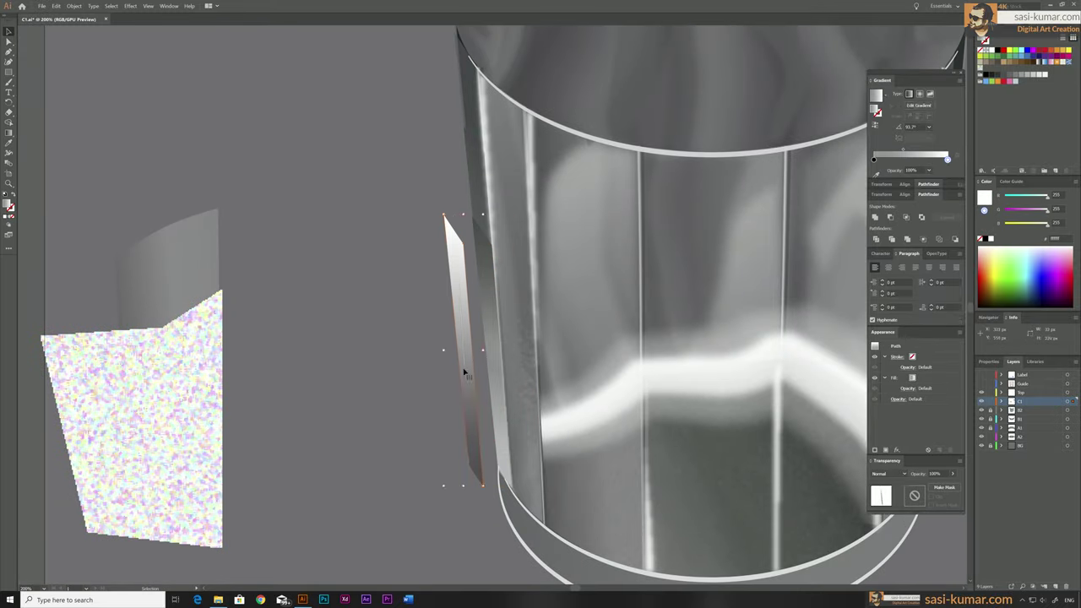
pyautogui.click(944, 487)
pyautogui.click(915, 496)
pyautogui.hotkey('ctrl', 'f')
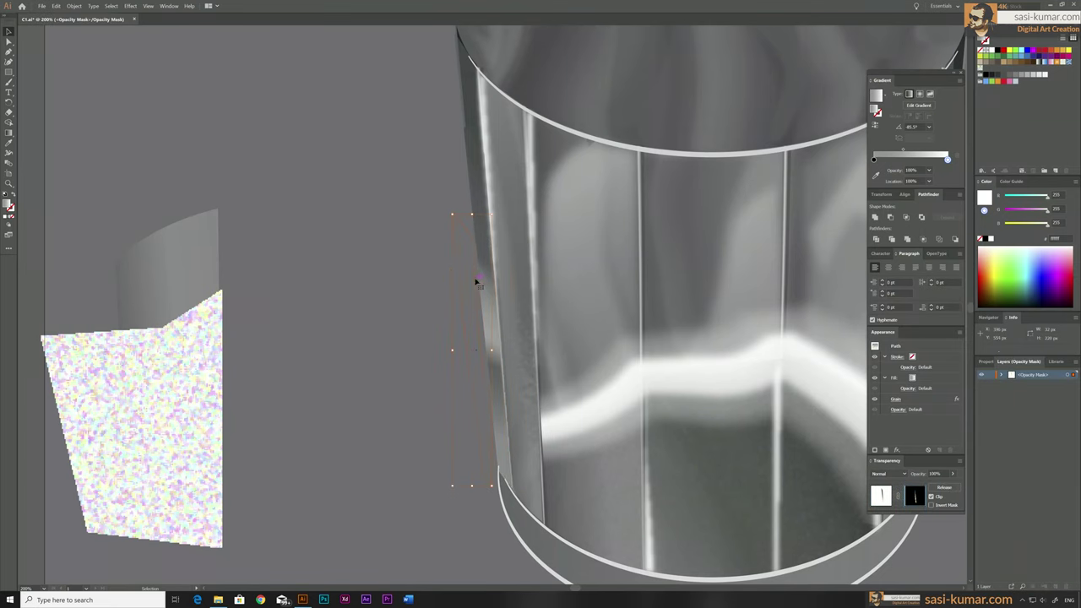
pyautogui.click(275, 208)
pyautogui.hotkey('ctrl', '0')
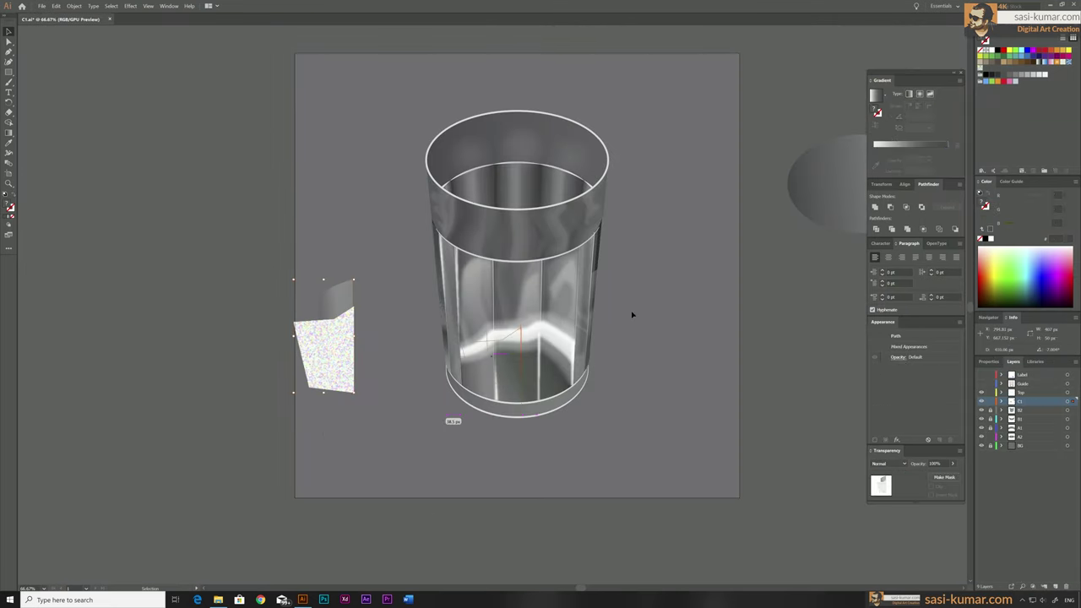
pyautogui.scroll(5, 631, 315)
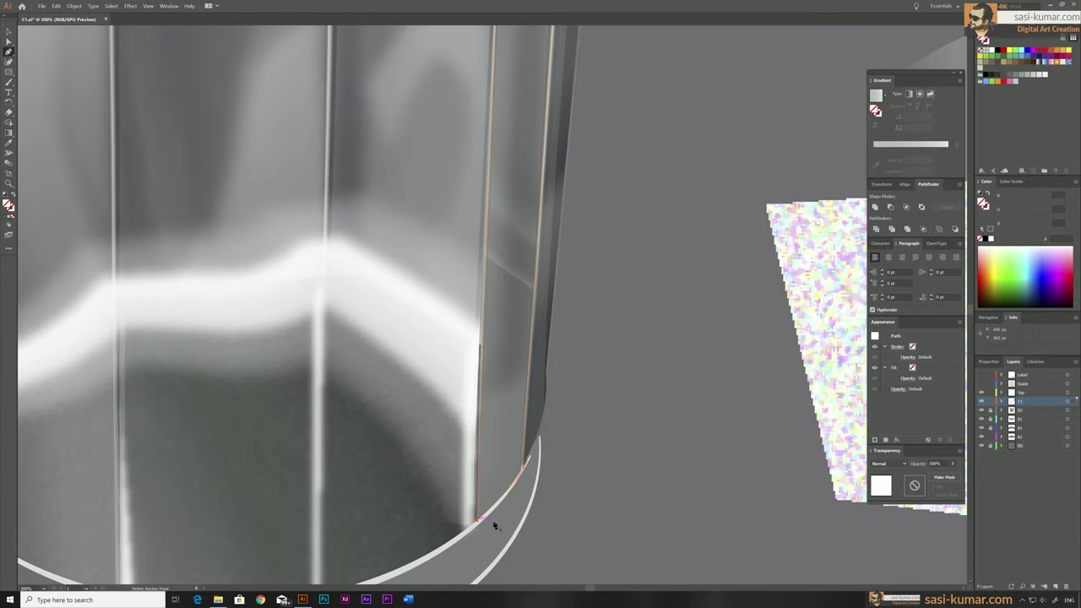
# Add grain to the right edge strip and lower its opacity
pyautogui.click(505, 270)
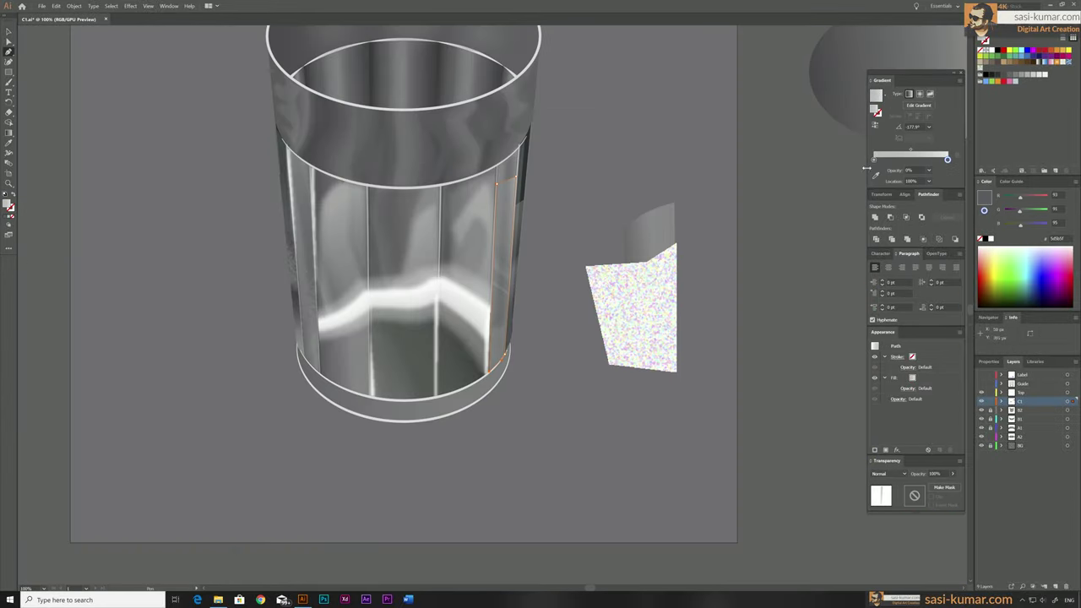
pyautogui.press('g')
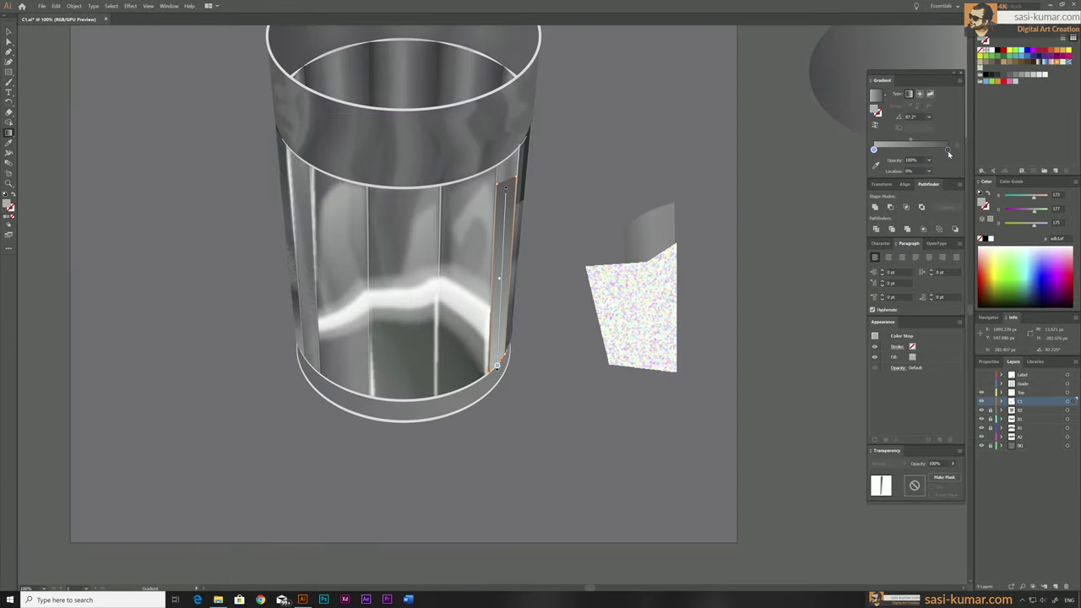
pyautogui.hotkey('ctrl', 'z')
pyautogui.hotkey('ctrl', 'z')
pyautogui.hotkey('ctrl', 'z')
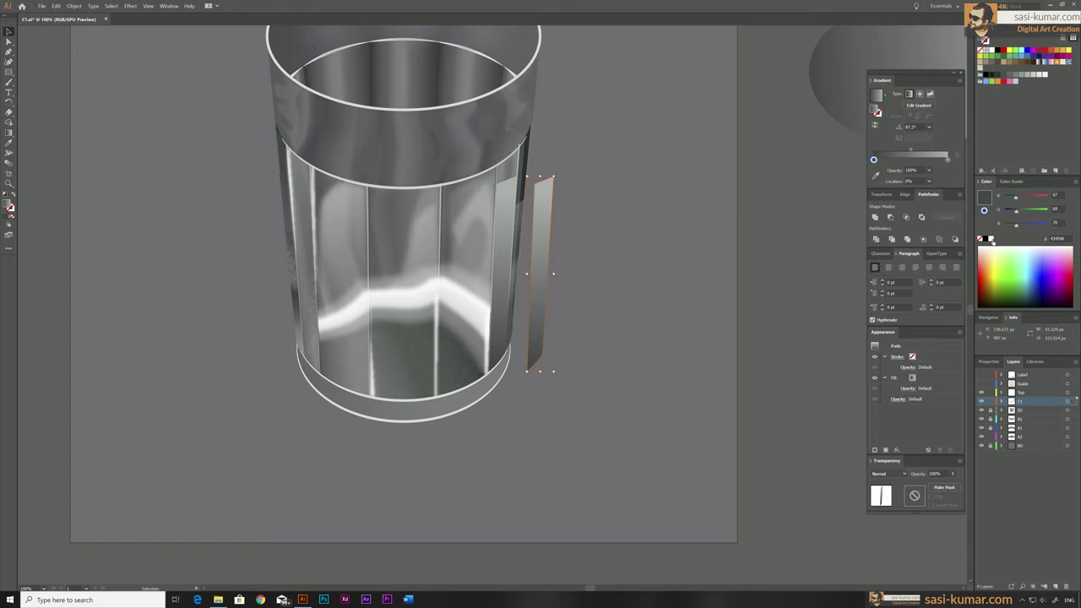
pyautogui.hotkey('ctrl', 'alt', 'shift', 'e')
pyautogui.press('Return')
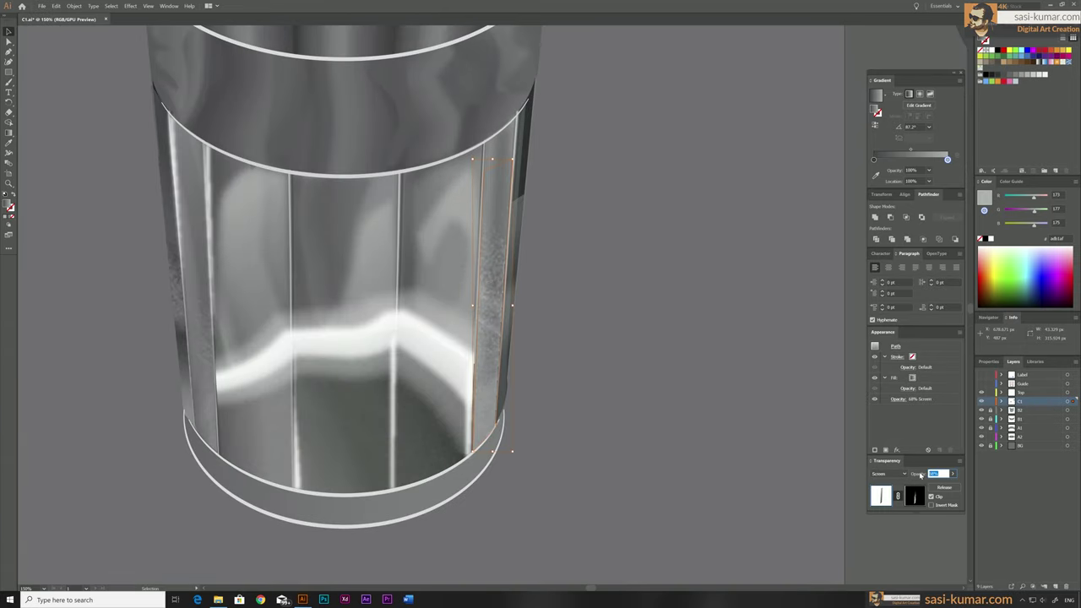
pyautogui.click(509, 500)
pyautogui.hotkey('ctrl', '+')
pyautogui.click(591, 281)
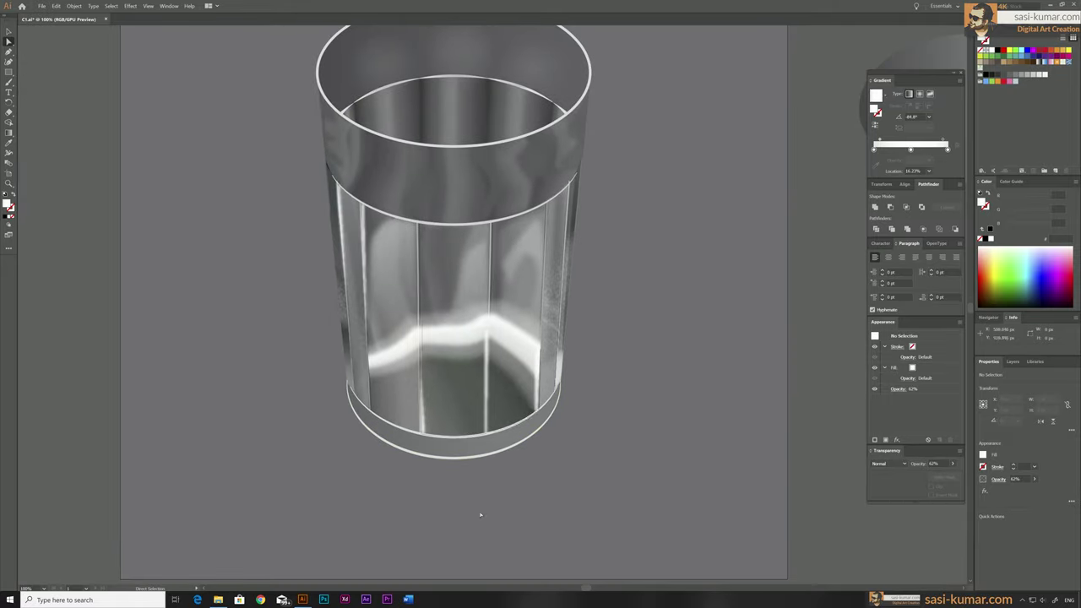
pyautogui.click(9, 73)
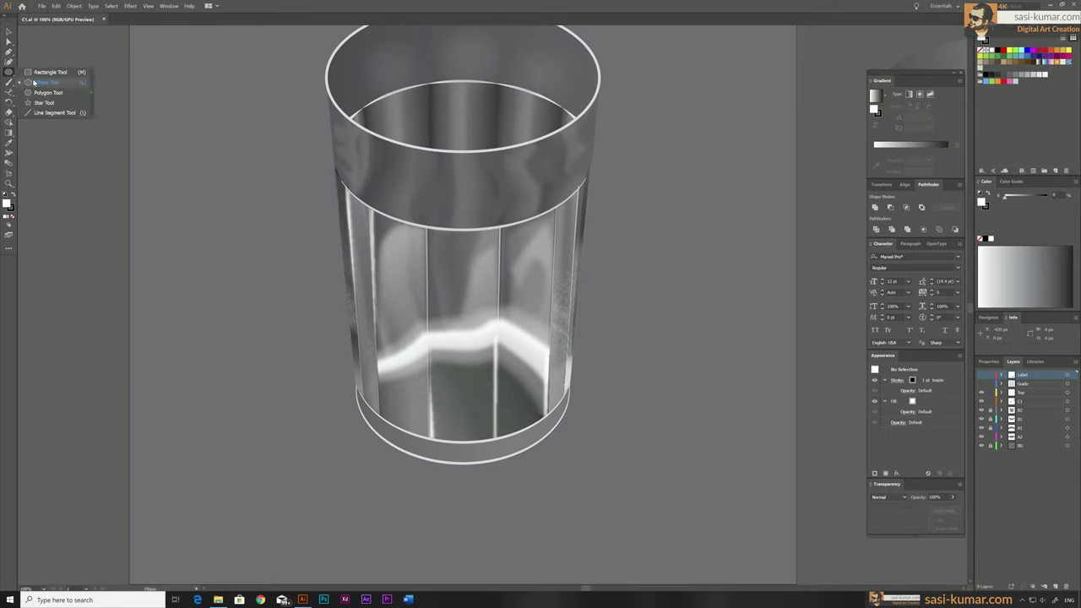
# Type lettering along a drawn circle and set it in Felix Titling
pyautogui.moveTo(194, 202); pyautogui.dragTo(225, 273)
pyautogui.click(9, 91)
pyautogui.click(232, 238)
pyautogui.write('Made BY Digital Art C')
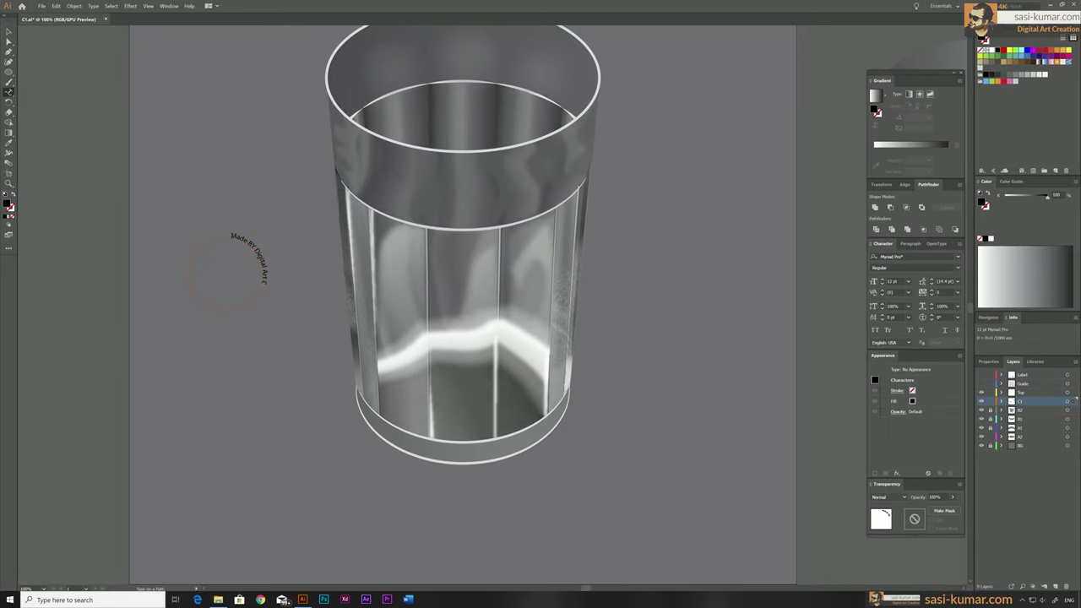
pyautogui.click(959, 257)
pyautogui.click(904, 355)
pyautogui.press('Escape')
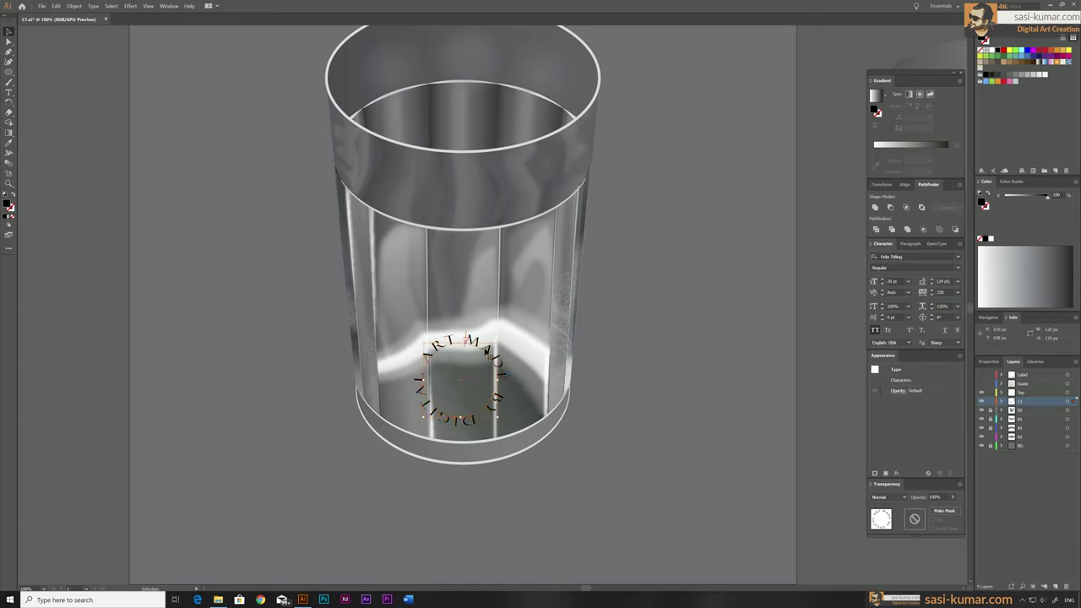
# Tilt the circular text with 3D Rotate, move it beside the glass and expand it
pyautogui.hotkey('ctrl', '+')
pyautogui.click(130, 6)
pyautogui.click(253, 78)
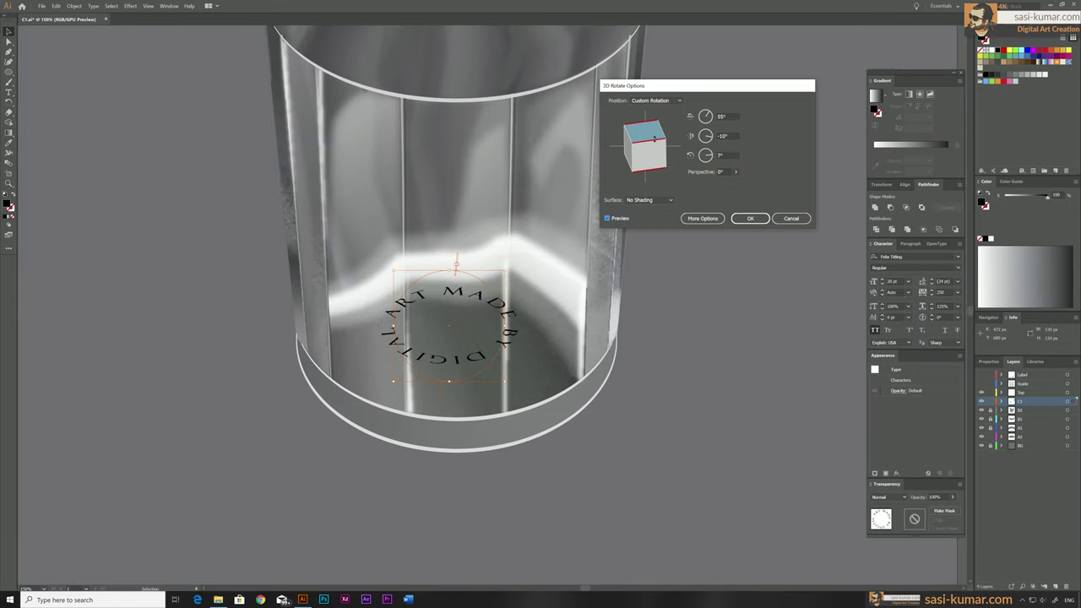
pyautogui.press('Return')
pyautogui.moveTo(448, 328); pyautogui.dragTo(211, 291)
pyautogui.click(74, 6)
pyautogui.click(110, 106)
# Adjust the expanded lettering group on the glass base
pyautogui.doubleClick(121, 296)
pyautogui.hotkey('ctrl', 'z')
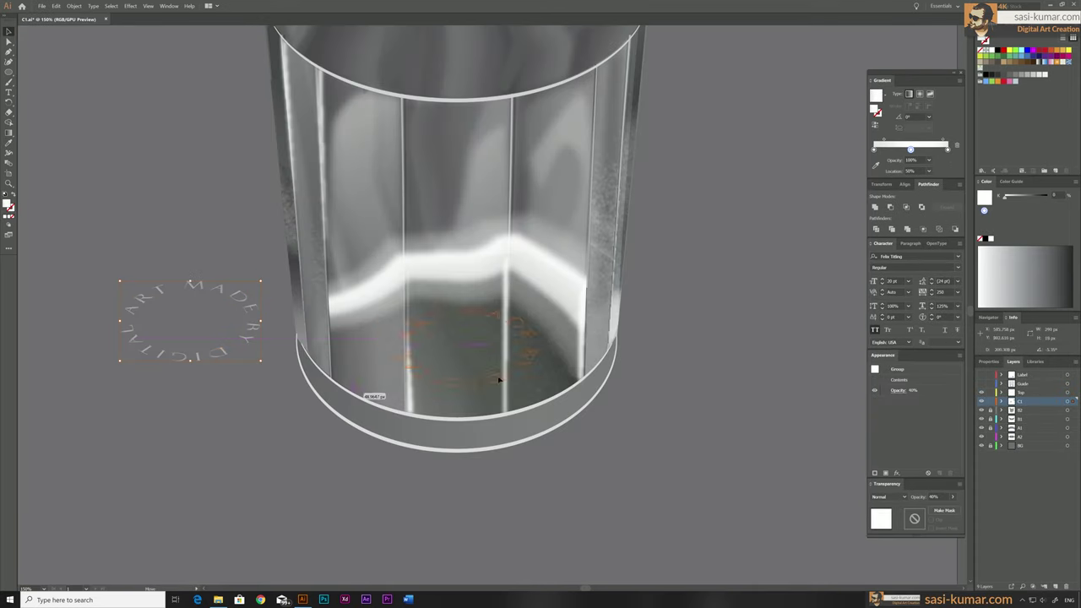
pyautogui.hotkey('ctrl', '+')
pyautogui.hotkey('ctrl', '+')
pyautogui.doubleClick(293, 369)
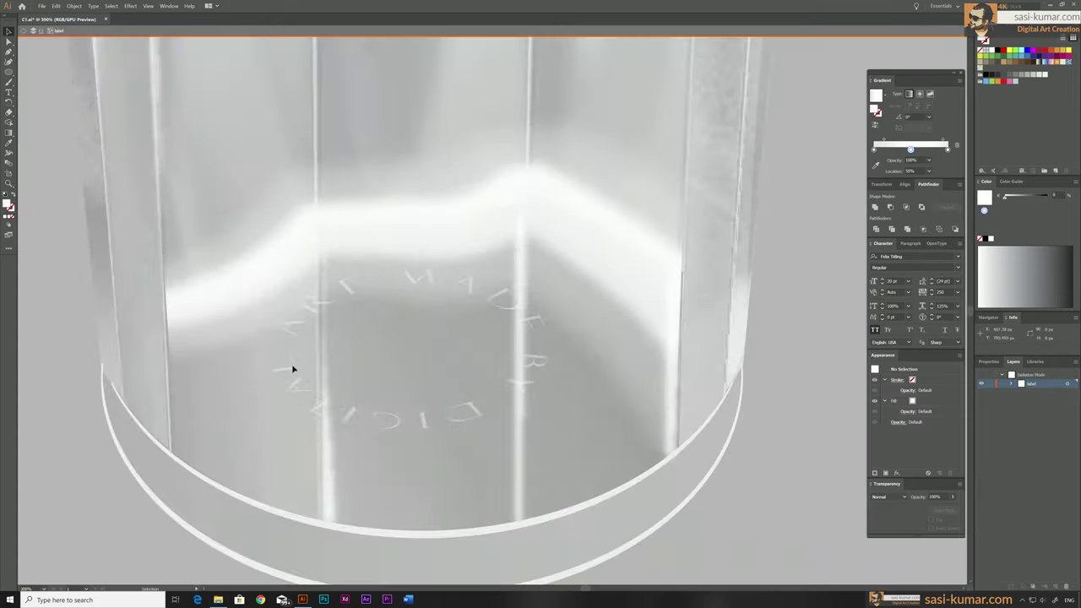
pyautogui.doubleClick(412, 468)
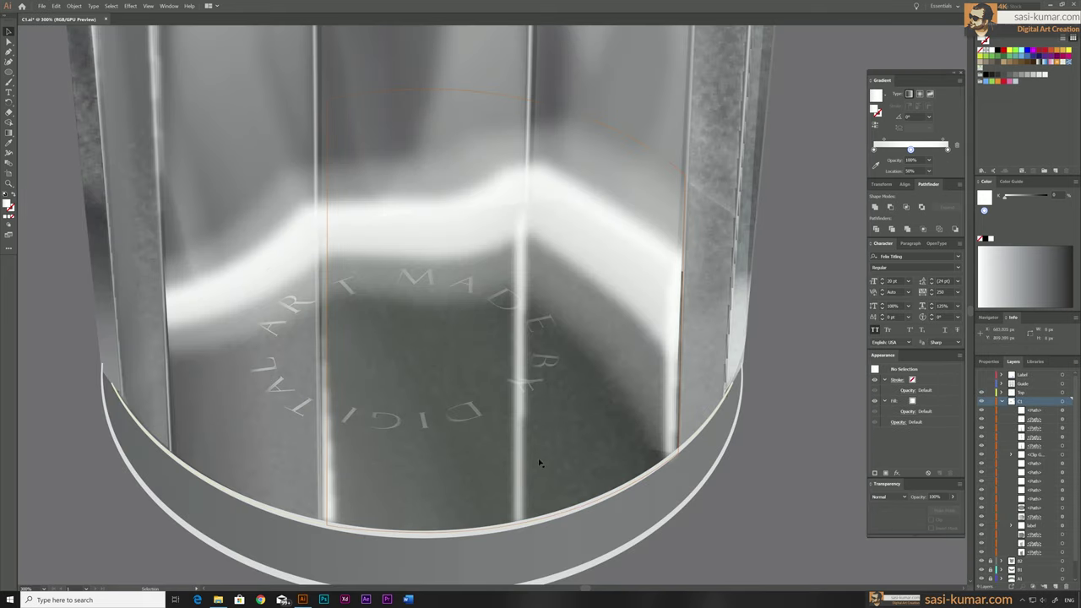
pyautogui.click(417, 419)
pyautogui.hotkey('ctrl', '-')
# Draw a grey-gradient rectangle over the glass bottom and change its blending mode
pyautogui.press('m')
pyautogui.moveTo(408, 231); pyautogui.dragTo(595, 379)
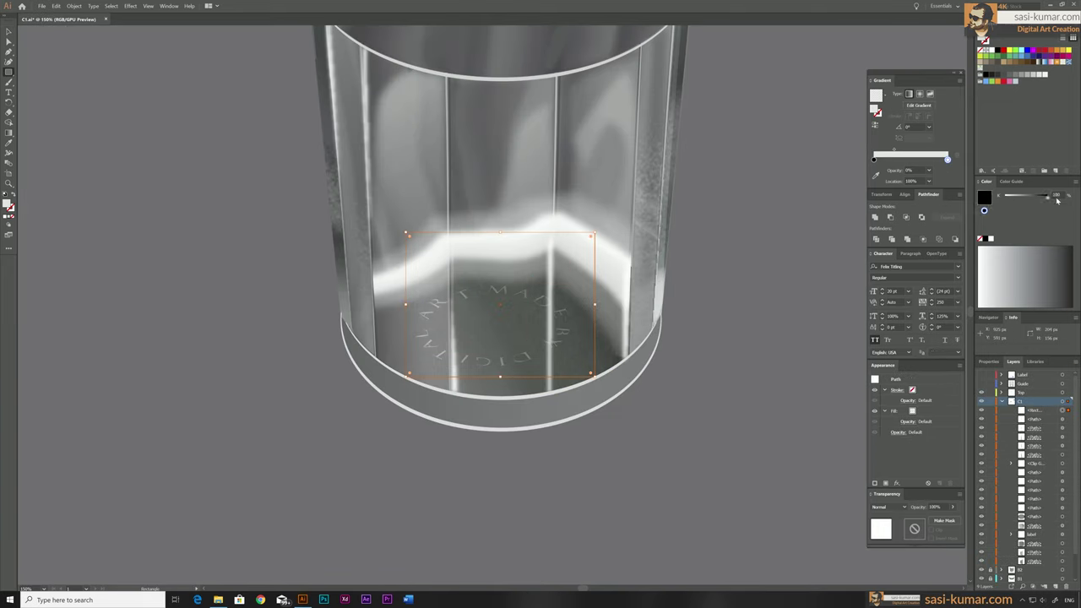
pyautogui.press('.')
pyautogui.press('g')
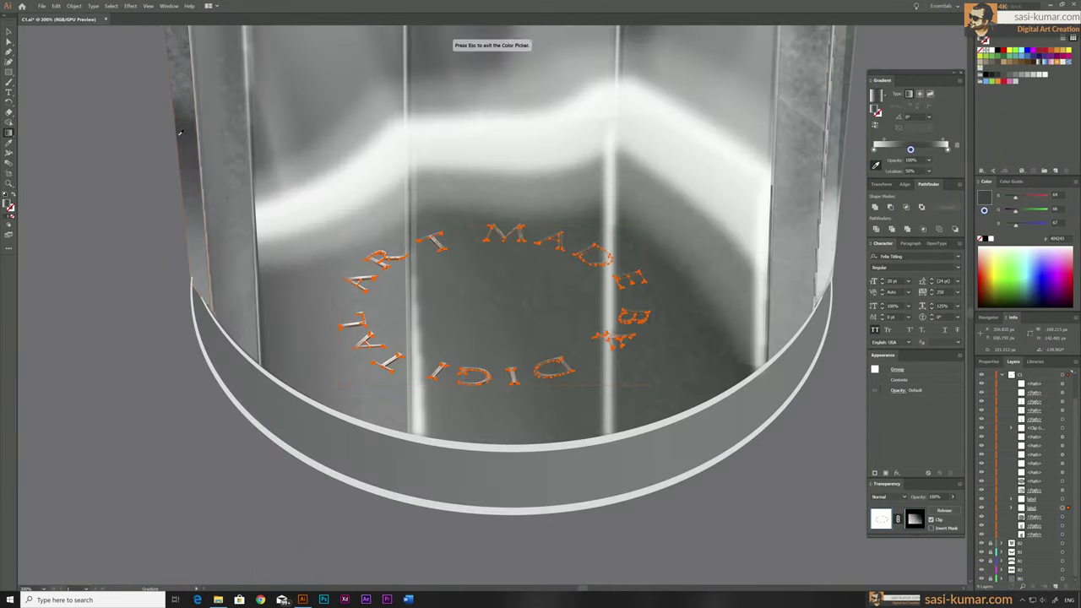
pyautogui.click(899, 497)
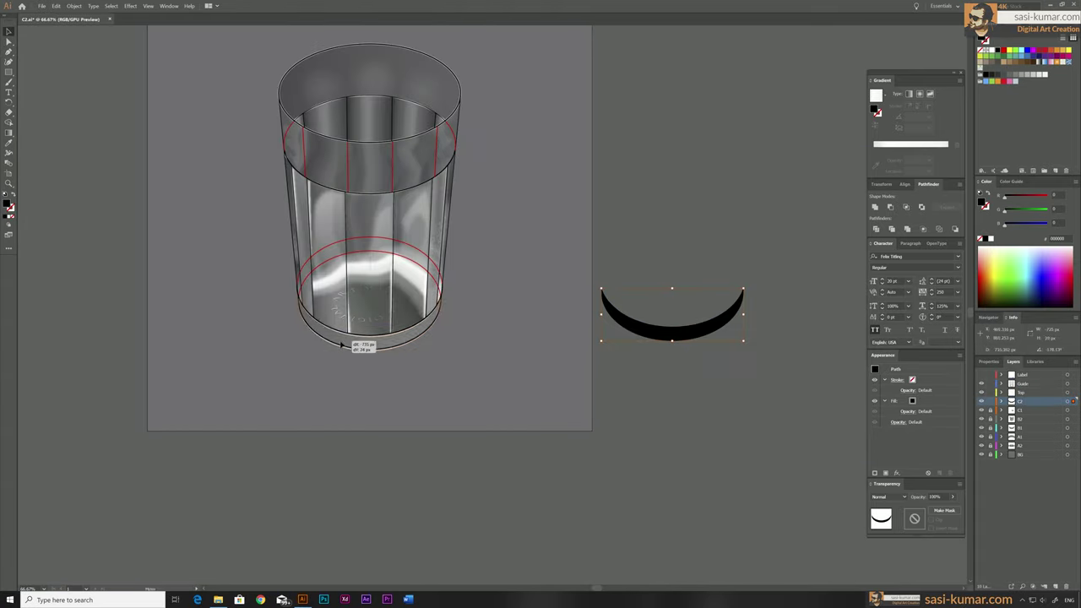
# Place the crescent on the glass bottom and fill it with a white-grey gradient
pyautogui.moveTo(342, 345); pyautogui.dragTo(342, 346)
pyautogui.scroll(3, 342, 345)
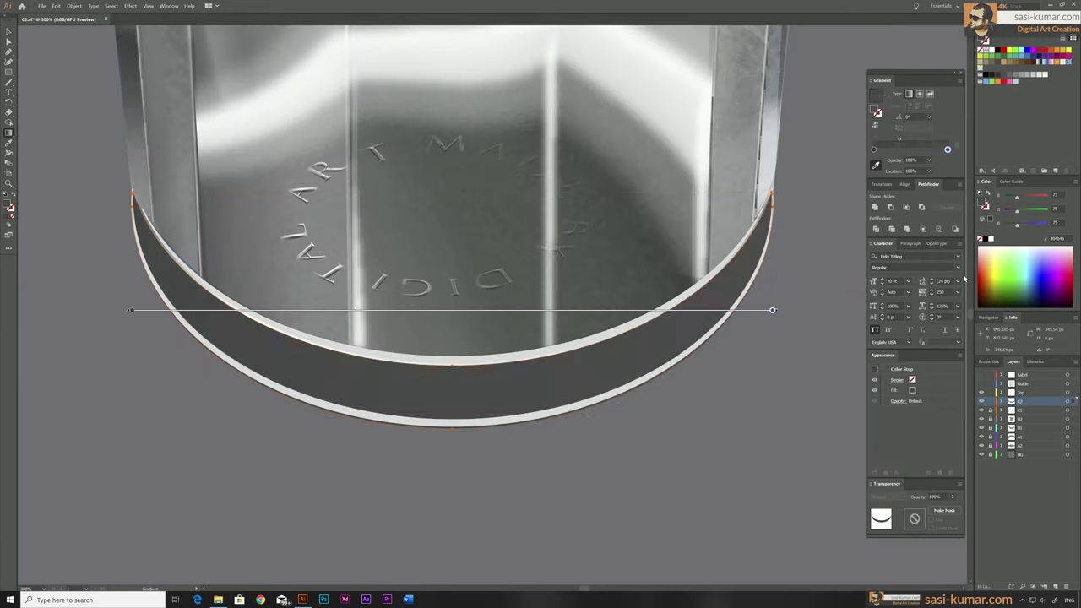
pyautogui.moveTo(469, 335); pyautogui.dragTo(495, 426)
pyautogui.press('v')
pyautogui.hotkey('ctrl', '-')
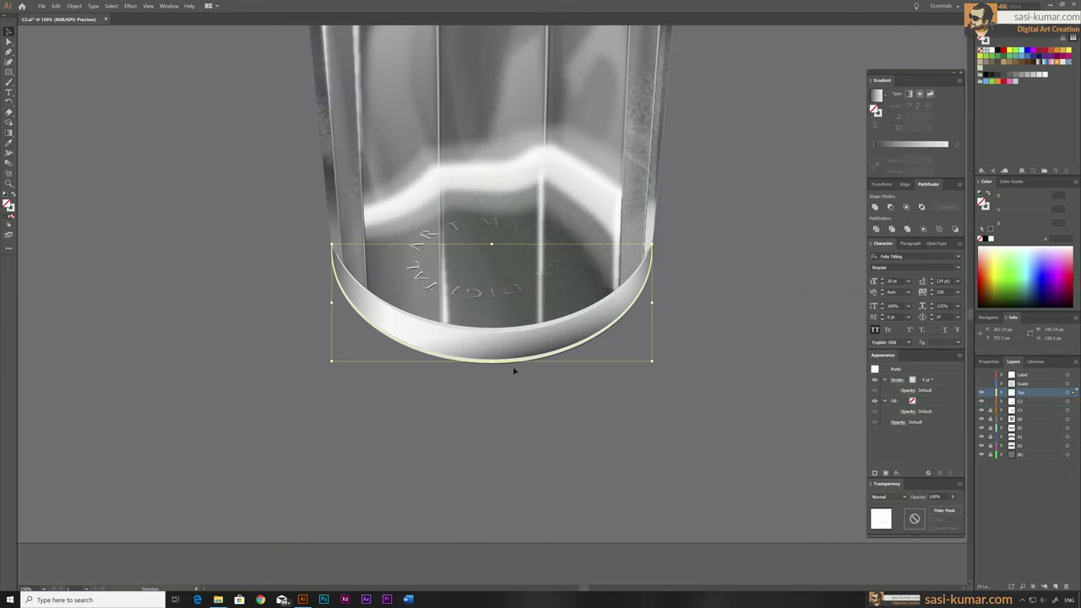
pyautogui.click(514, 370)
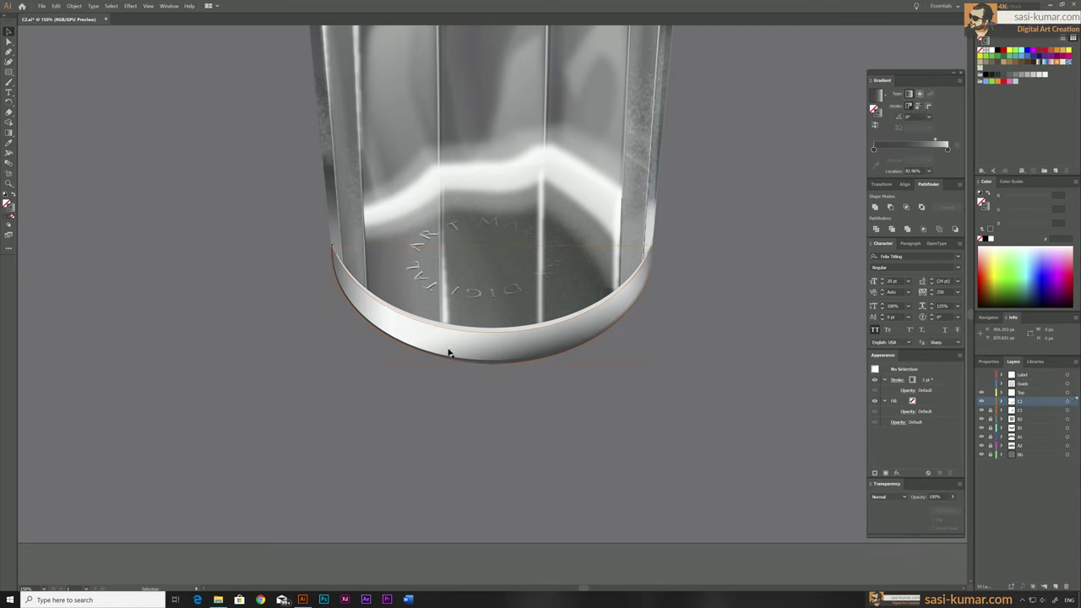
# Move the thin arc below the glass and set the band's opacity to 65%
pyautogui.hotkey('ctrl', '+')
pyautogui.click(461, 384)
pyautogui.moveTo(462, 384); pyautogui.dragTo(461, 484)
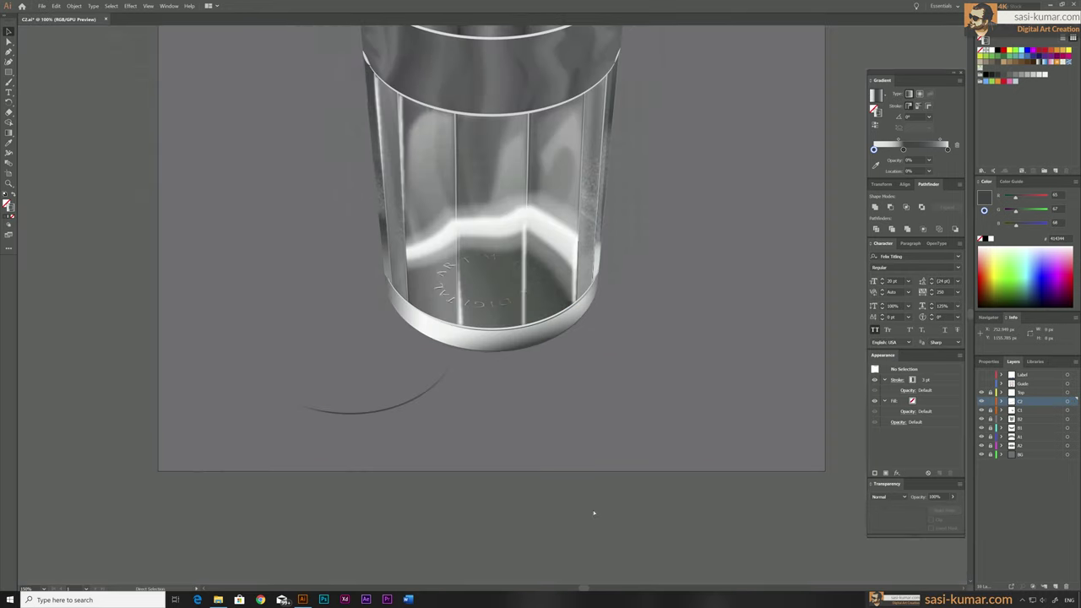
pyautogui.click(332, 457)
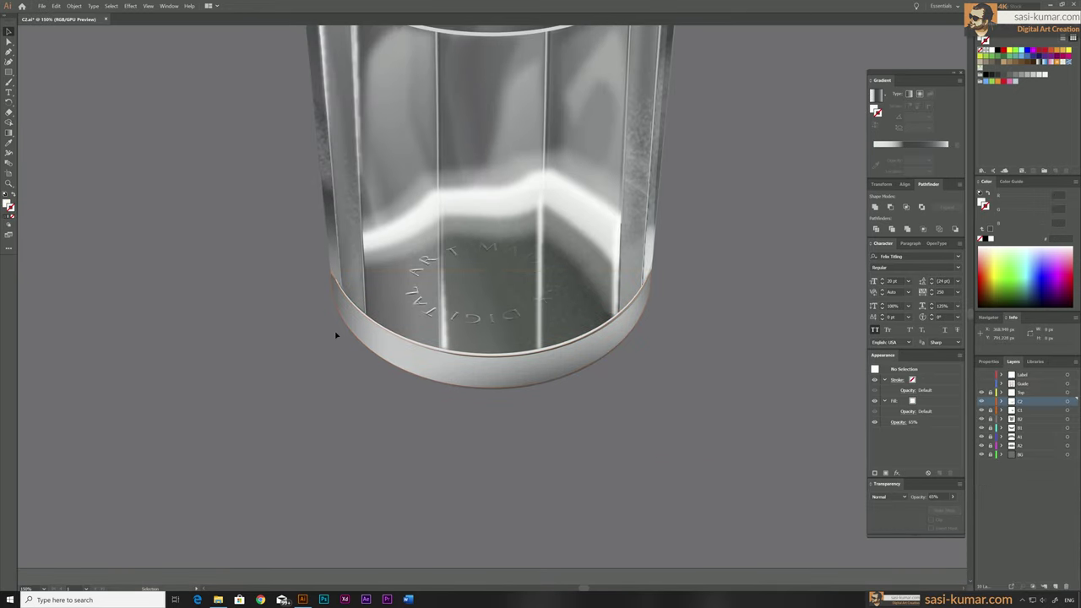
pyautogui.scroll(4, 340, 301)
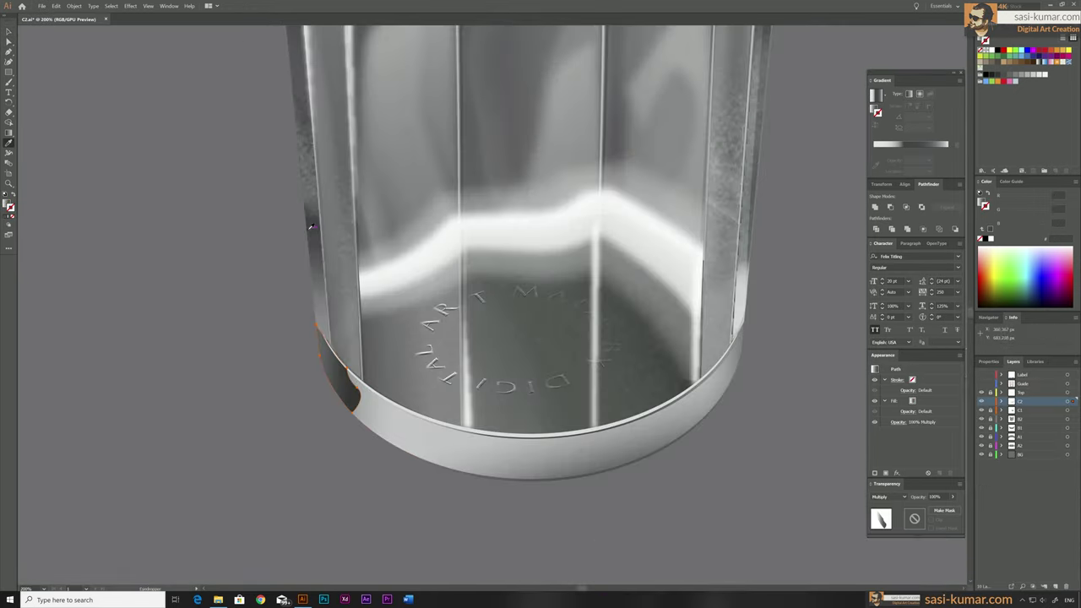
# Apply a Gaussian Blur to the shading path on the lower-left rim
pyautogui.click(292, 351)
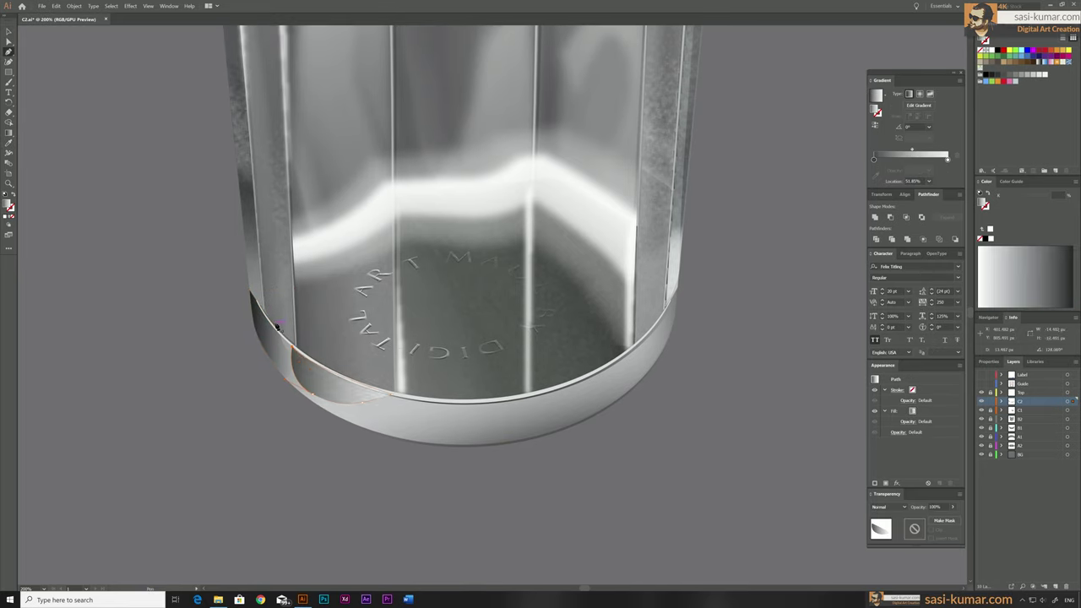
pyautogui.hotkey('ctrl', 'alt', 'shift', 'e')
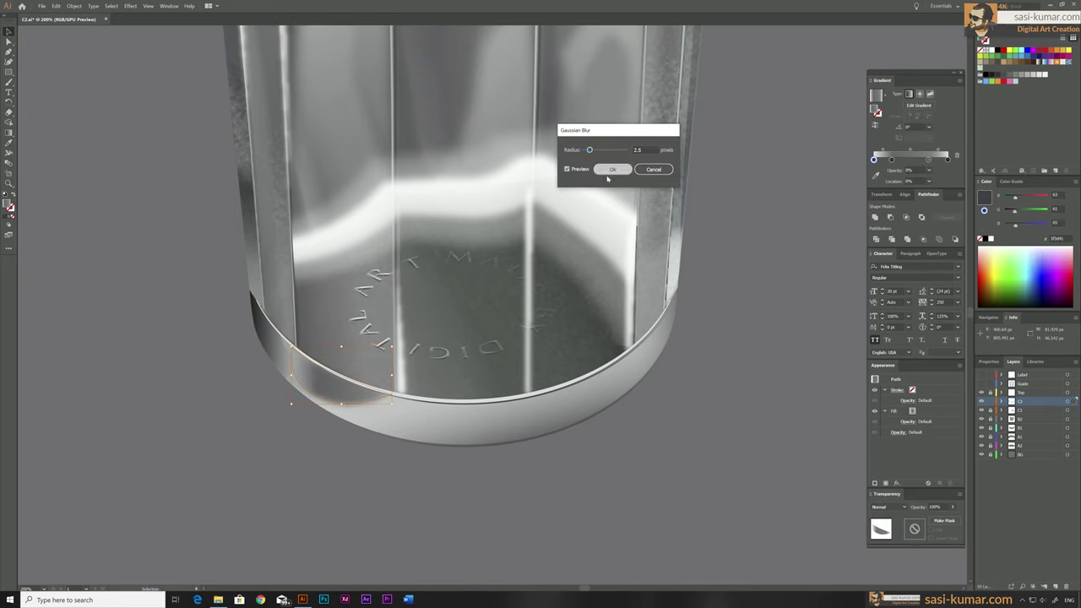
pyautogui.click(612, 169)
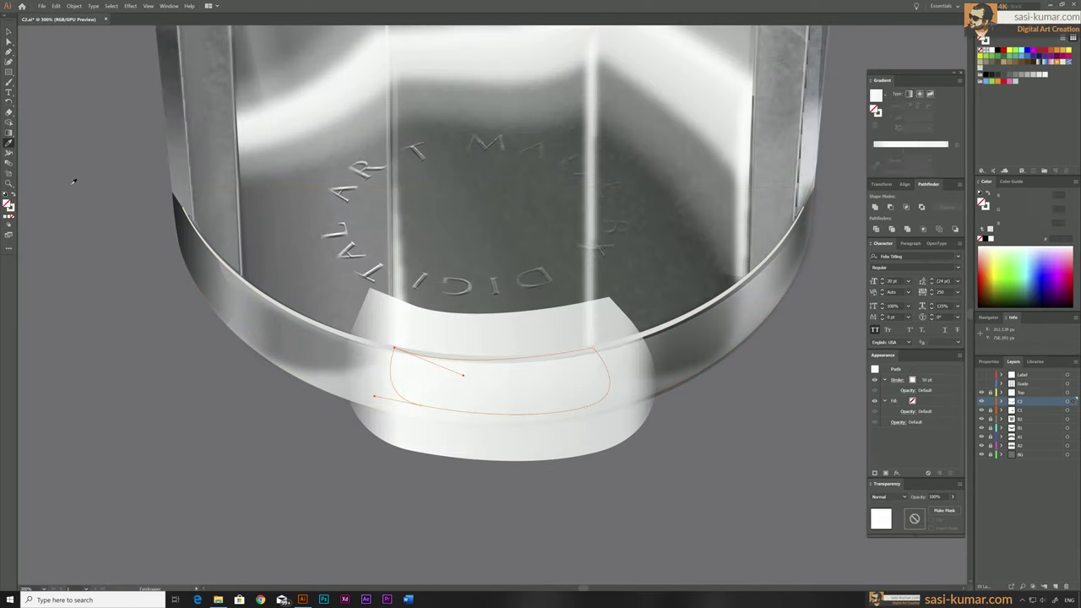
pyautogui.hscroll(5, 74, 180)
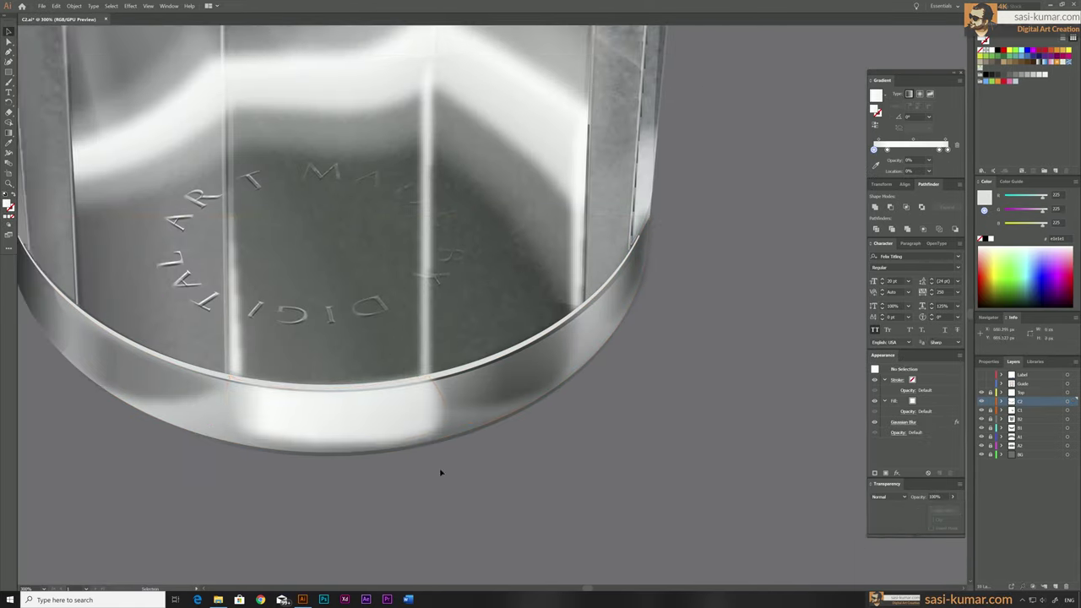
# Draw a white highlight shape on the base rim's right side
pyautogui.click(549, 363)
pyautogui.press('v')
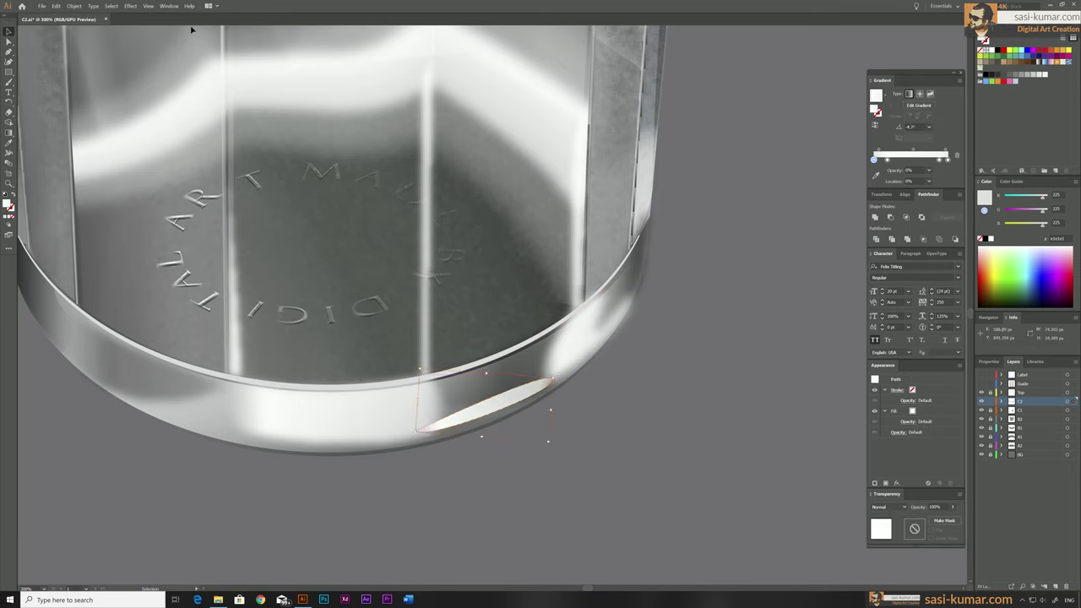
pyautogui.hotkey('ctrl', '0')
pyautogui.scroll(2, 609, 447)
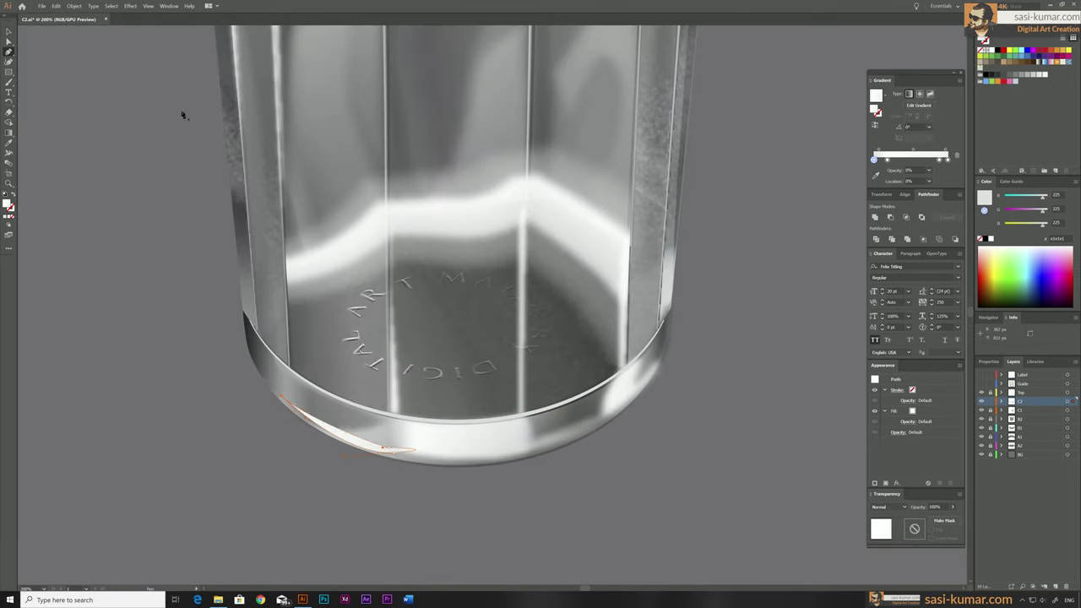
pyautogui.scroll(2, 347, 448)
pyautogui.hotkey('ctrl', '-')
pyautogui.hscroll(2, 374, 430)
# Paste an arc, give it the rim's gradient stroke, and move it onto the glass bottom
pyautogui.hotkey('ctrl', 'f')
pyautogui.press('i')
pyautogui.click(580, 427)
pyautogui.press('v')
pyautogui.moveTo(521, 530); pyautogui.dragTo(526, 426)
# Group the arc, soften it with Gaussian Blur, and view the whole artboard
pyautogui.hotkey('ctrl', 'g')
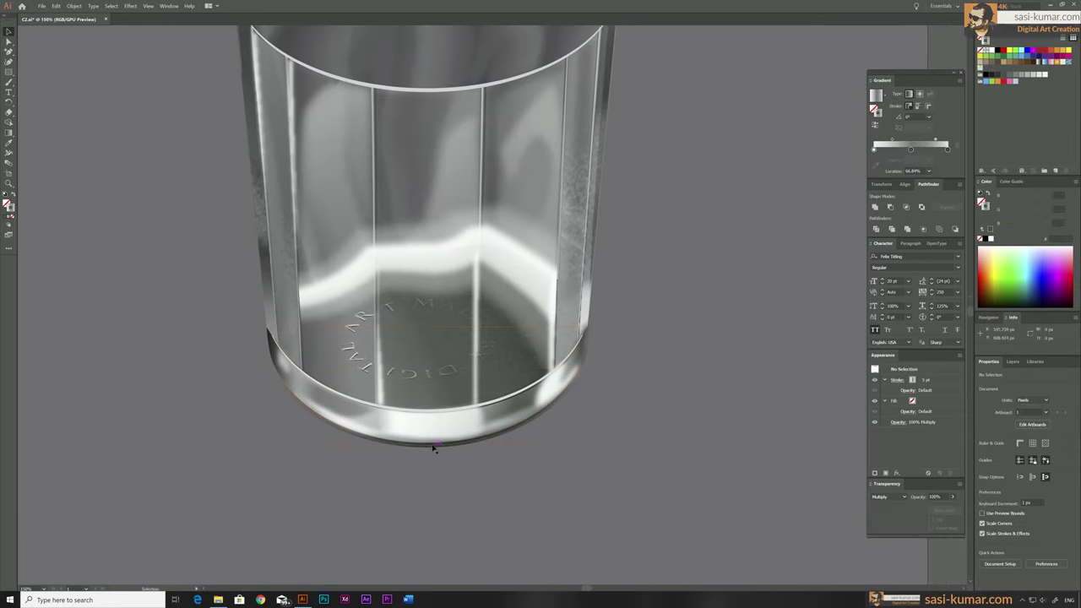
pyautogui.hotkey('ctrl', '+')
pyautogui.hotkey('ctrl', 'shift', 'alt', 'e')
pyautogui.press('Return')
pyautogui.hotkey('ctrl', 'z')
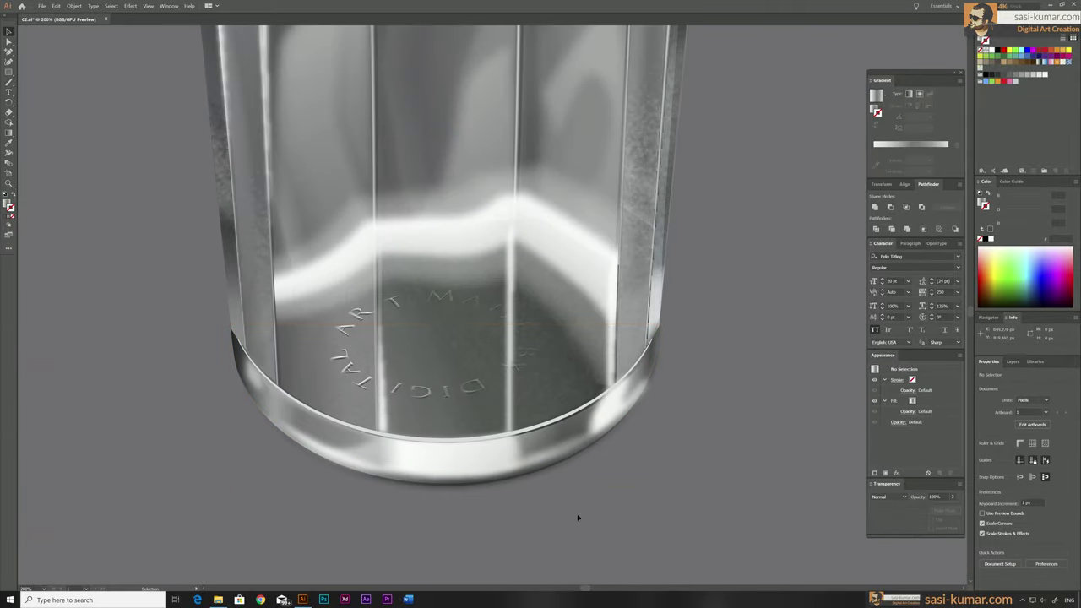
pyautogui.press('i')
pyautogui.click(9, 31)
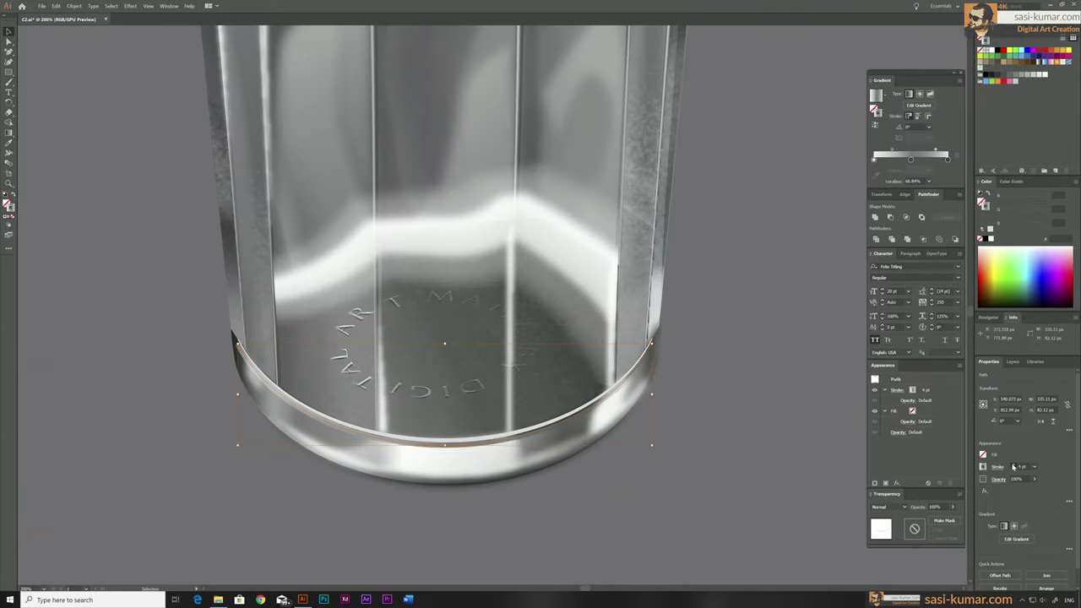
pyautogui.hotkey('ctrl', 'shift', 'a')
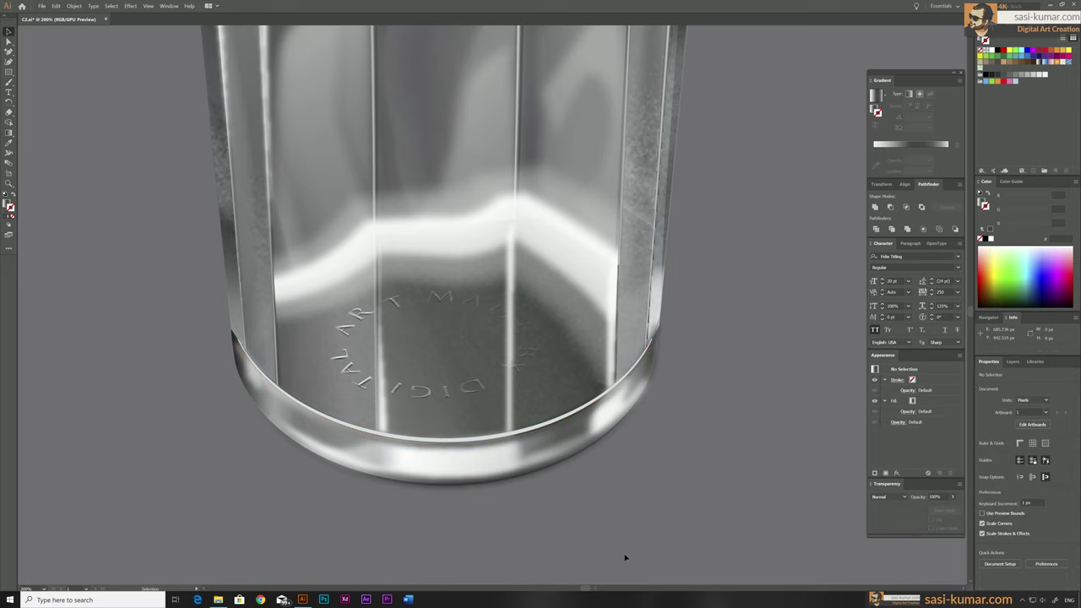
pyautogui.hotkey('ctrl', '0')
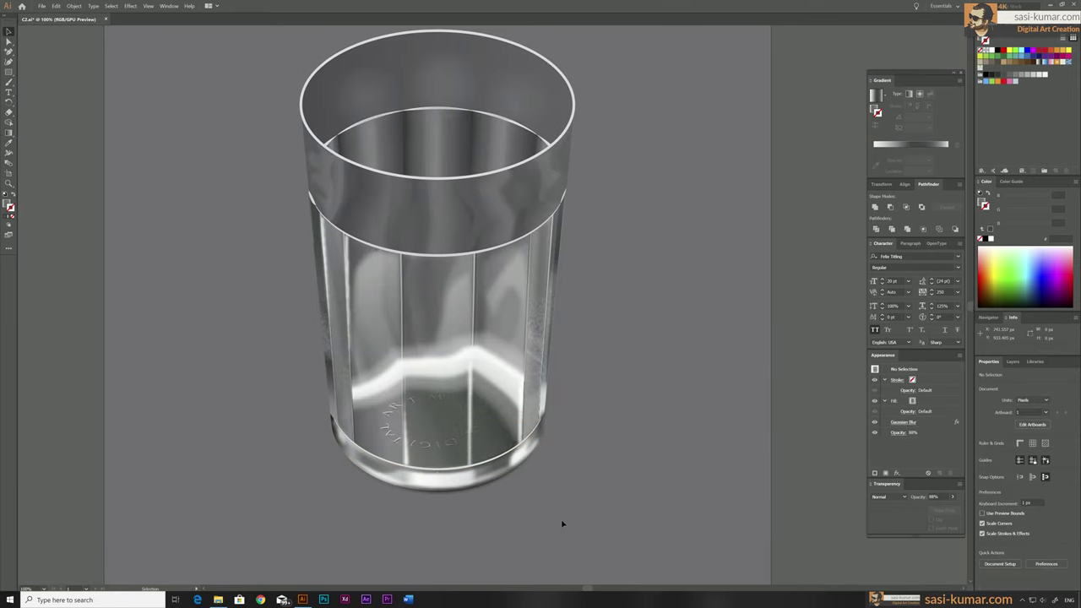
pyautogui.hotkey('ctrl', '0')
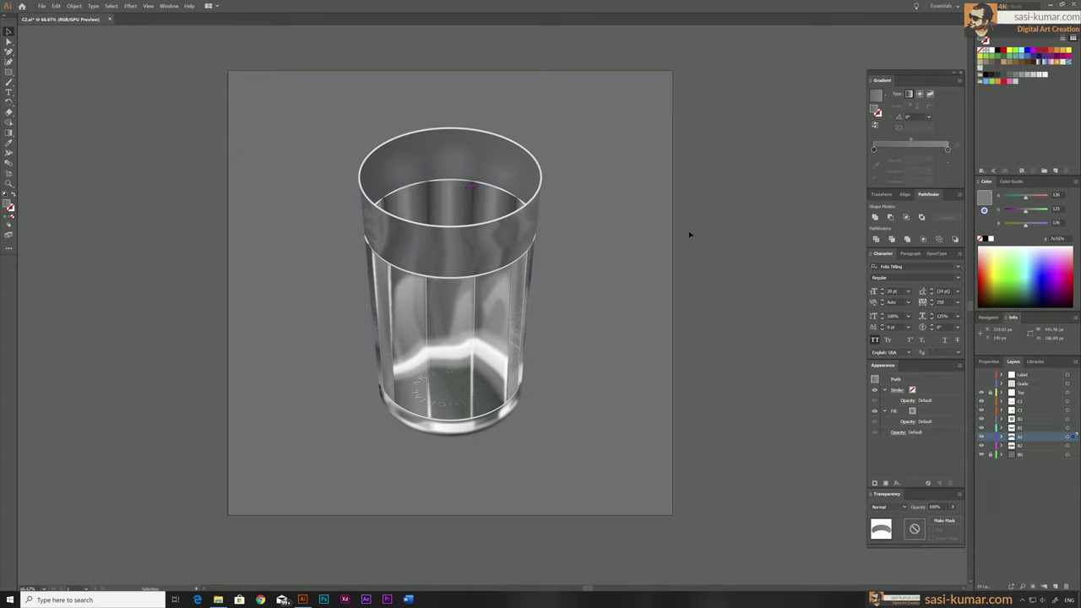
# Apply a grey gradient to the top rim's stroke and add a darker stop
pyautogui.moveTo(461, 186); pyautogui.dragTo(716, 186)
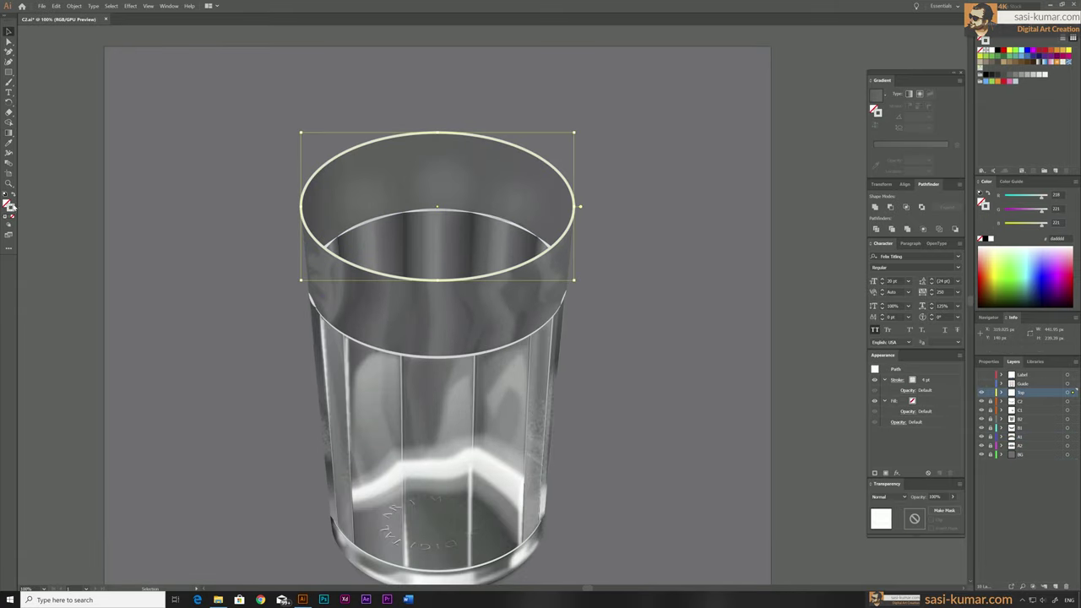
pyautogui.click(9, 216)
pyautogui.press('g')
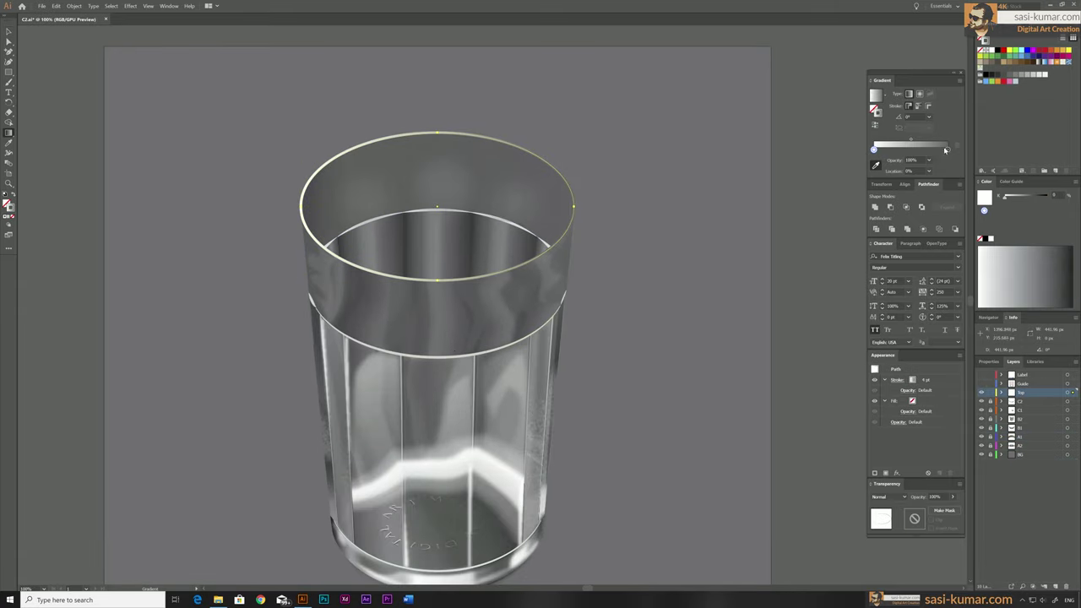
pyautogui.click(935, 149)
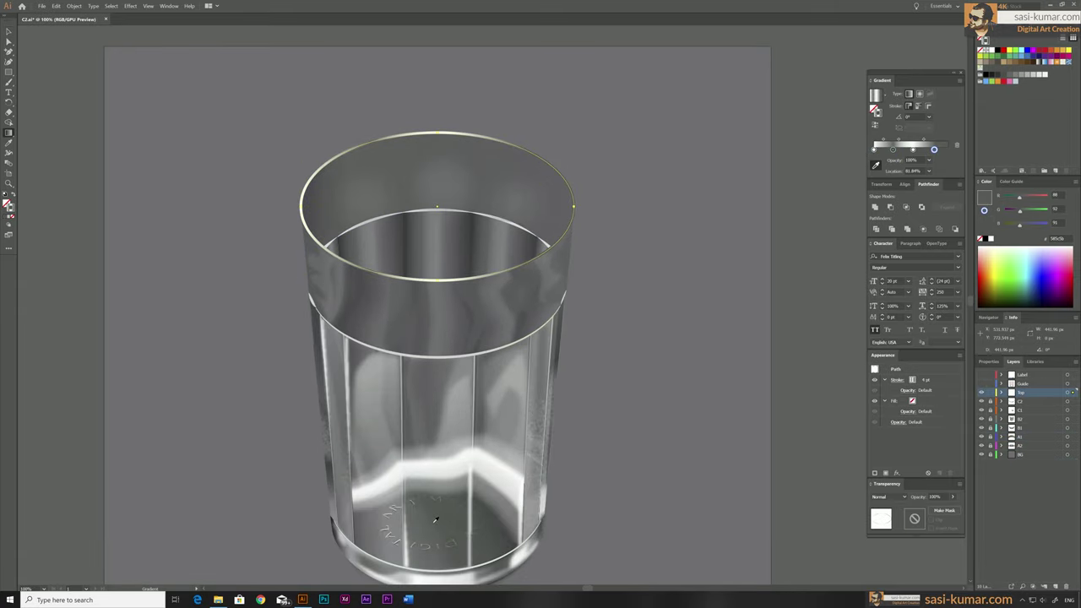
pyautogui.press('v')
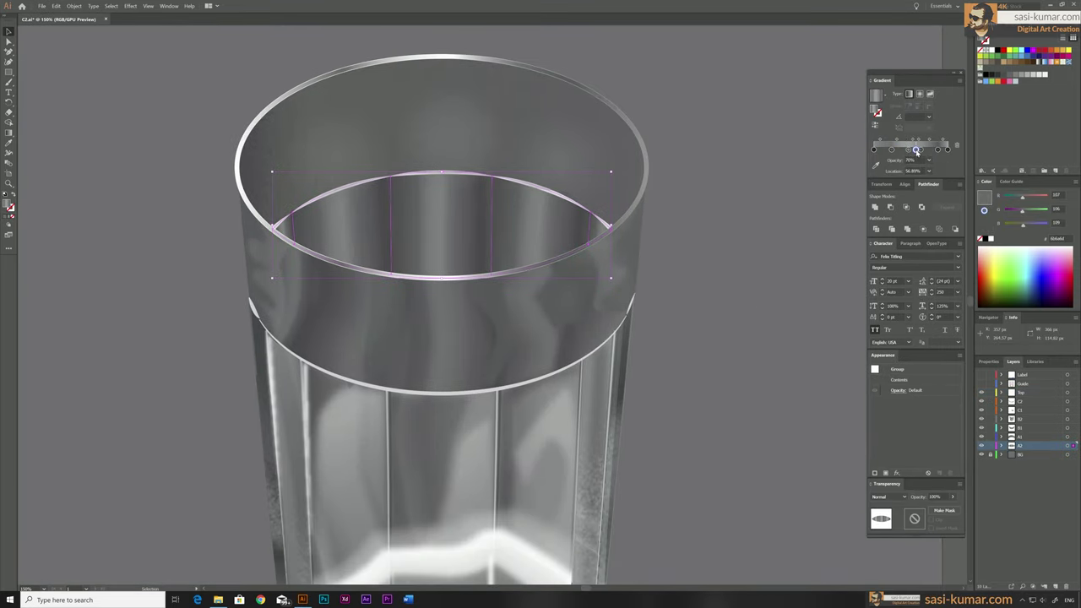
# Shift the inner rim's gradient stops leftward and begin a path at the glass base
pyautogui.moveTo(909, 152); pyautogui.dragTo(905, 151)
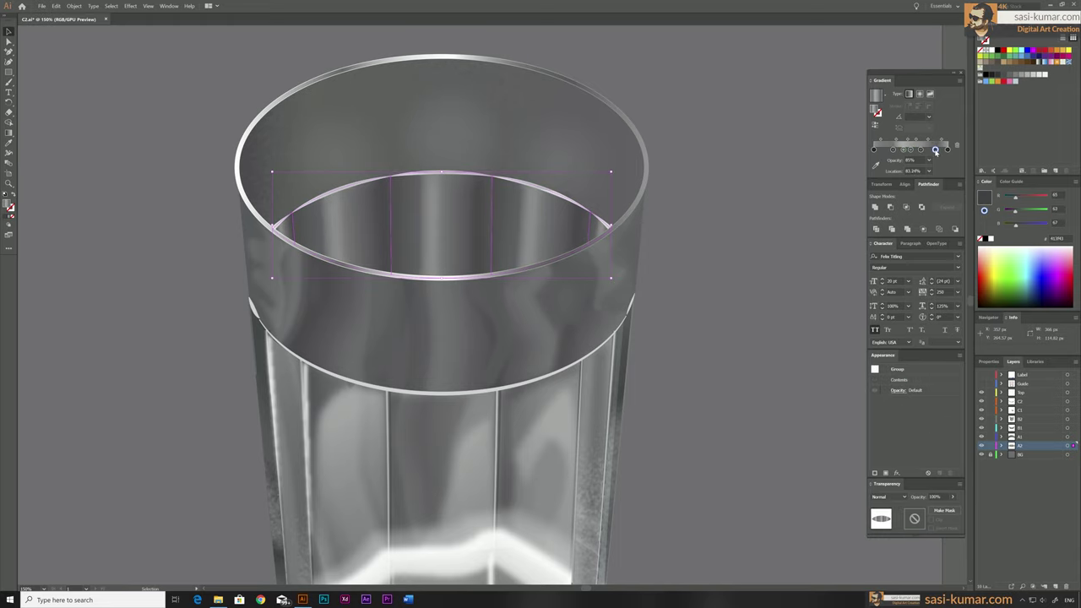
pyautogui.click(919, 150)
pyautogui.hotkey('ctrl', '0')
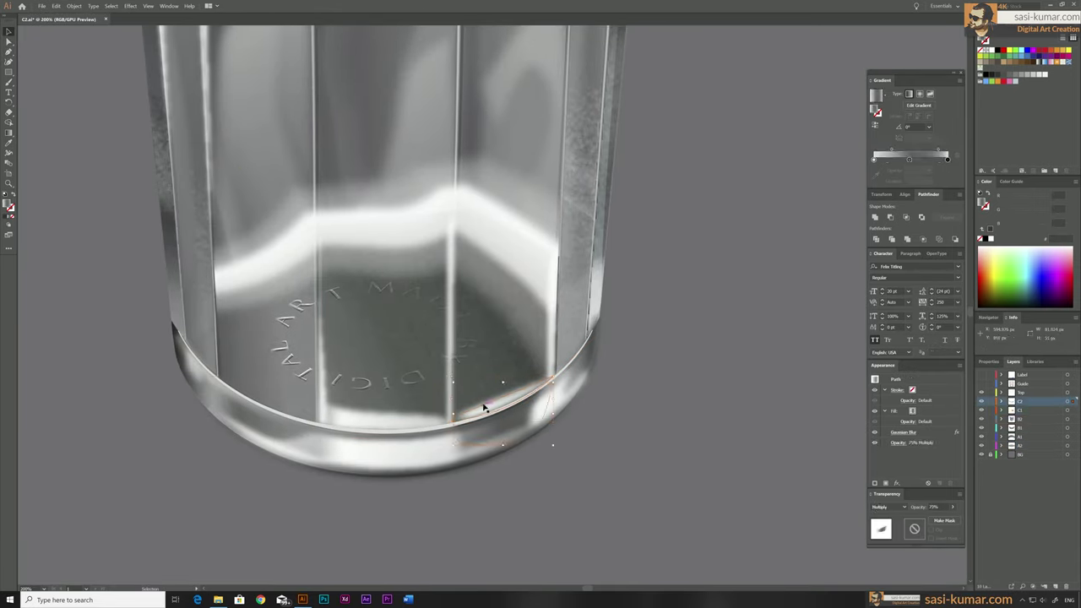
pyautogui.press('Escape')
pyautogui.click(220, 377)
pyautogui.click(317, 416)
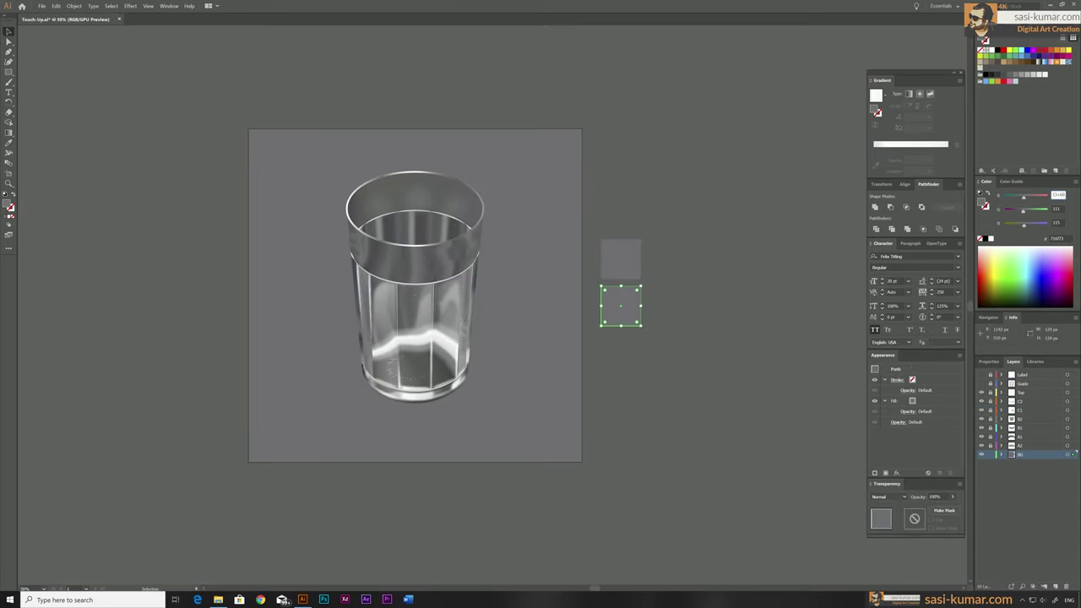
# Run a grey gradient across the background and blur an elliptical shadow under the glass
pyautogui.moveTo(256, 365); pyautogui.dragTo(483, 352)
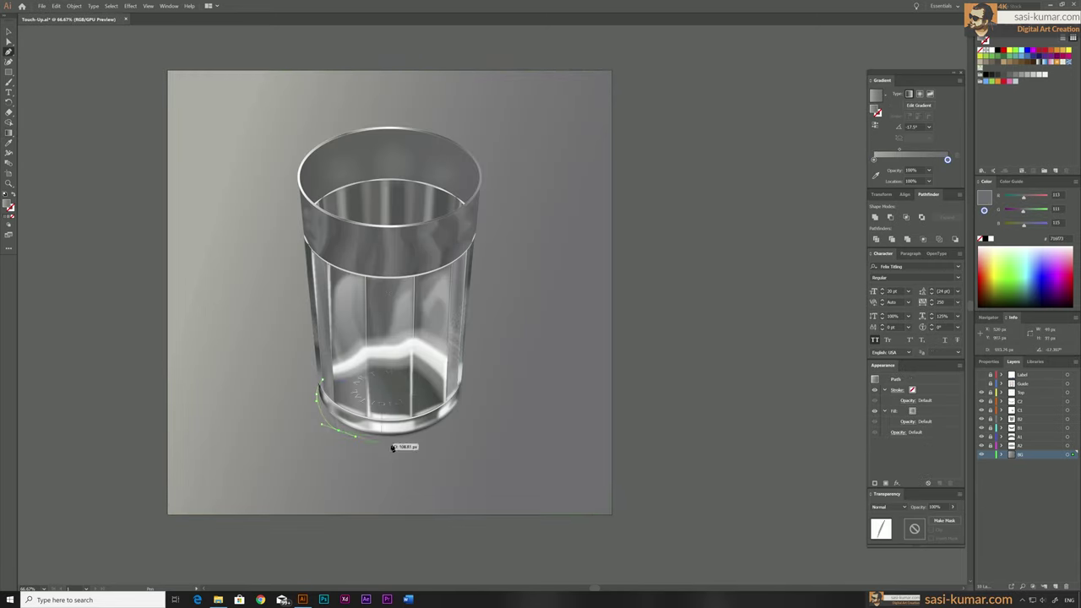
pyautogui.scroll(3, 347, 452)
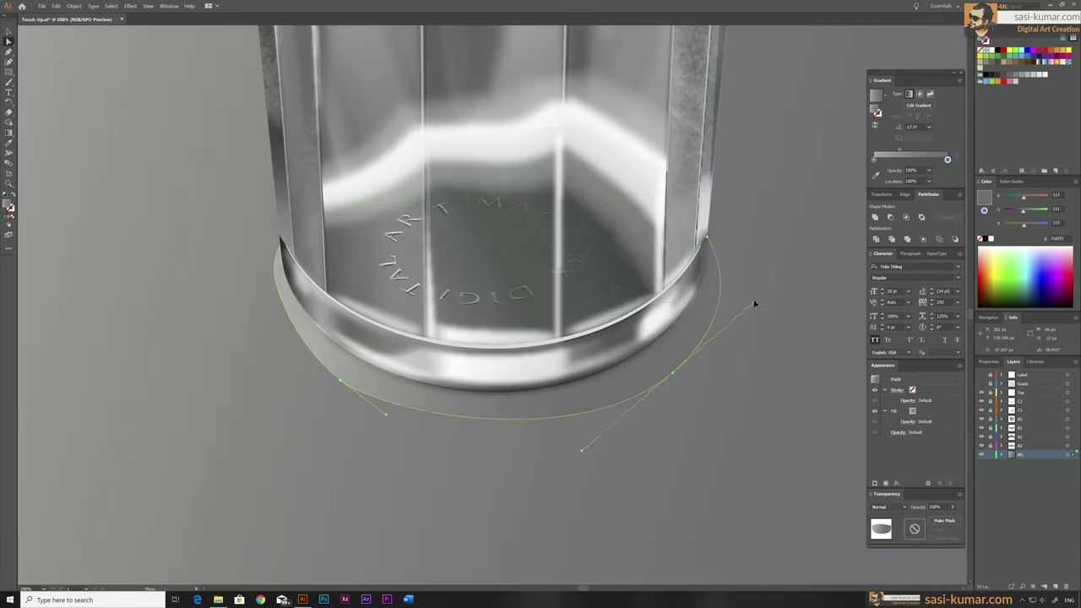
pyautogui.click(497, 200)
pyautogui.click(130, 6)
pyautogui.click(211, 76)
pyautogui.moveTo(591, 149); pyautogui.dragTo(606, 150)
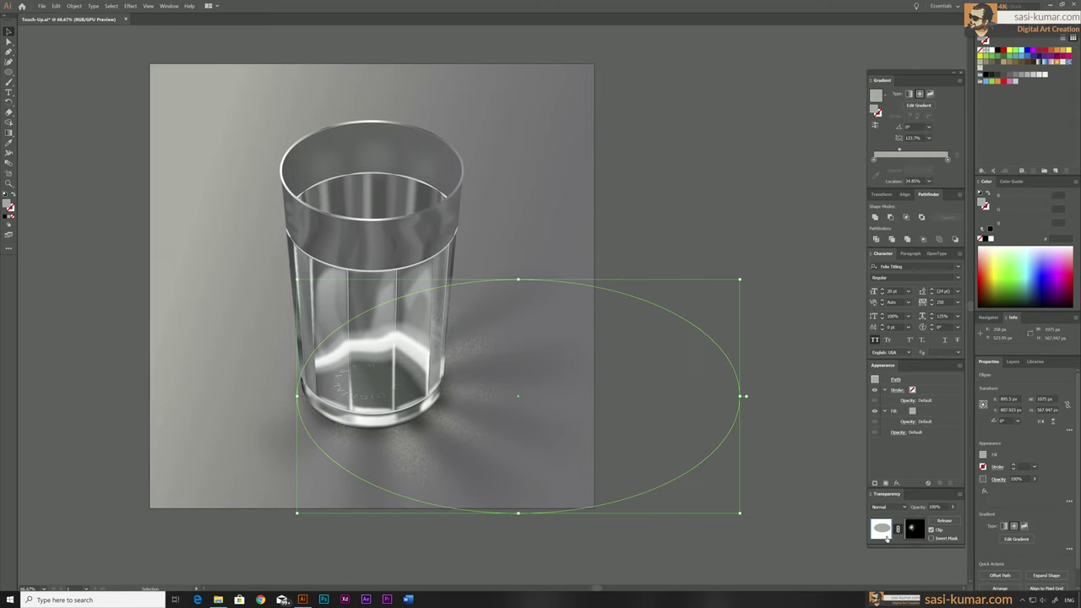
pyautogui.click(366, 363)
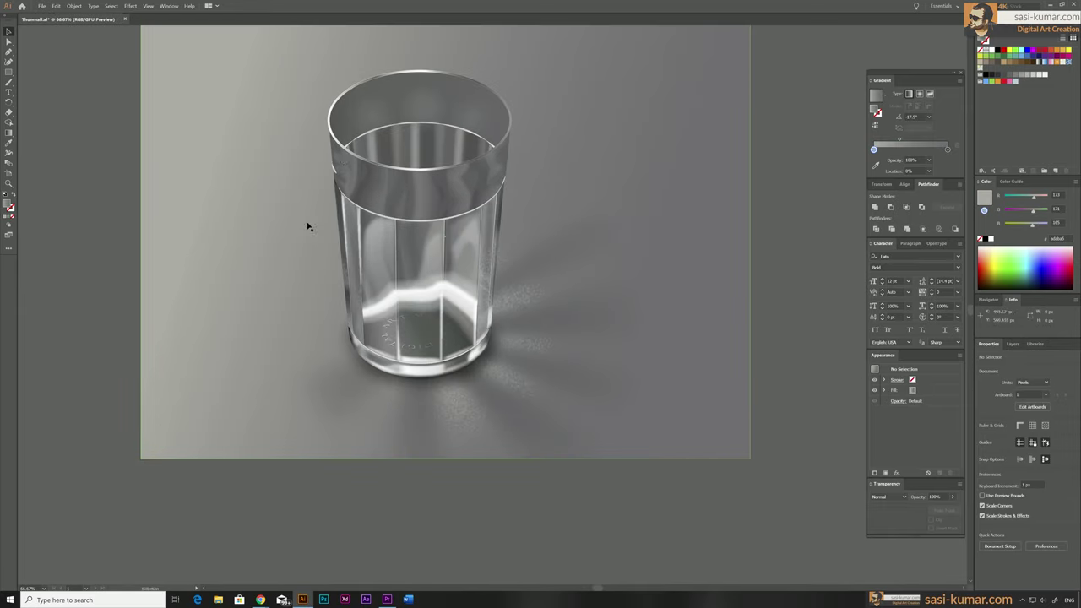
# Add the bold text 'Thank you For Watching' and a full-tutorial note below the image
pyautogui.press('t')
pyautogui.click(278, 476)
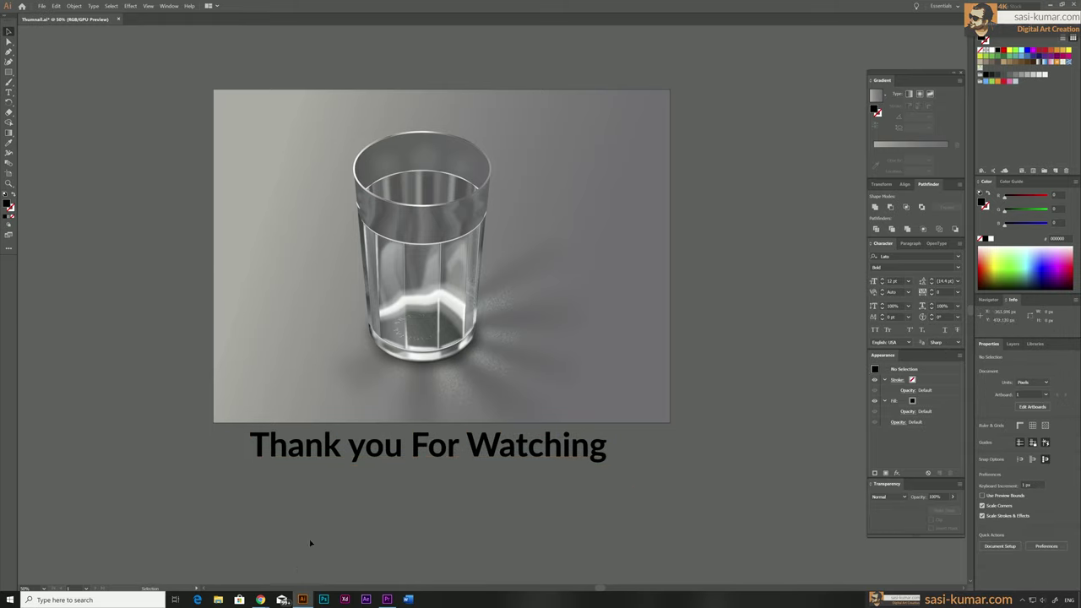
pyautogui.press('t')
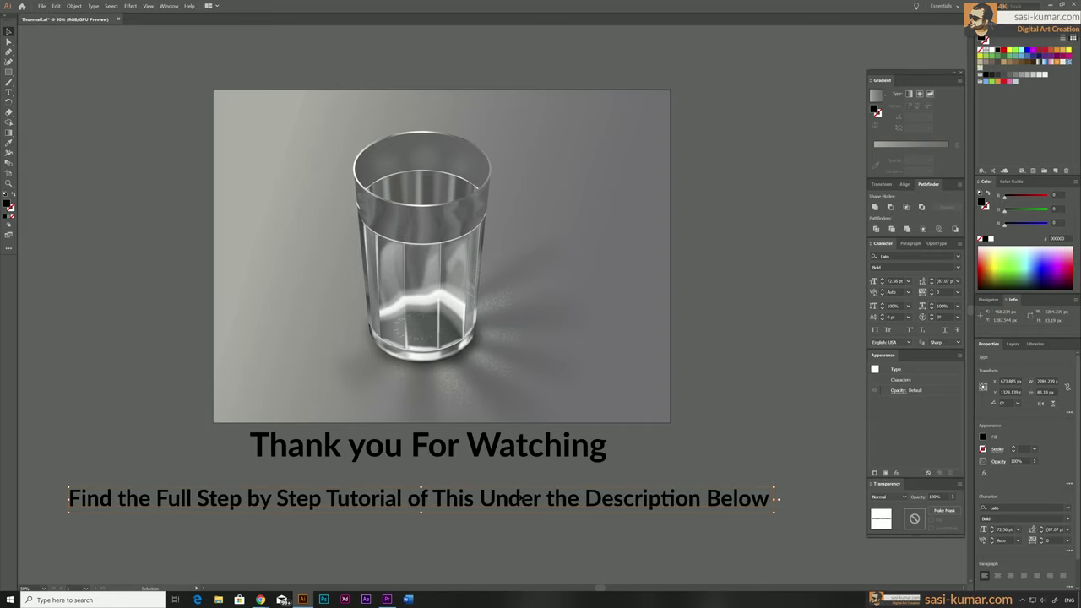
pyautogui.click(508, 547)
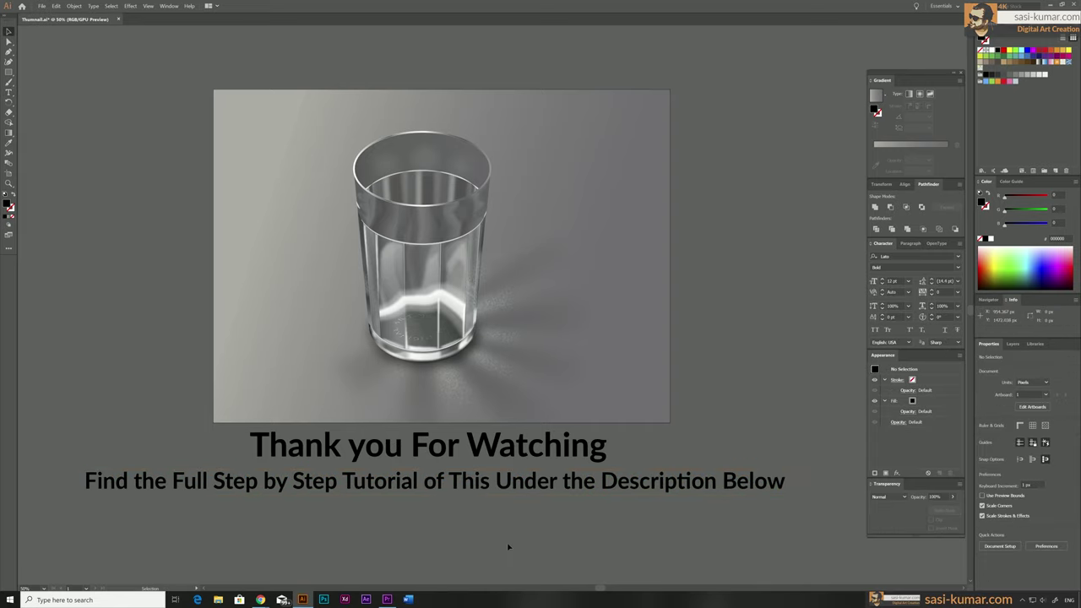